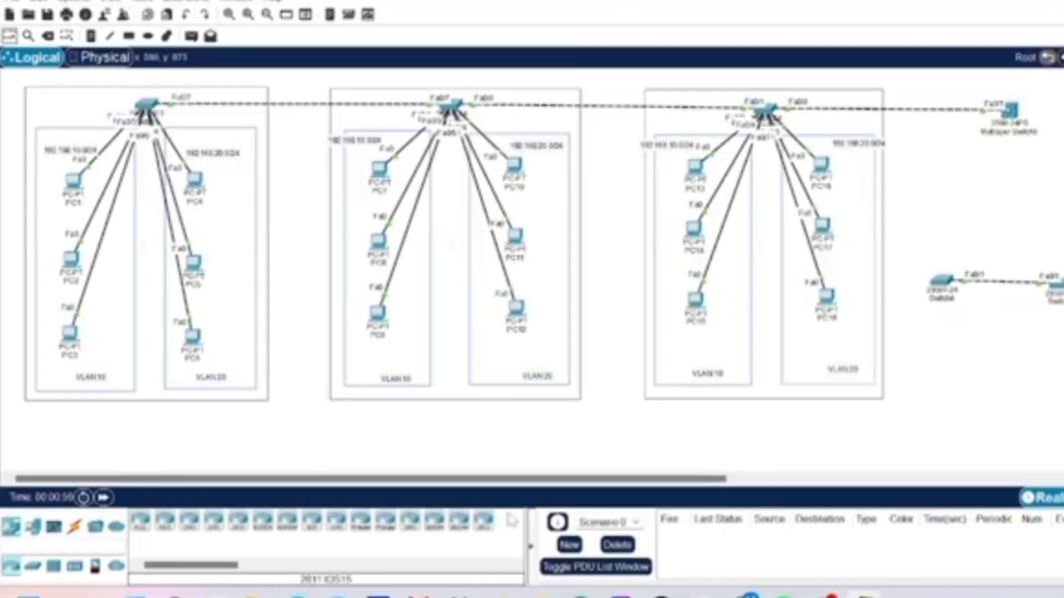
# - Place a 2811 router below the first VLAN group and connect it to that group's switch with an automatically chosen cable
pyautogui.click(483, 521)
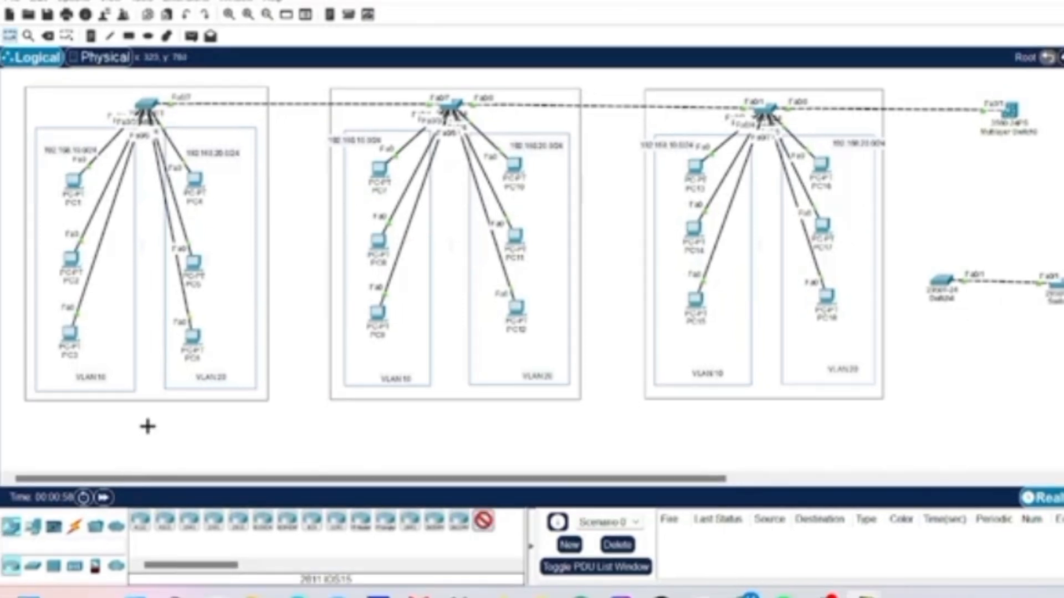
pyautogui.click(147, 427)
pyautogui.click(75, 526)
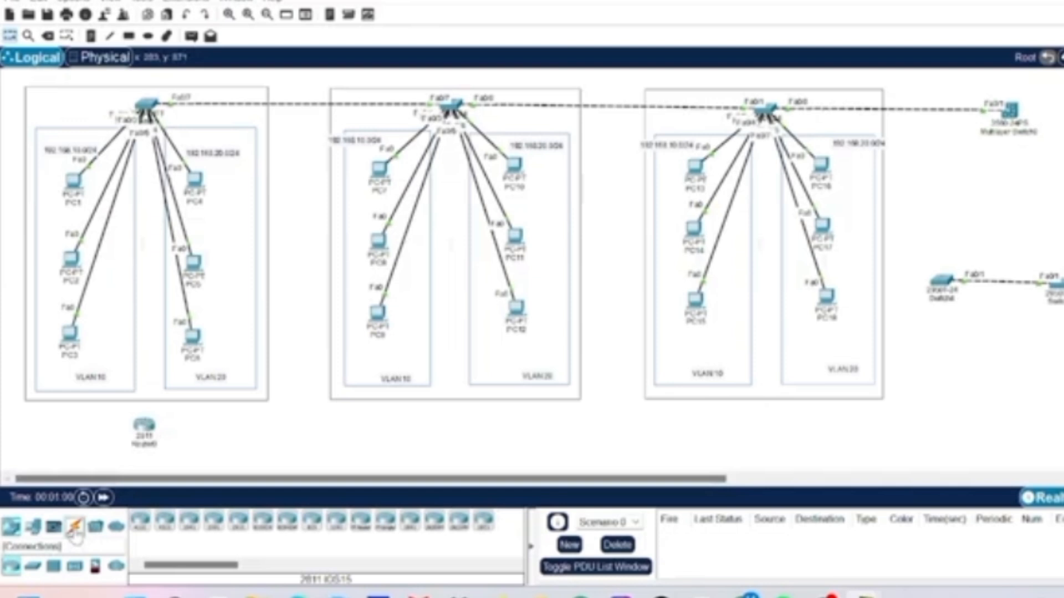
pyautogui.click(142, 528)
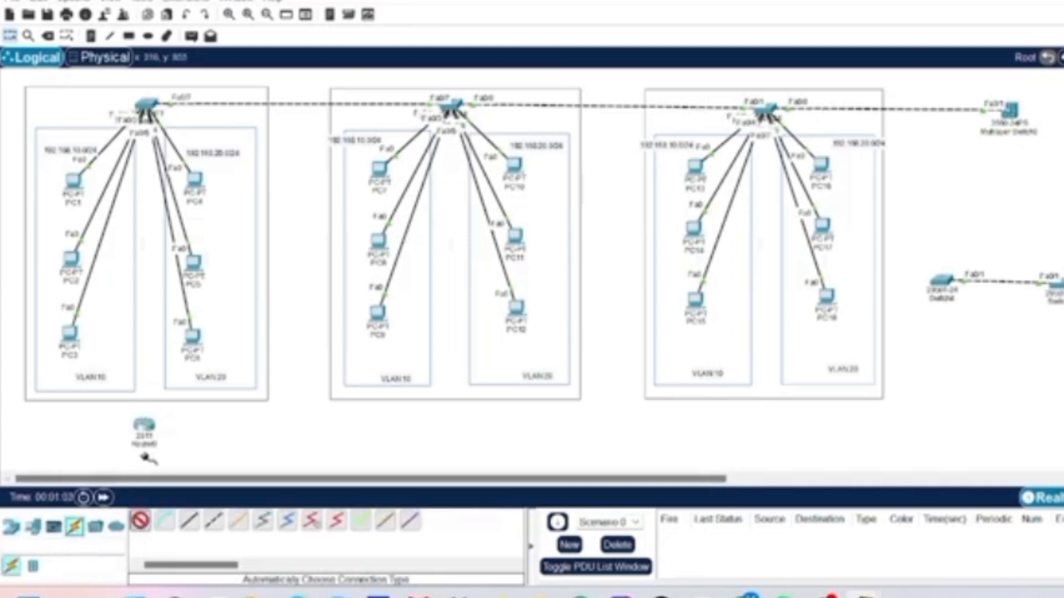
pyautogui.click(147, 428)
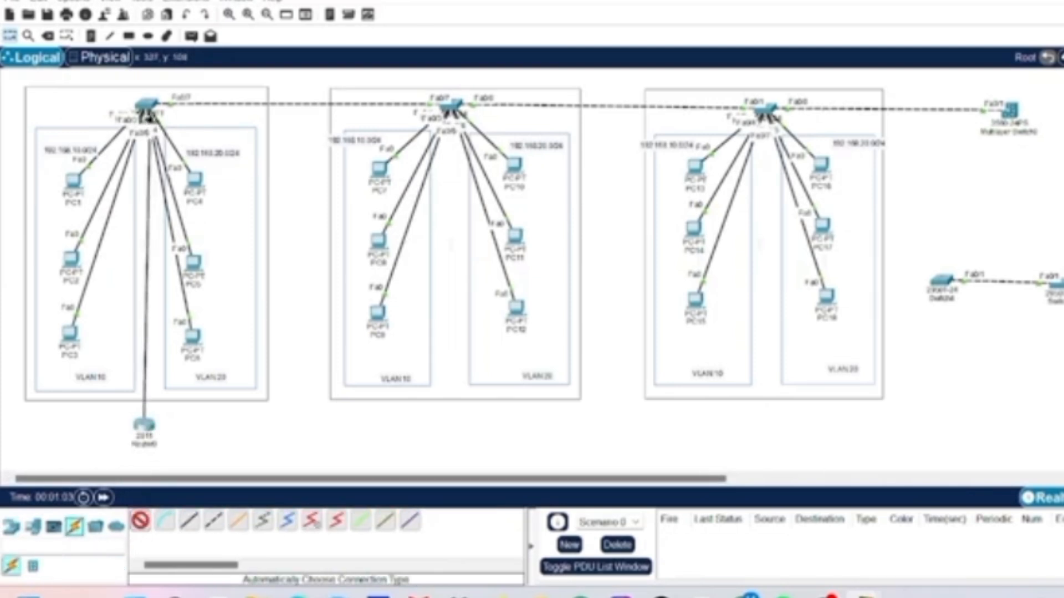
pyautogui.click(147, 105)
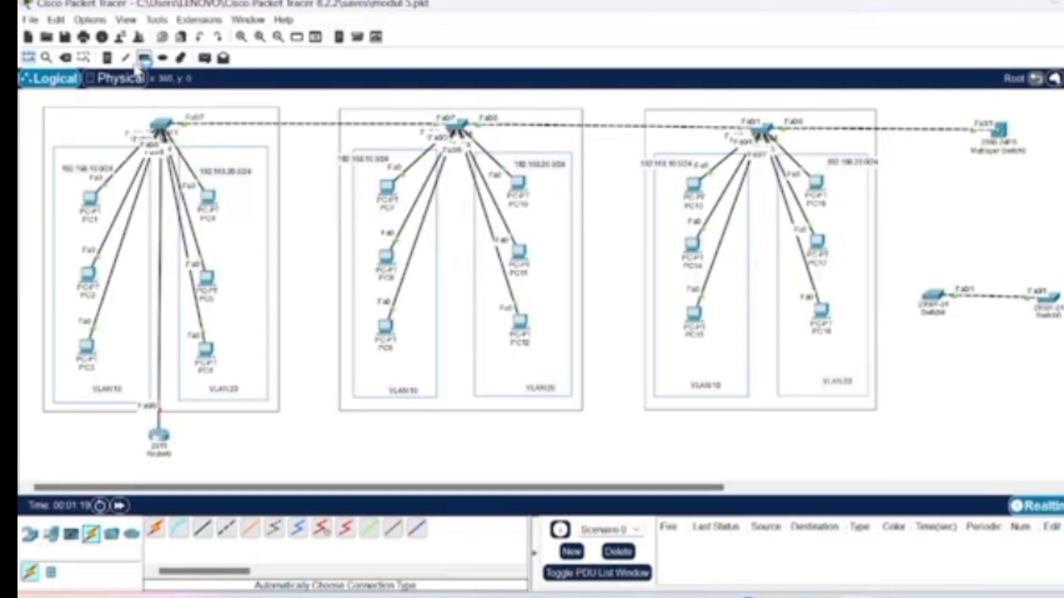
# - Add a note beside the router listing VLAN1 = 192.168.1.0/24, VLAN10 = 192.168.10.0/24 and VLAN20 = 192.168.20.0/24
pyautogui.click(224, 435)
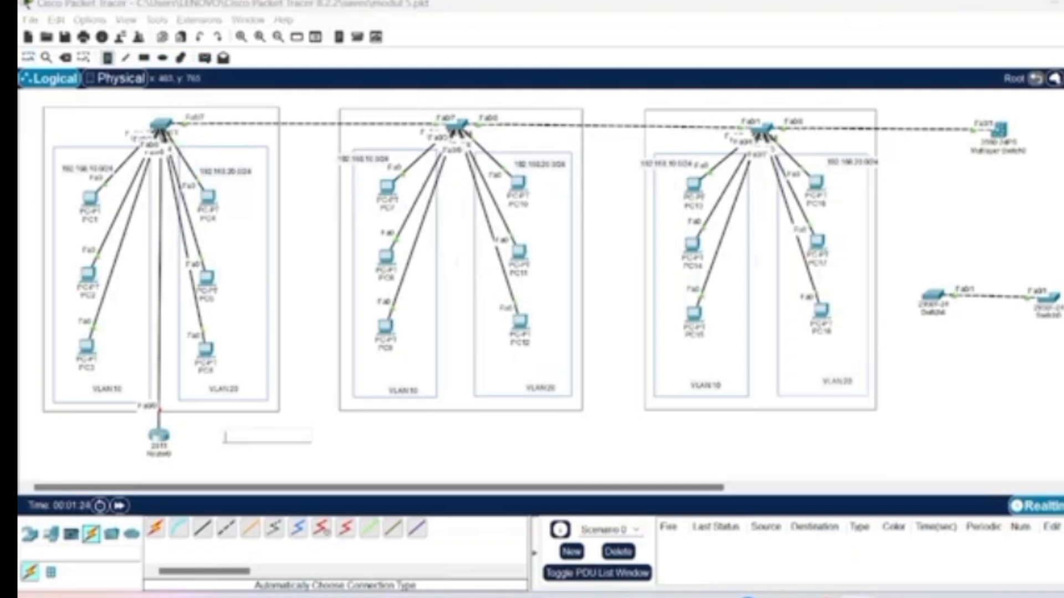
pyautogui.write('VLAN1')
pyautogui.press('capslock')
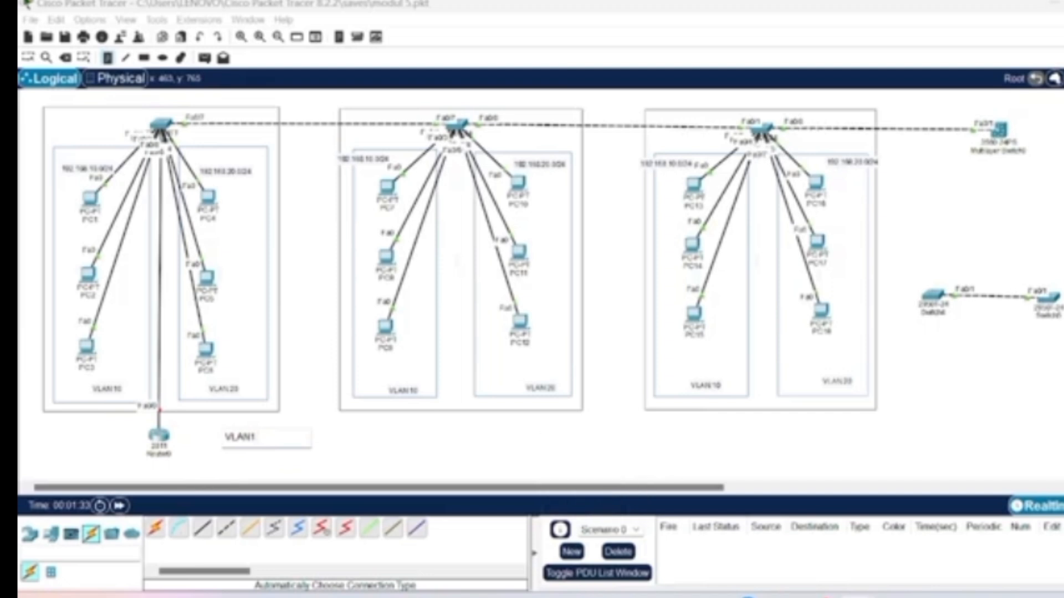
pyautogui.write('= 192.168.1.0/24')
pyautogui.press('Return')
pyautogui.press('capslock')
pyautogui.write('VLAN')
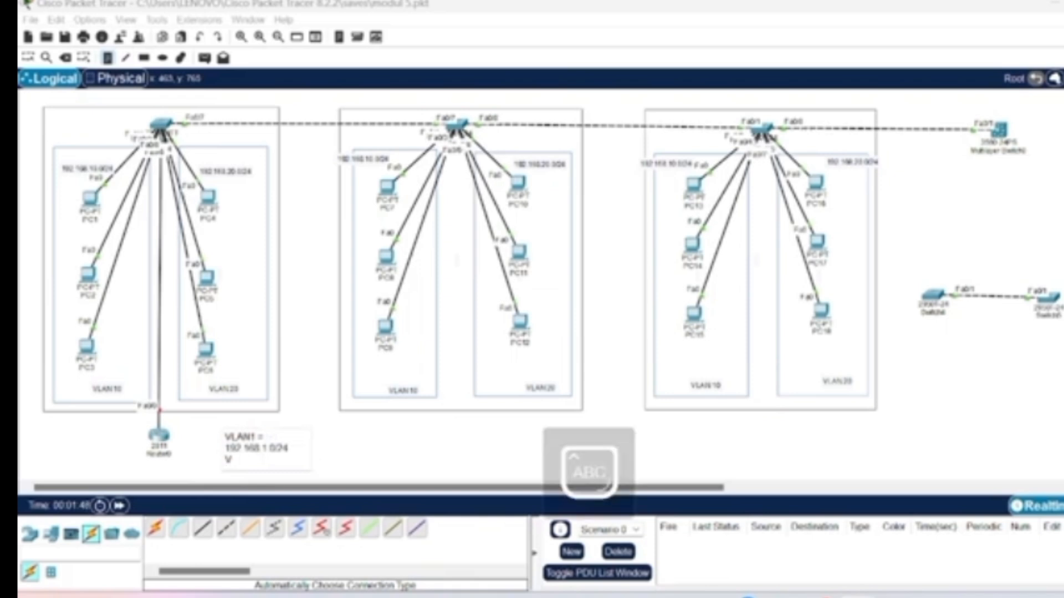
pyautogui.write('10')
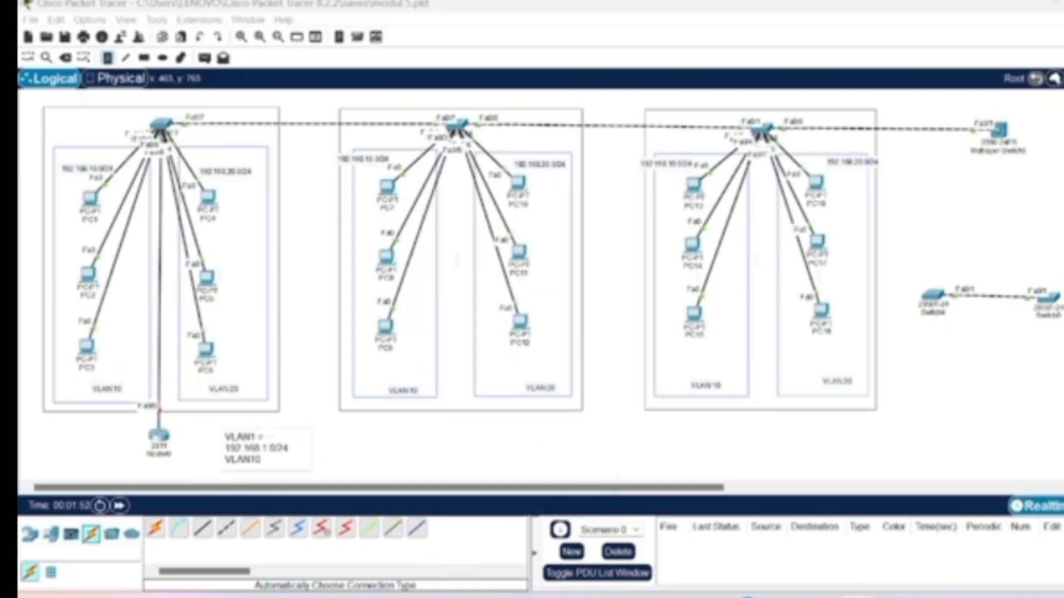
pyautogui.write(' = 192.168.10.0/24')
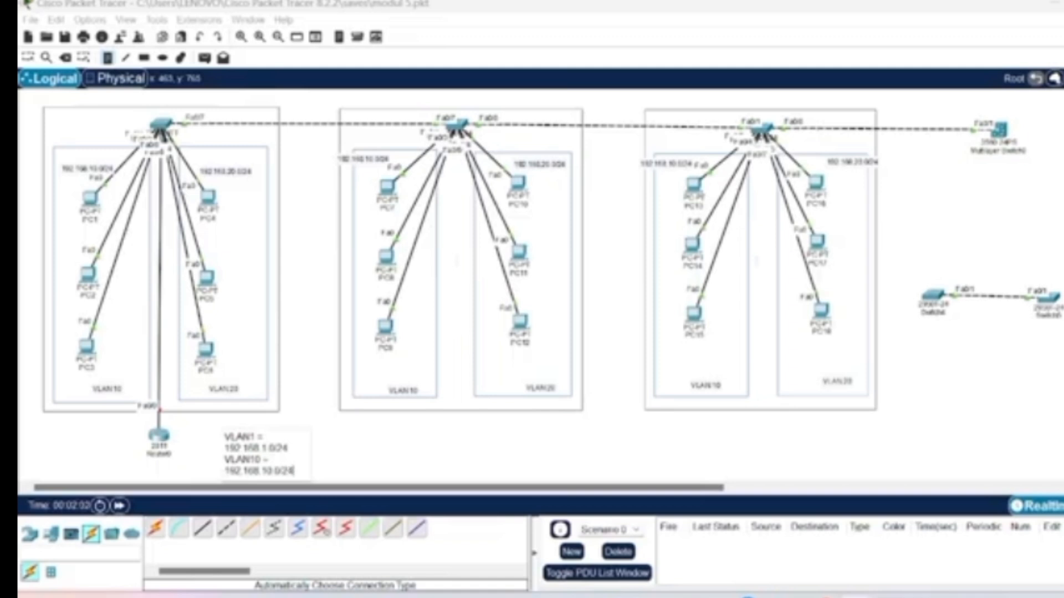
pyautogui.press('Return')
pyautogui.write('VLAN20 = 192.168.20.0/24')
pyautogui.click(280, 422)
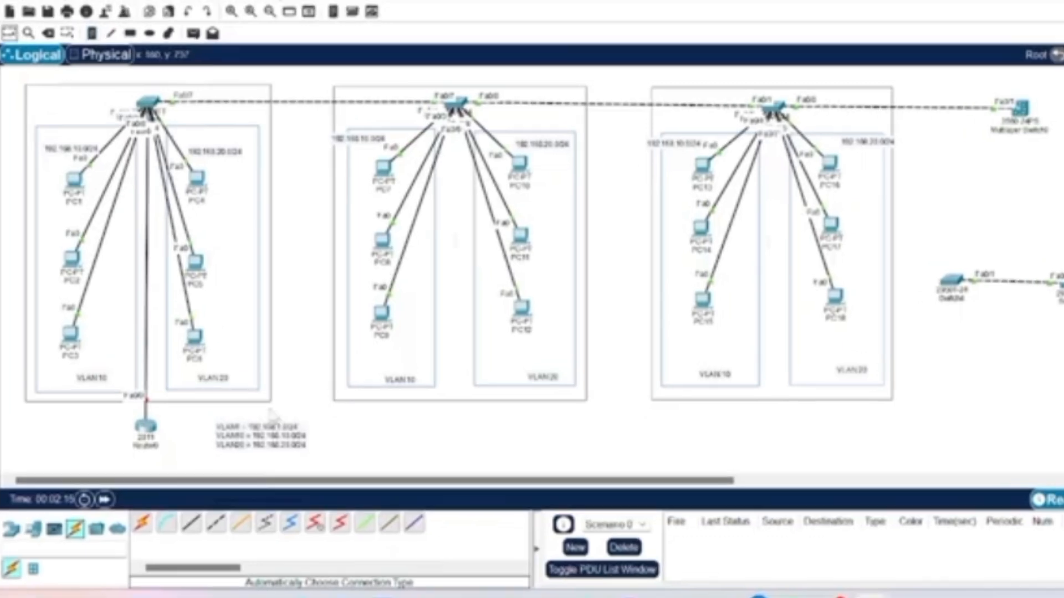
# - Open the router's command line, decline the initial configuration dialog and enter global configuration mode
pyautogui.click(145, 425)
pyautogui.click(530, 9)
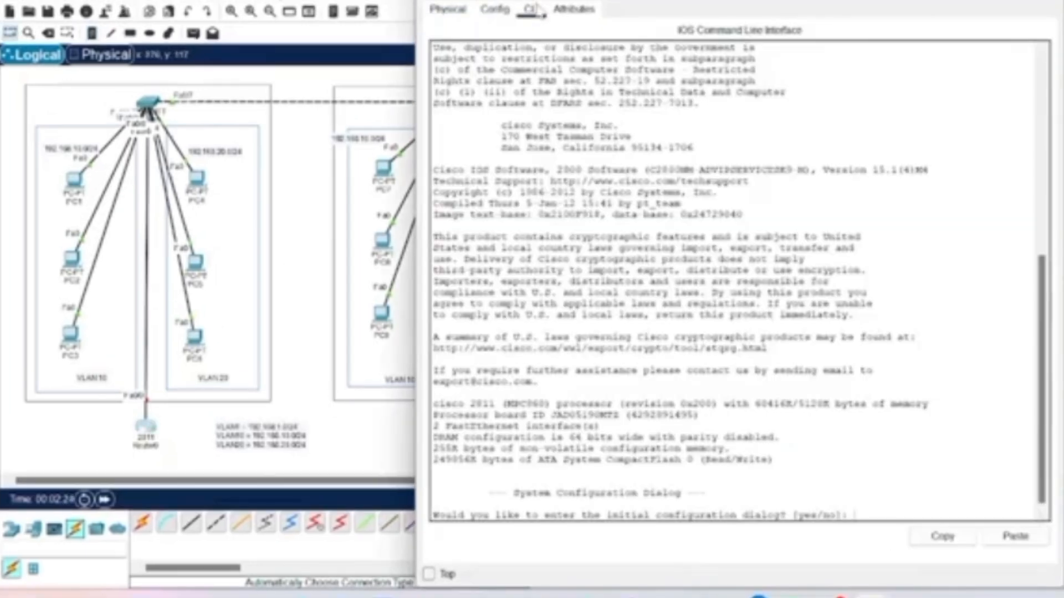
pyautogui.write('NO')
pyautogui.press('Return')
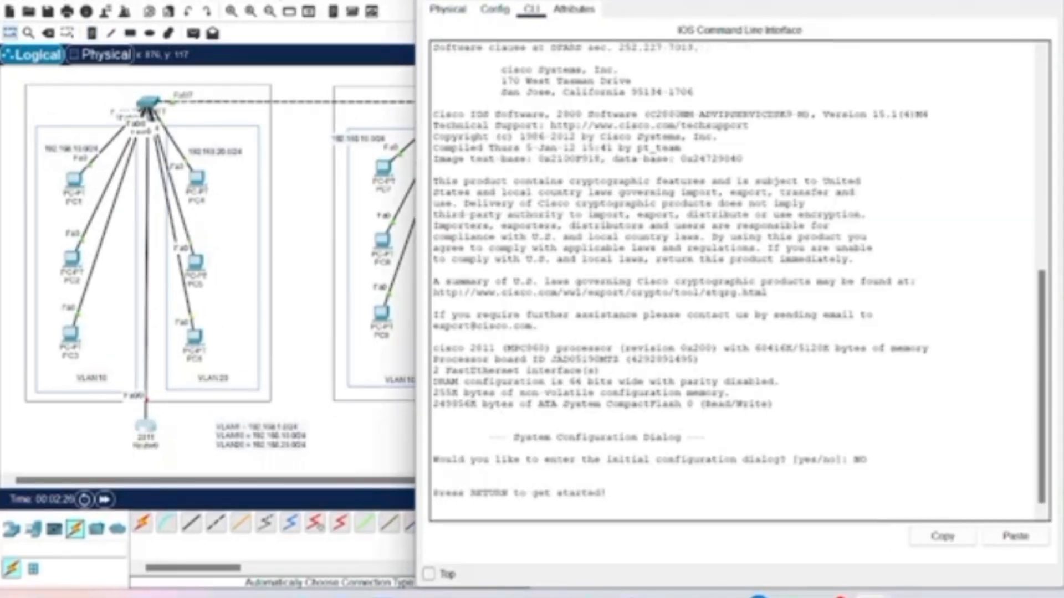
pyautogui.press('Return')
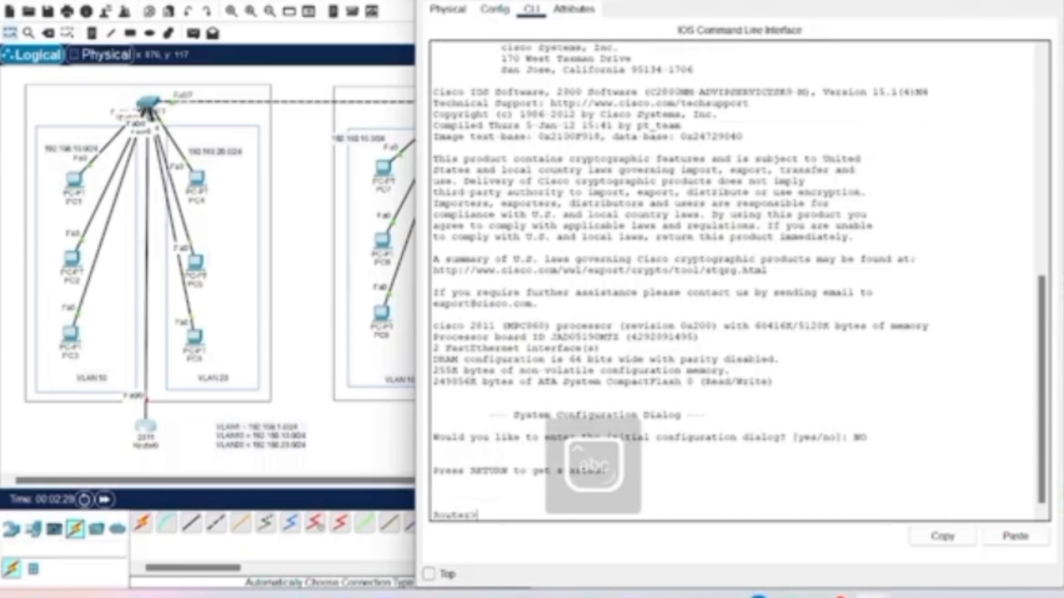
pyautogui.write('en')
pyautogui.press('Return')
pyautogui.write('conf t')
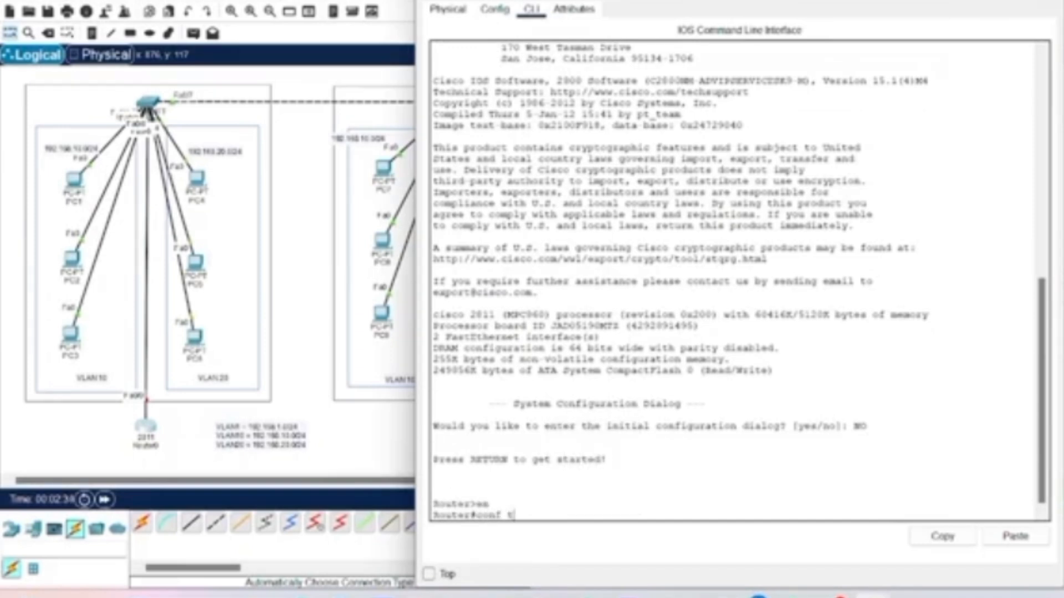
pyautogui.press('Return')
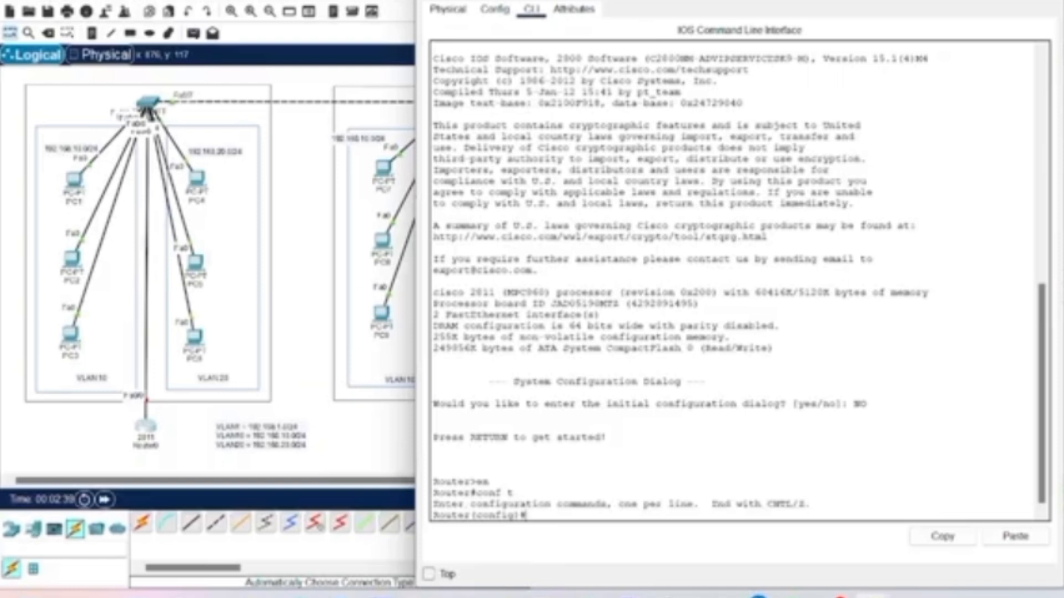
# - Enable the router's fa0/0 interface with no shutdown
pyautogui.write('int fa0/0')
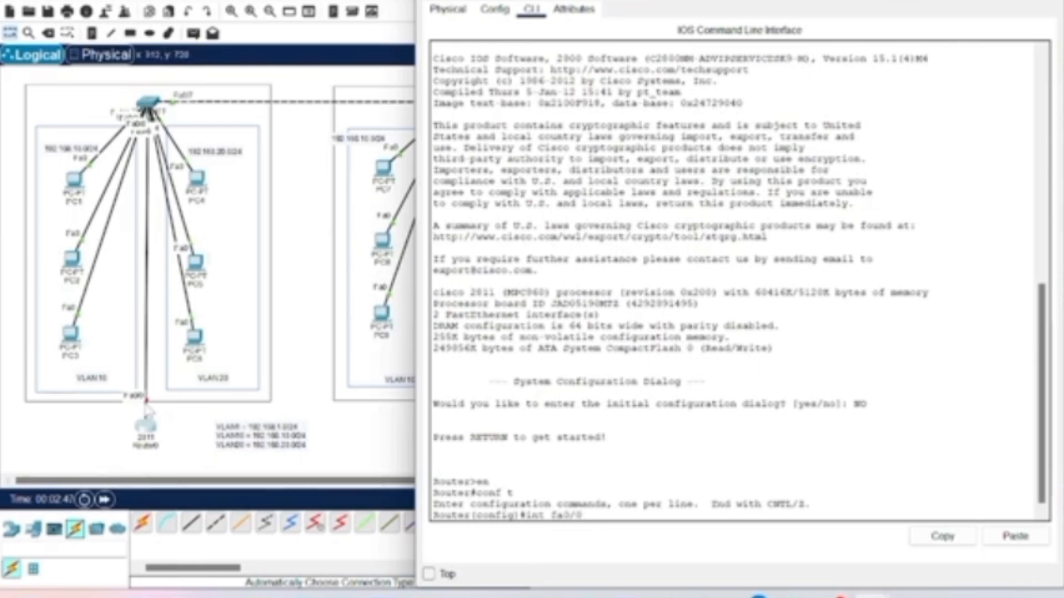
pyautogui.press('Return')
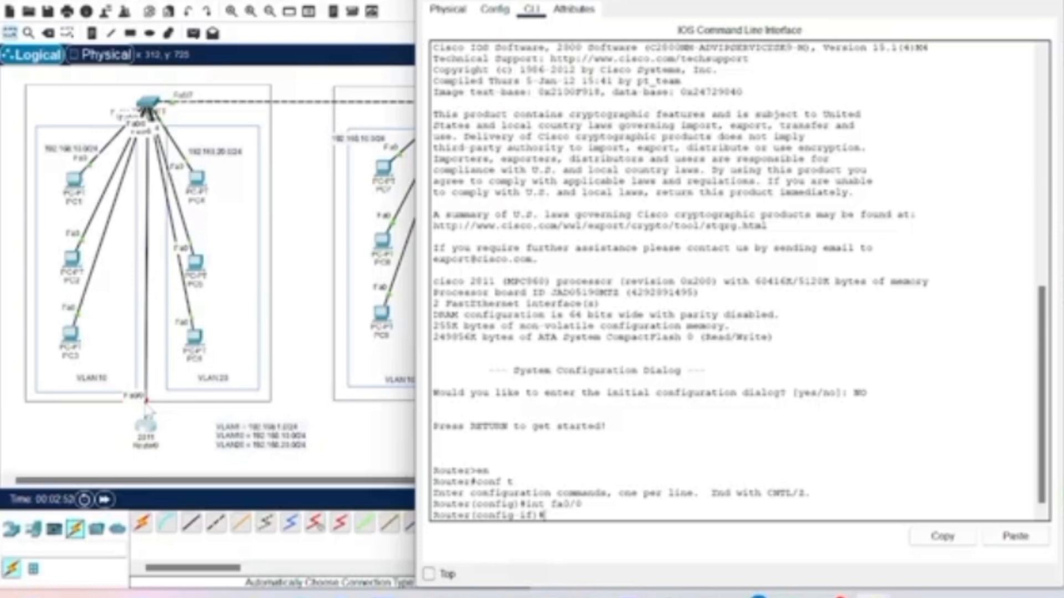
pyautogui.write('no shutdown')
pyautogui.press('Return')
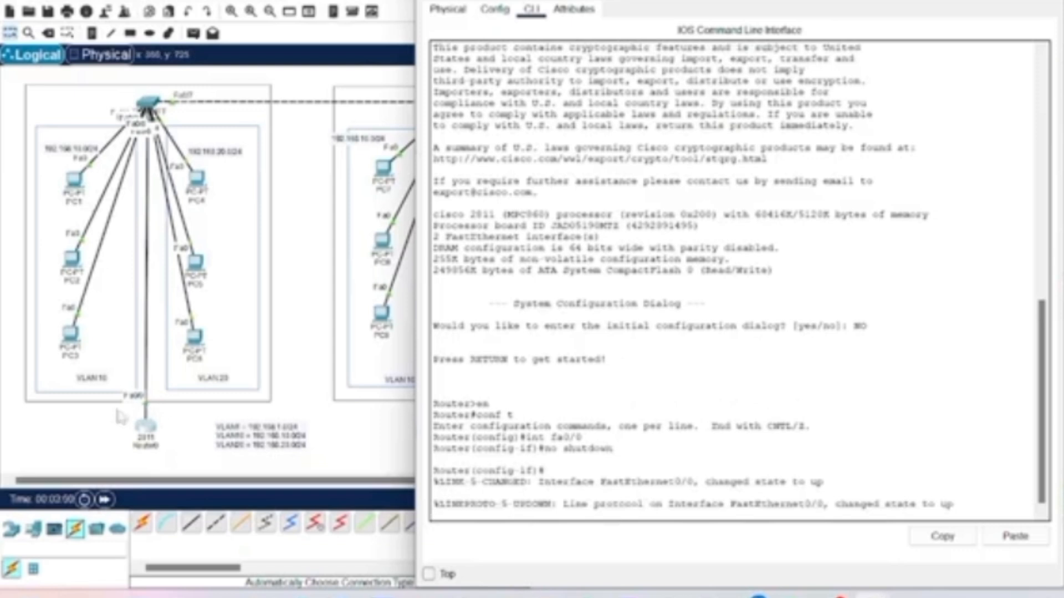
pyautogui.press('Return')
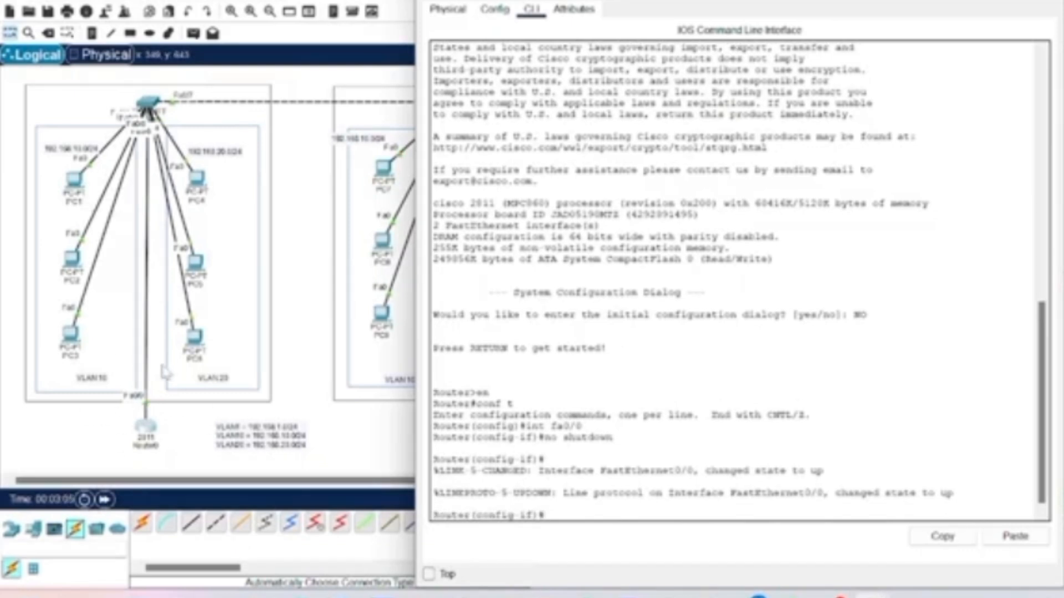
# - Assign IP address 192.168.1.1 with mask 255.255.255.0 to interface fa0/0
pyautogui.write('ip addr')
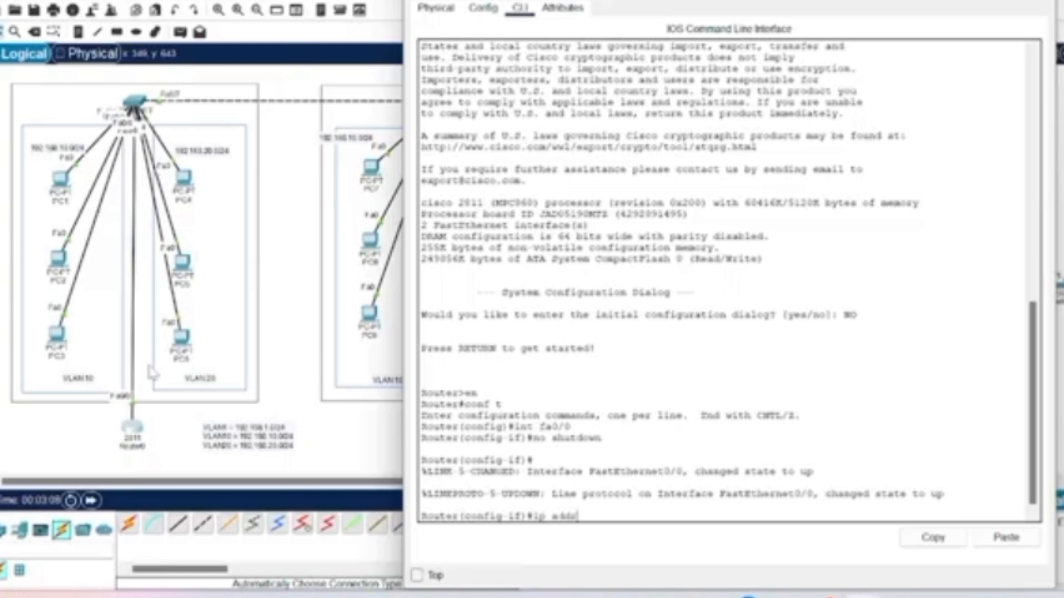
pyautogui.write('ess 192.168.1.')
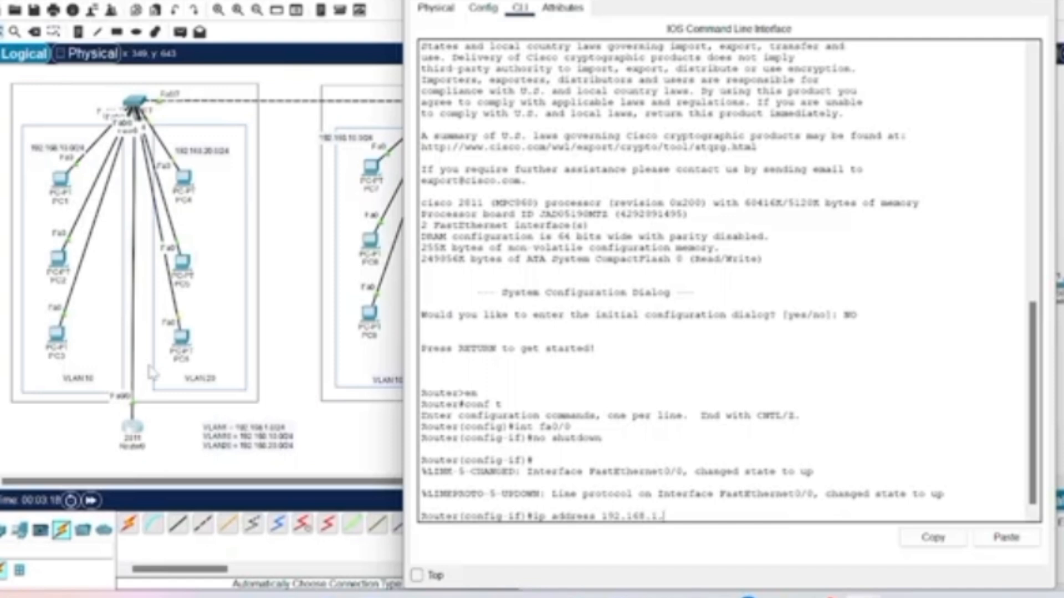
pyautogui.write('1 255.255.255.0')
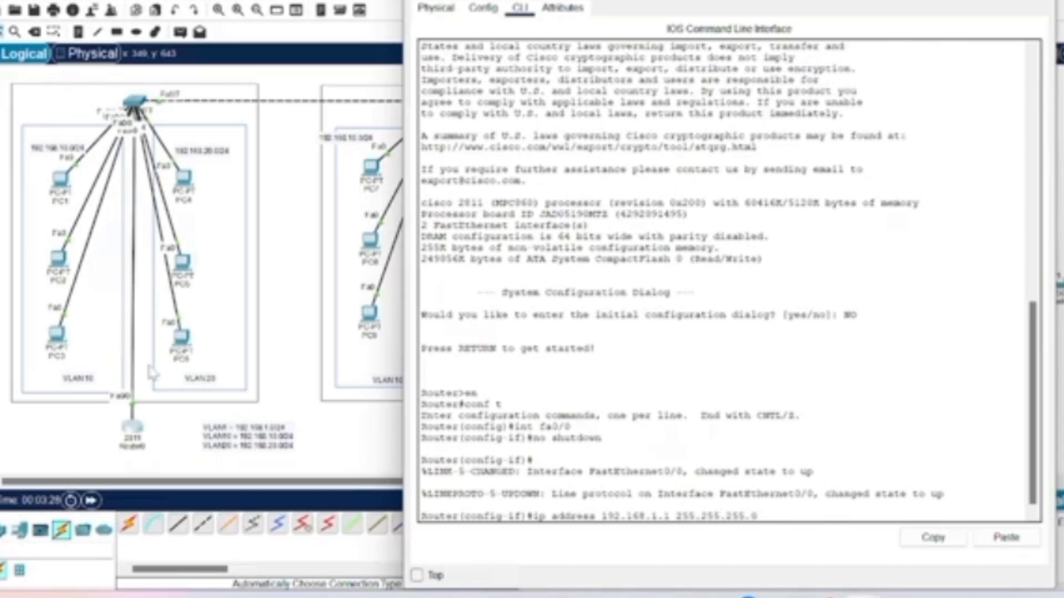
pyautogui.press('Return')
# - Show the brief IP interface summary and check the address and protocol status of FastEthernet0/0
pyautogui.write('do show')
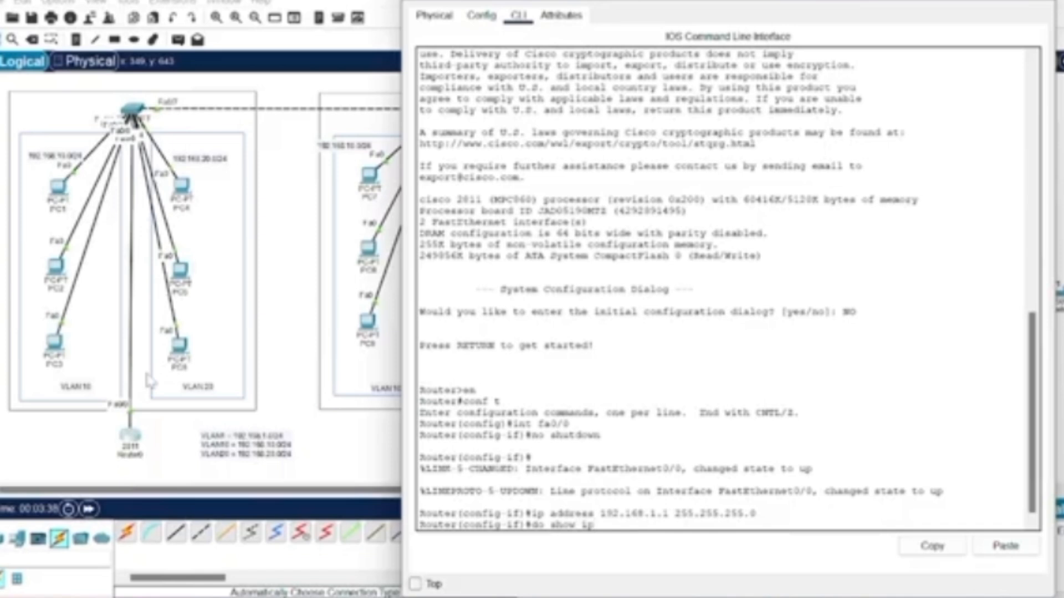
pyautogui.write('ip int brief')
pyautogui.press('Return')
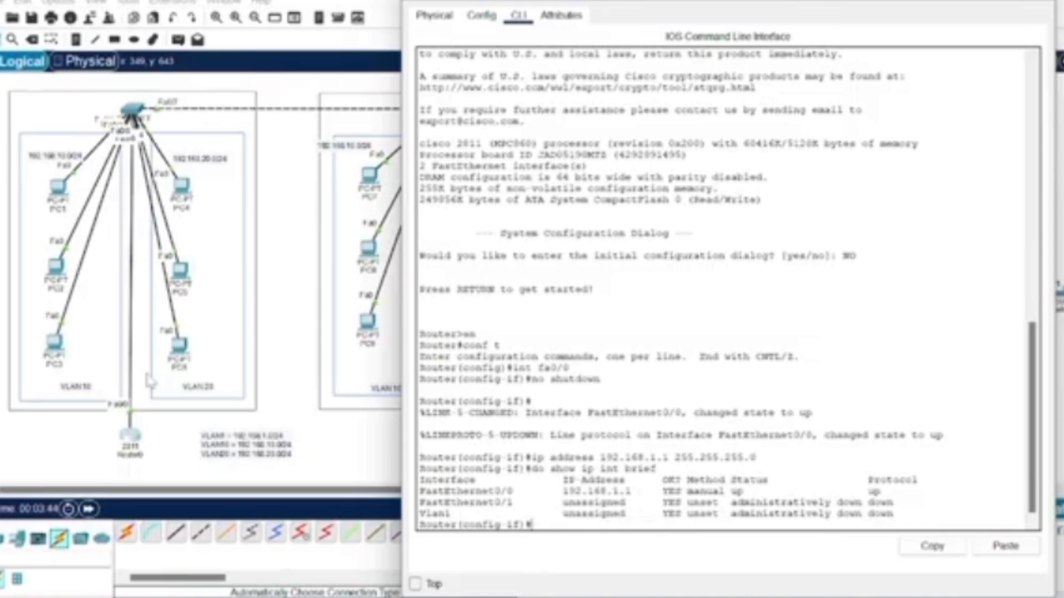
pyautogui.moveTo(420, 491); pyautogui.dragTo(655, 491)
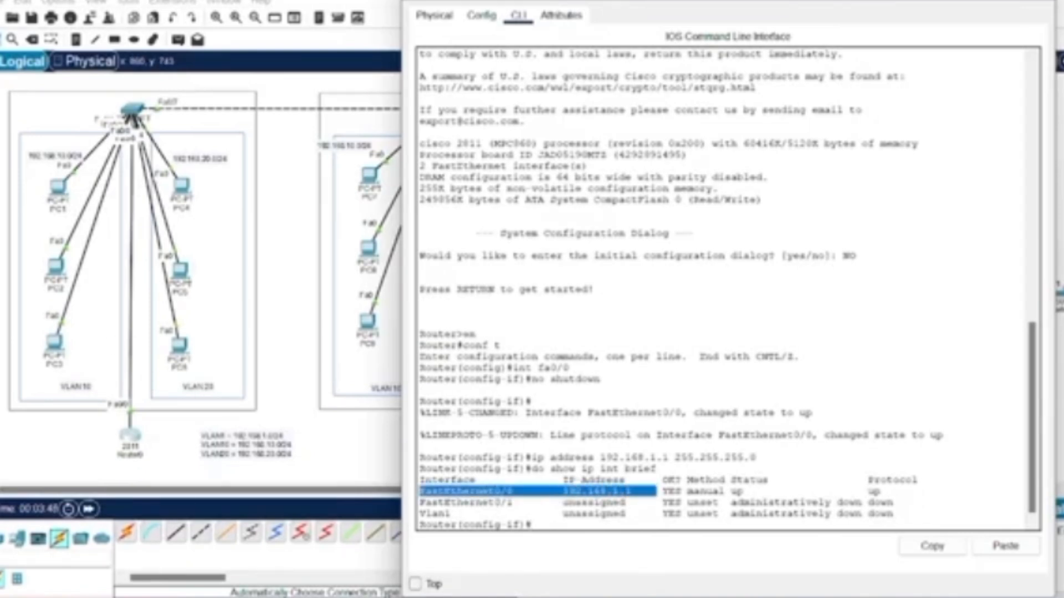
pyautogui.moveTo(862, 491); pyautogui.dragTo(886, 492)
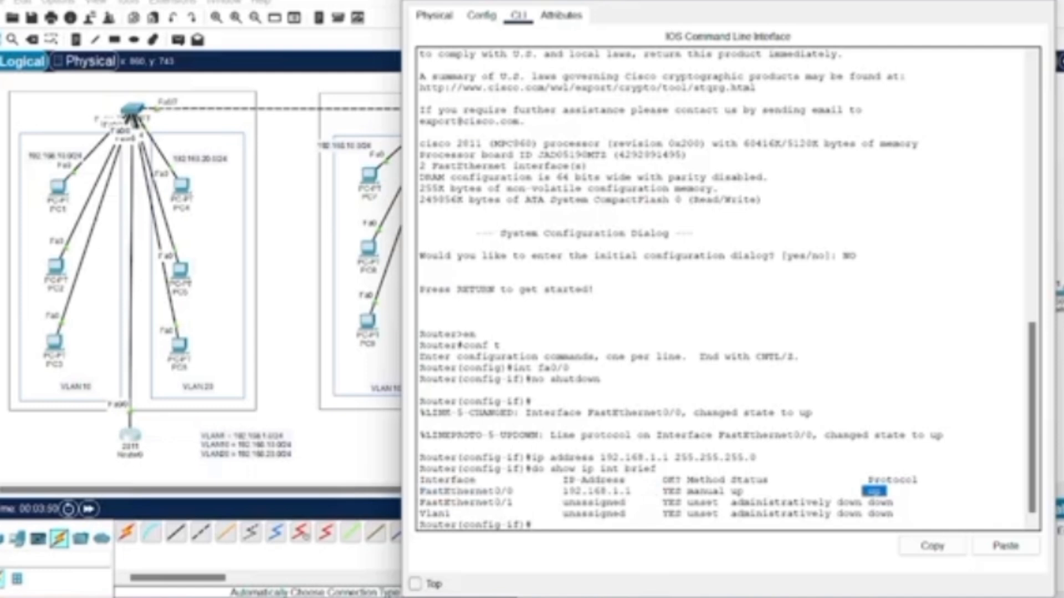
# - Exit the fa0/0 interface configuration and create subinterface fa0/0.10
pyautogui.click(533, 525)
pyautogui.write('exit')
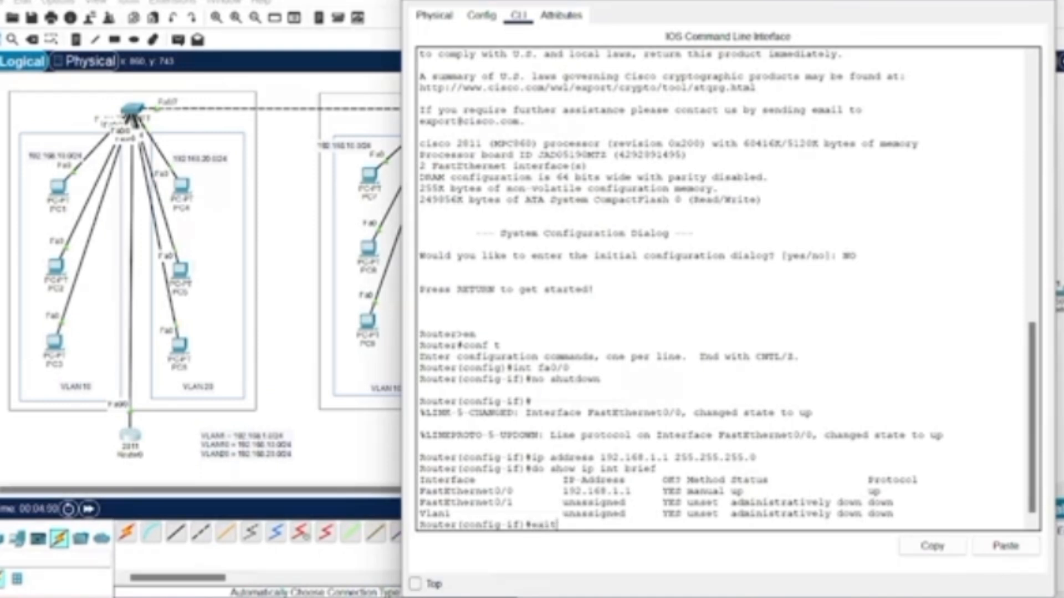
pyautogui.press('Return')
pyautogui.write('int fa0/0.10')
pyautogui.press('Return')
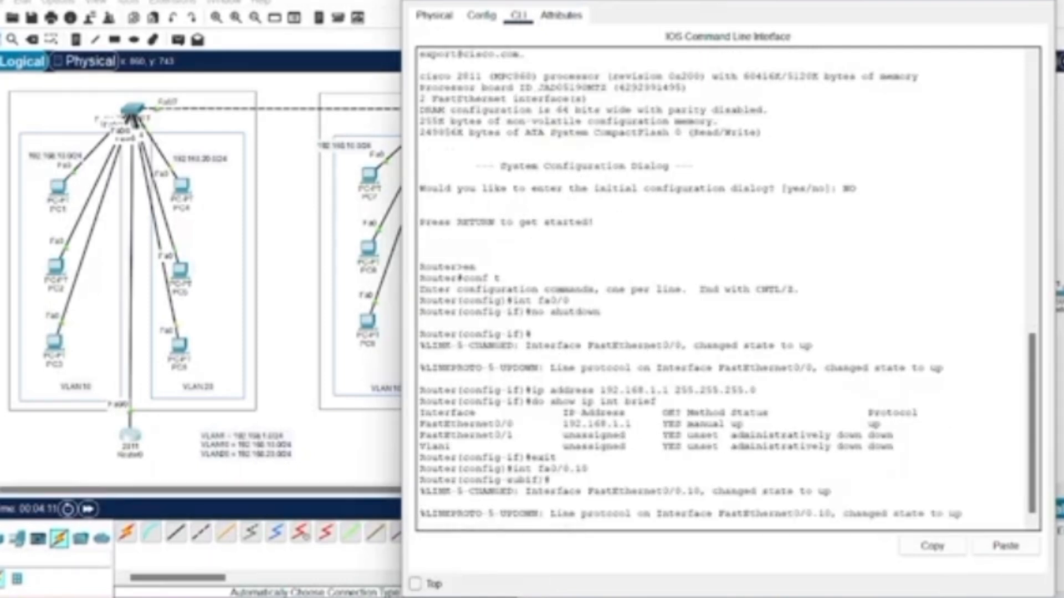
pyautogui.press('Return')
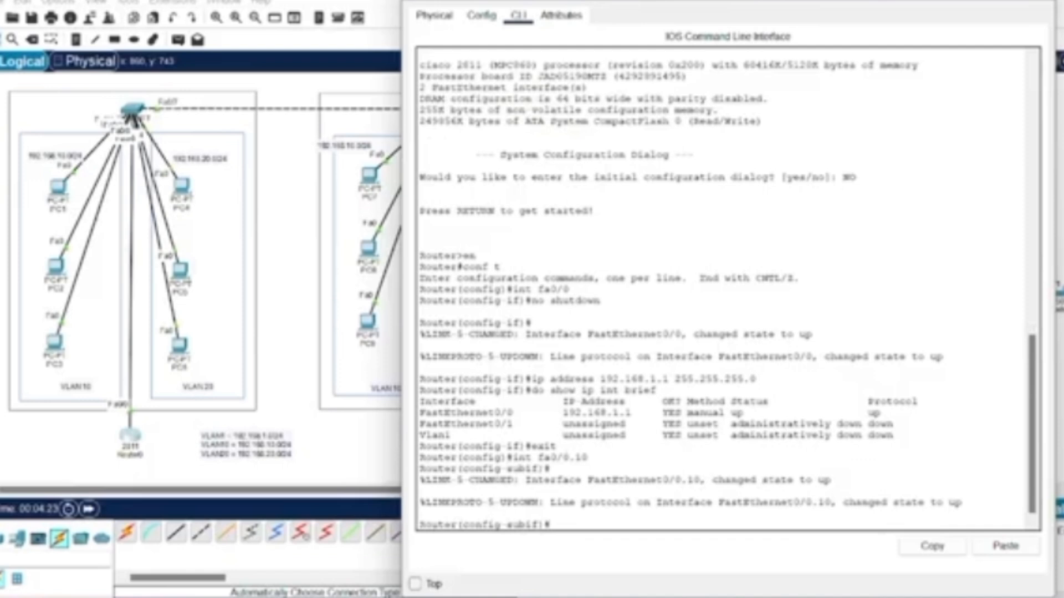
# - Set dot1q 10 encapsulation and IP address 192.168.10.1 255.255.255.0 on subinterface fa0/0.10, and exit its configuration
pyautogui.moveTo(568, 457); pyautogui.dragTo(587, 457)
pyautogui.click(552, 524)
pyautogui.write('encapsulation')
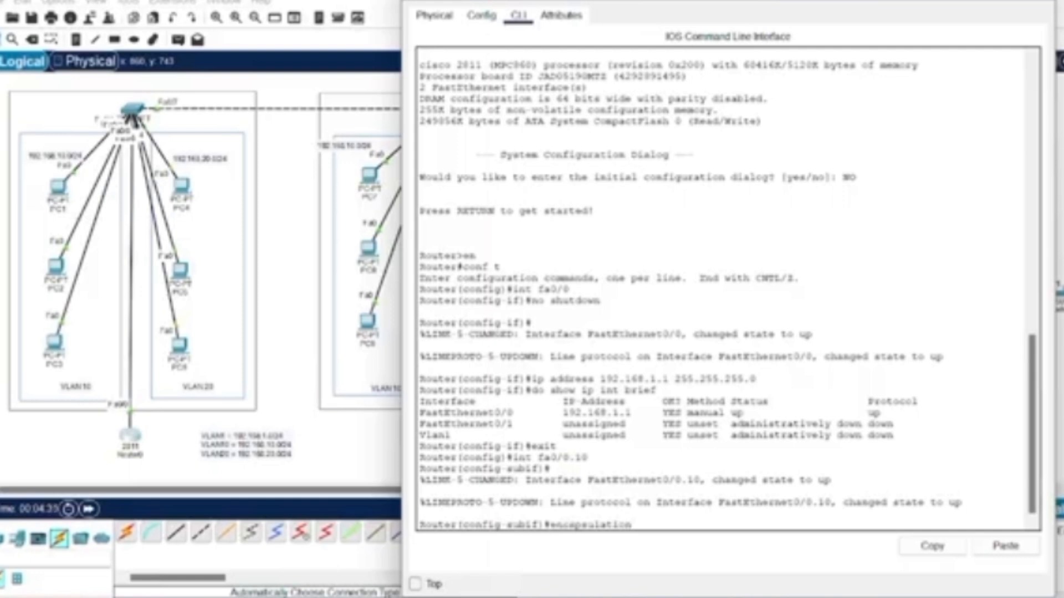
pyautogui.write(' dot1q 10')
pyautogui.press('Return')
pyautogui.write('ip address 192.168.10.1 255.255.255.0')
pyautogui.press('Return')
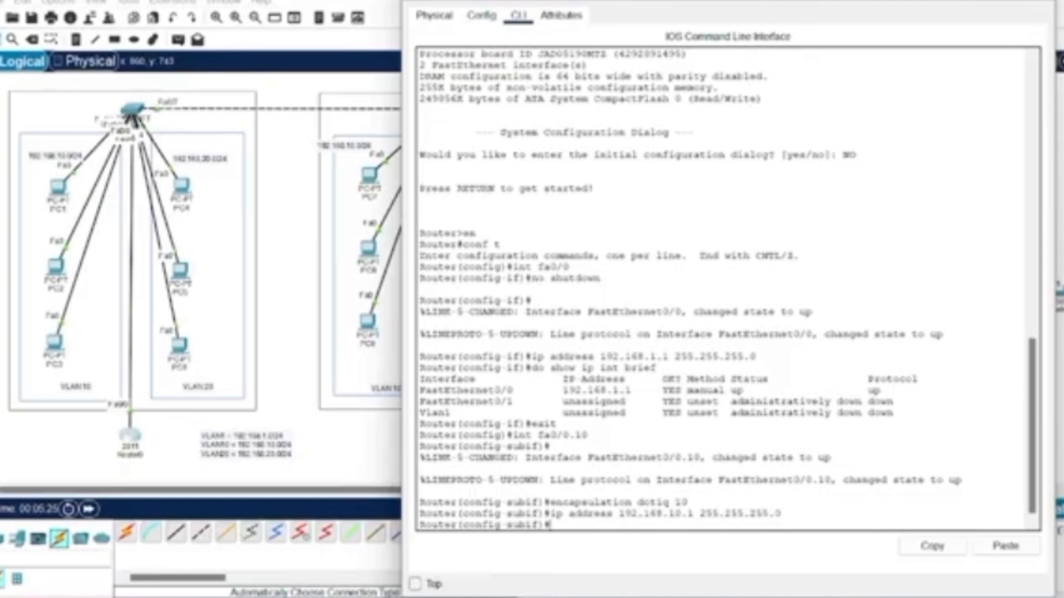
pyautogui.write('exit')
pyautogui.press('Return')
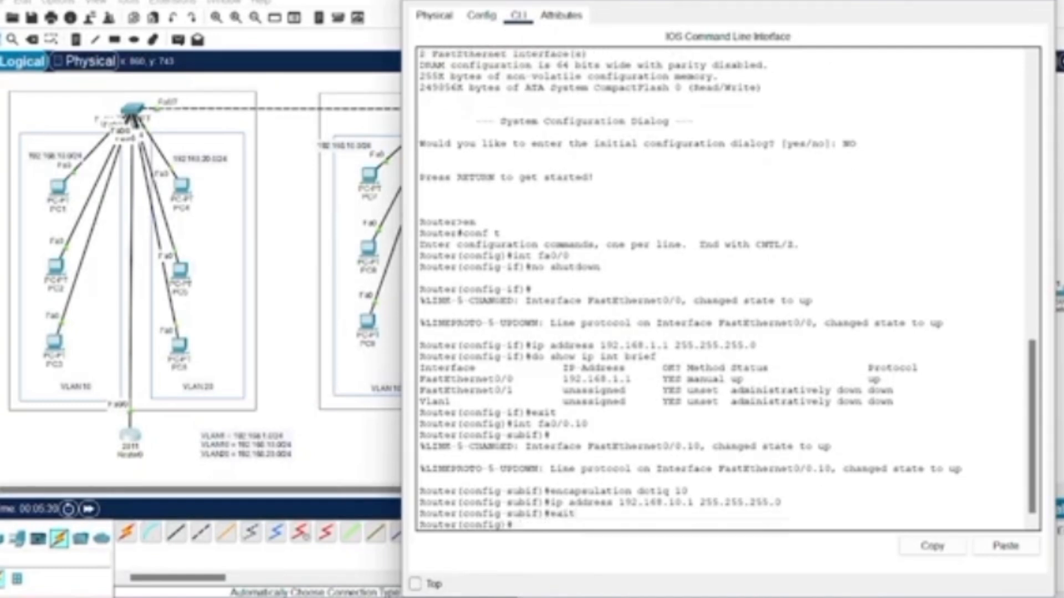
# - Create subinterface fa0/0.20 with dot1q 20 encapsulation and IP address 192.168.20.1 255.255.255.0
pyautogui.write('int fa0/0.20')
pyautogui.press('Return')
pyautogui.write('encaps')
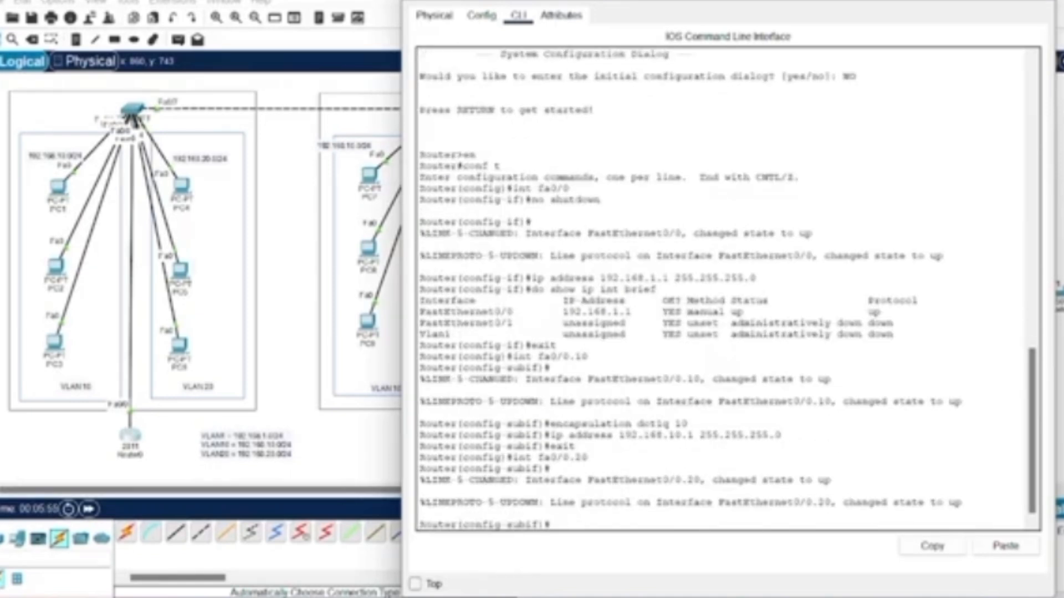
pyautogui.write('ulation dot1q 20')
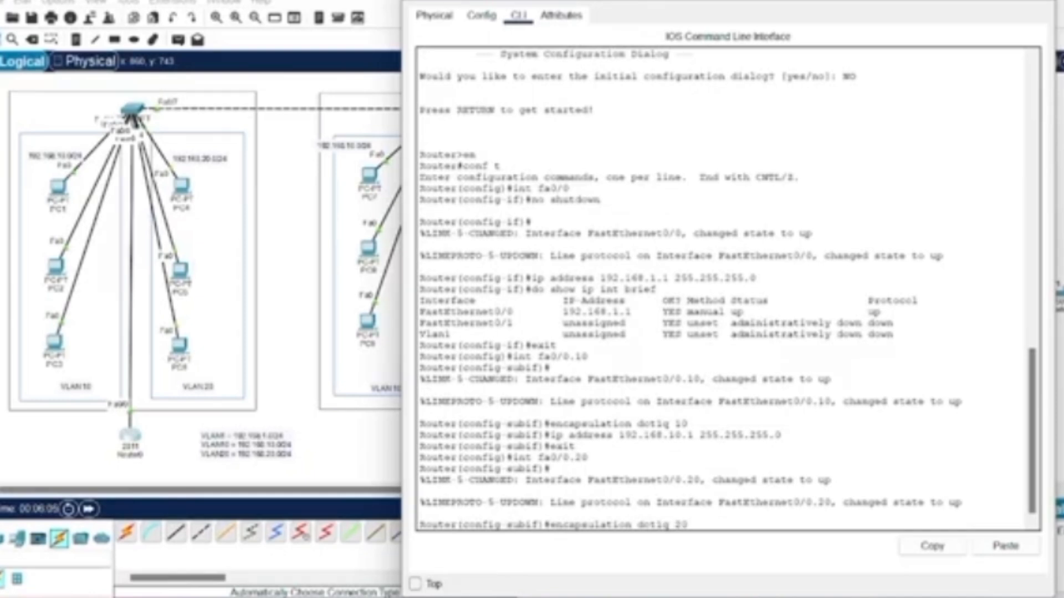
pyautogui.press('Return')
pyautogui.write('ip ')
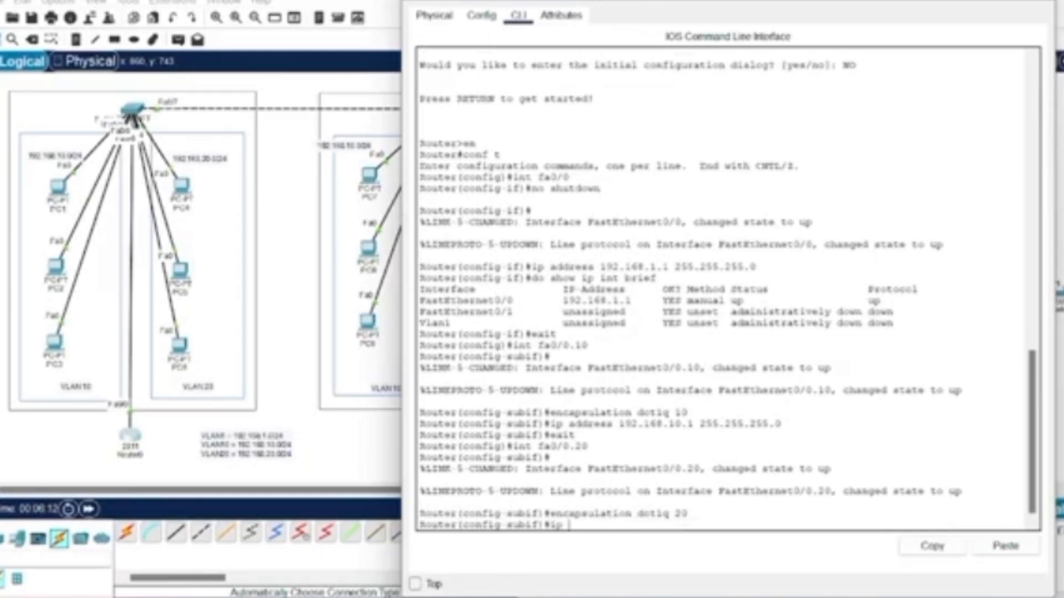
pyautogui.write('address 192.168.20.1 255.255.255.0')
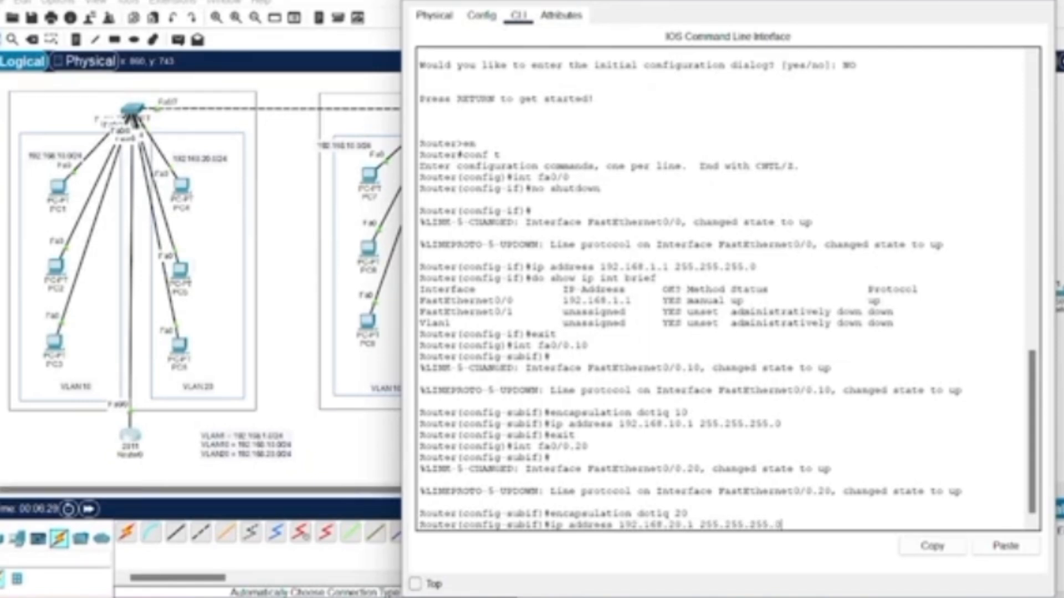
pyautogui.press('Return')
# - Show the brief IP interface summary and check the address and status of the router's subinterfaces
pyautogui.write('do show ip int')
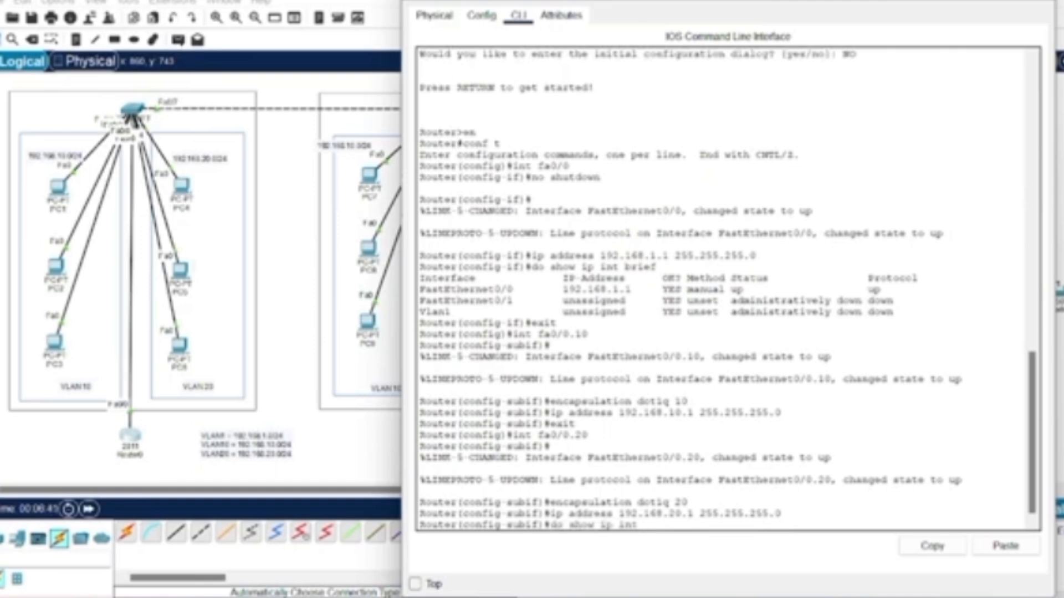
pyautogui.write(' brief')
pyautogui.press('Return')
pyautogui.moveTo(419, 480); pyautogui.dragTo(644, 481)
pyautogui.moveTo(857, 480); pyautogui.dragTo(887, 481)
pyautogui.moveTo(420, 491); pyautogui.dragTo(885, 491)
pyautogui.click(887, 491)
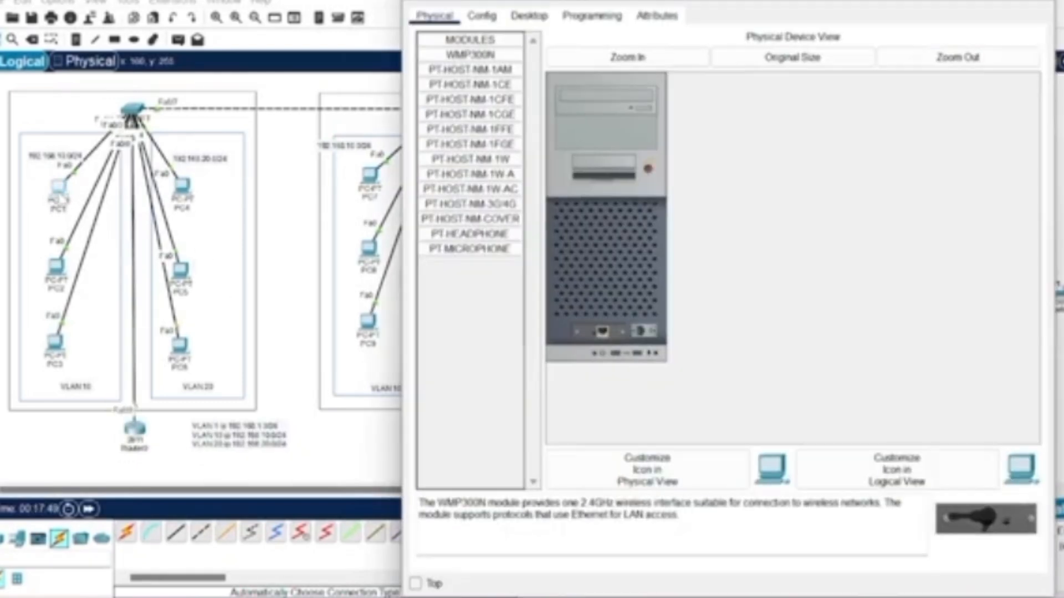
# - Set PC1's default gateway to 192.168.10.1 and its IPv4 address to 192.168.10.20
pyautogui.click(529, 16)
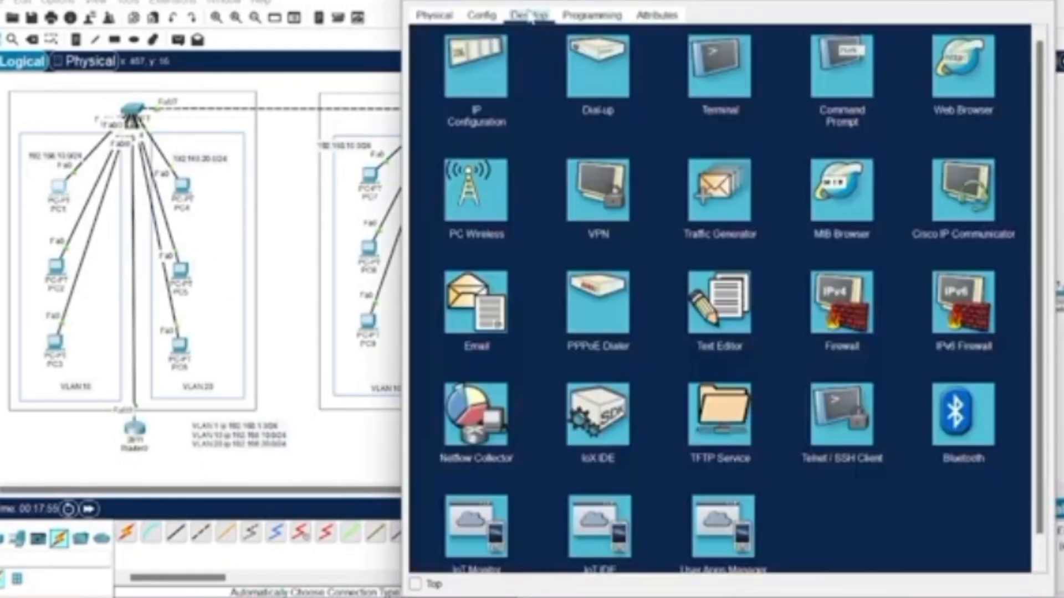
pyautogui.click(490, 58)
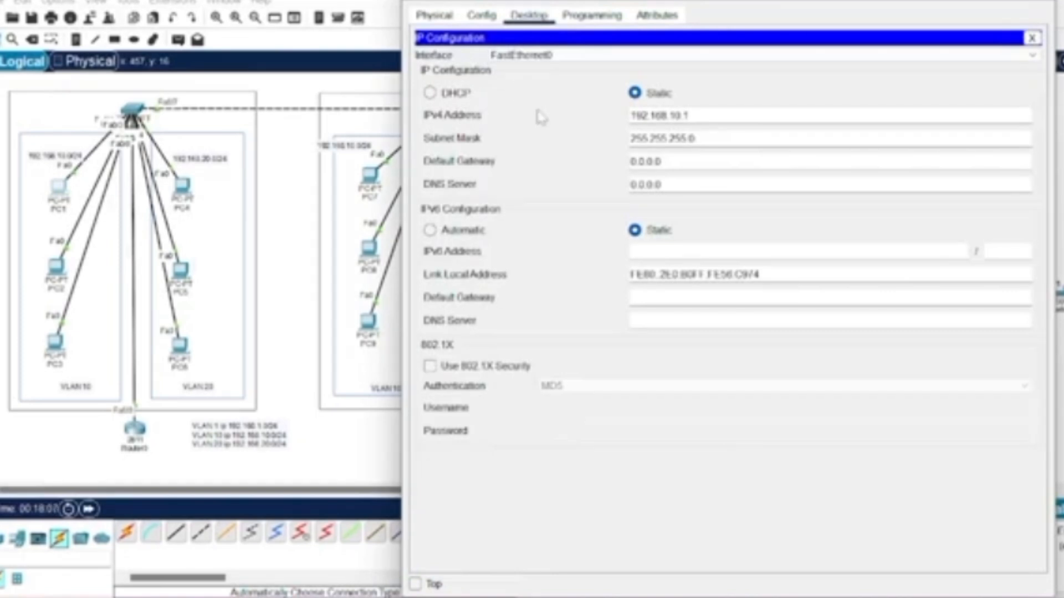
pyautogui.tripleClick(642, 161)
pyautogui.write('192.1')
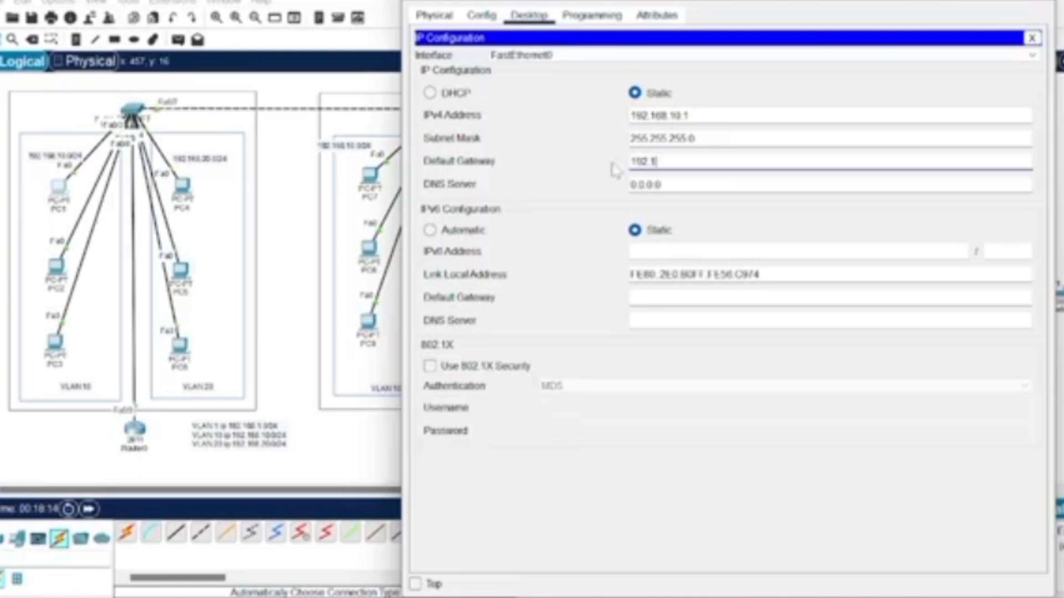
pyautogui.write('68.10.1')
pyautogui.click(690, 115)
pyautogui.press('BackSpace')
pyautogui.write('20')
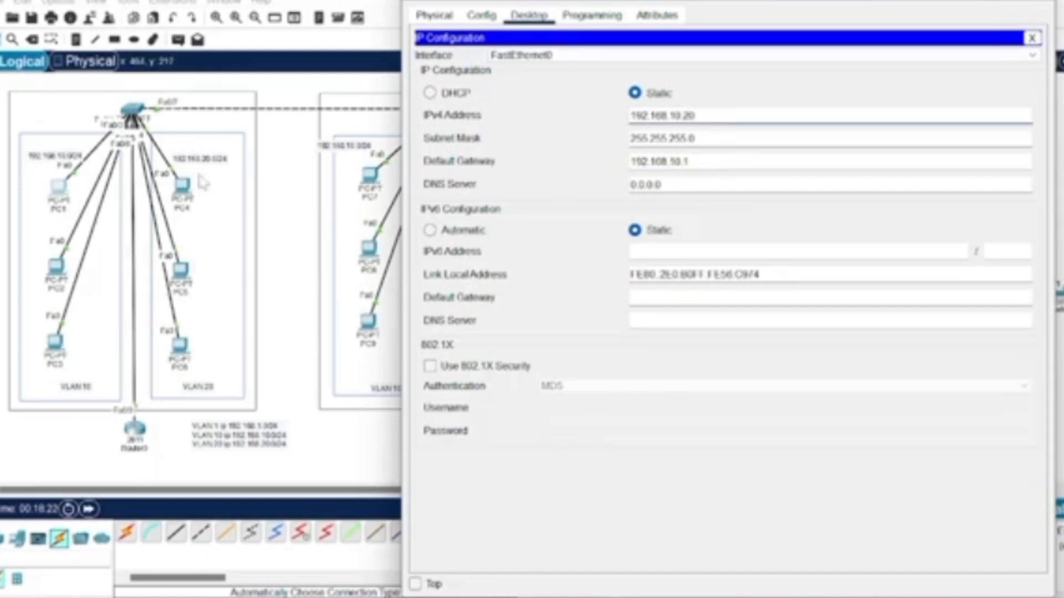
# - Set the default gateway of PC2 to 192.168.10.1 in its IP configuration
pyautogui.click(60, 267)
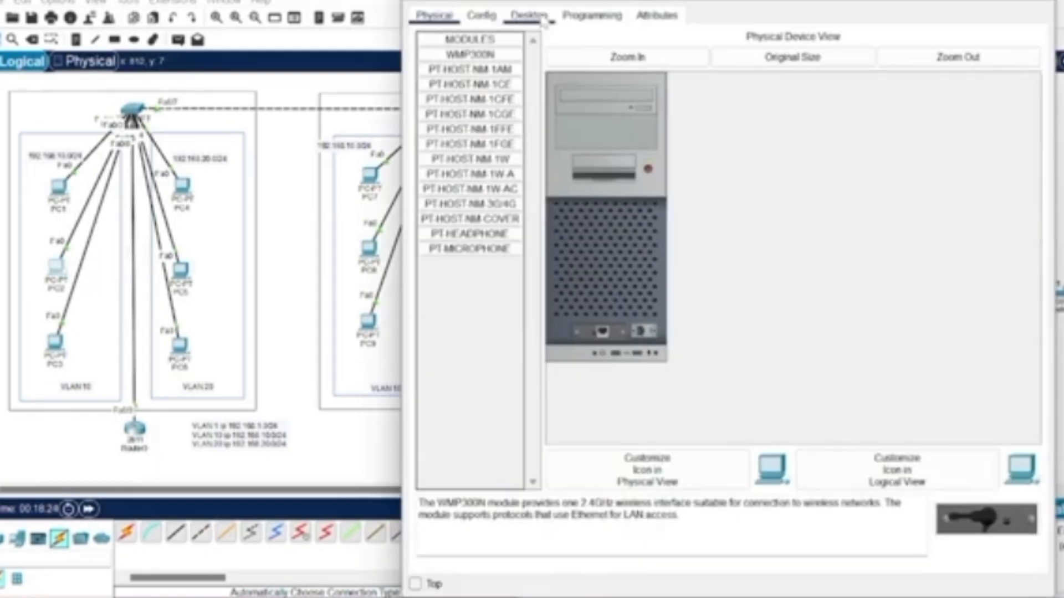
pyautogui.click(530, 17)
pyautogui.click(475, 65)
pyautogui.tripleClick(659, 162)
pyautogui.write('192.168.10.1')
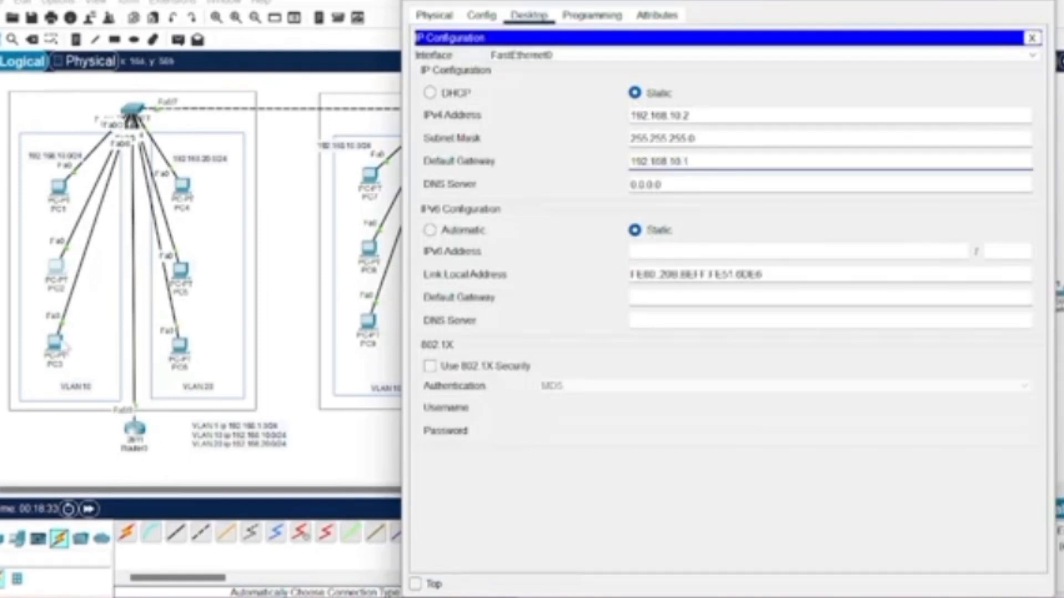
# - Set the default gateway of PC3 to 192.168.10.1 in its IP configuration
pyautogui.click(56, 344)
pyautogui.click(530, 15)
pyautogui.click(477, 64)
pyautogui.tripleClick(642, 161)
pyautogui.write('192.1')
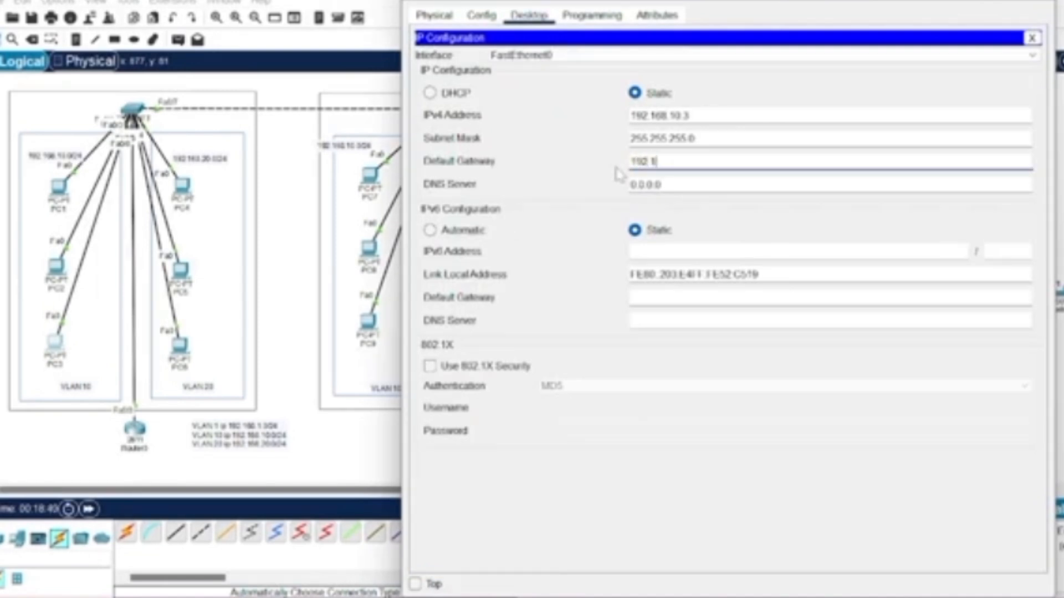
pyautogui.write('68.10.1')
# - Set PC4's default gateway to 192.168.20.1 and its IPv4 address to 192.168.20.20
pyautogui.click(183, 191)
pyautogui.click(183, 188)
pyautogui.click(528, 15)
pyautogui.click(479, 69)
pyautogui.press('Tab')
pyautogui.write('192.168.20.1')
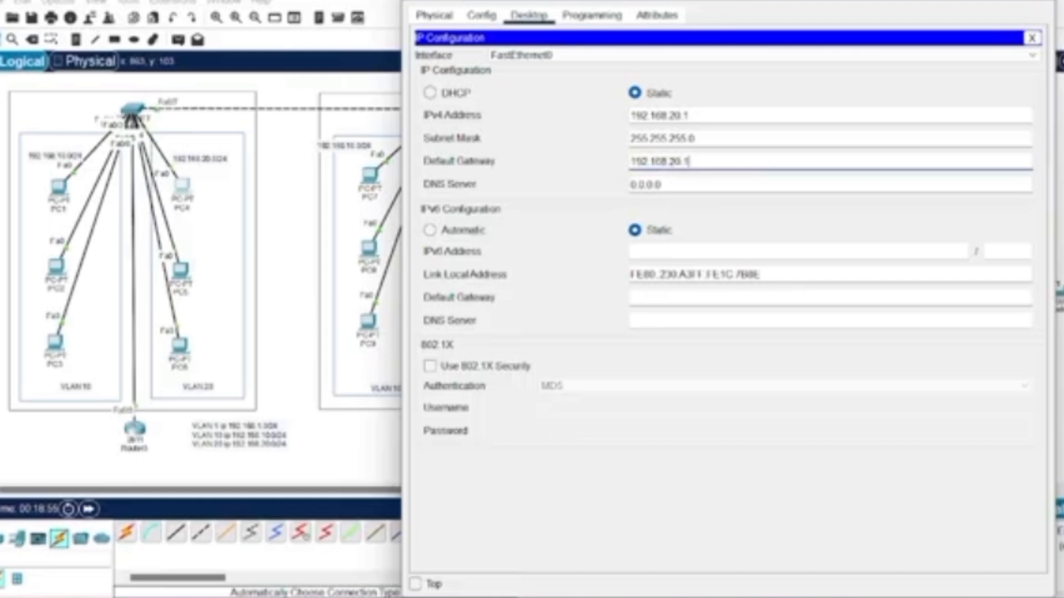
pyautogui.click(698, 116)
pyautogui.press('BackSpace')
pyautogui.write('20')
# - Set the default gateway of PC5 to 192.168.20.1 in its IP configuration
pyautogui.click(434, 15)
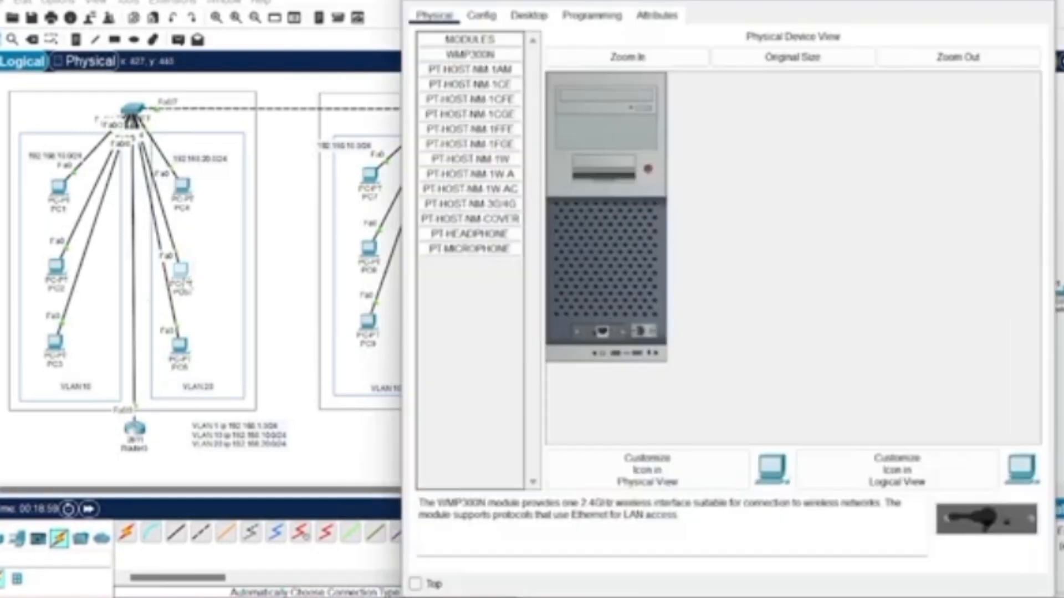
pyautogui.click(530, 16)
pyautogui.click(469, 69)
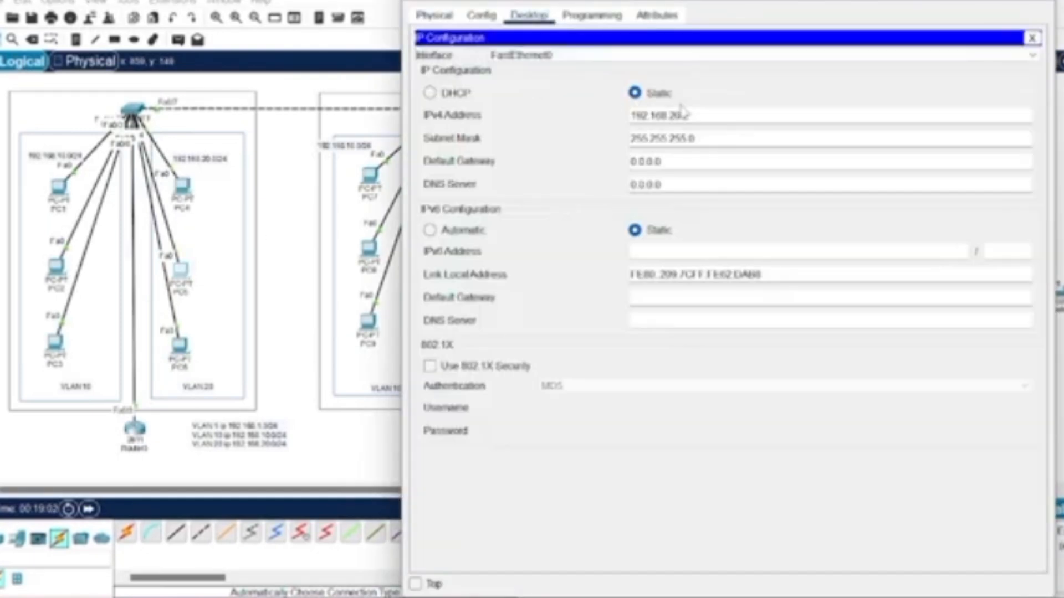
pyautogui.moveTo(661, 161); pyautogui.dragTo(586, 170)
pyautogui.write('192.168.20.1')
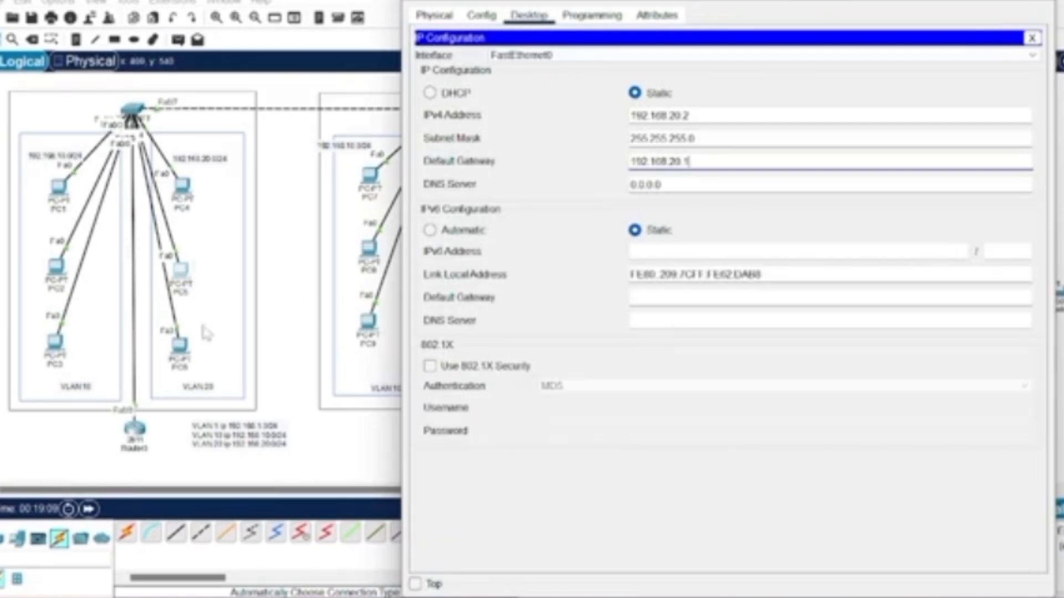
# - Enter the VLAN 20 router subinterface address as the default gateway of PC6
pyautogui.click(186, 349)
pyautogui.click(530, 16)
pyautogui.click(472, 94)
pyautogui.moveTo(662, 161); pyautogui.dragTo(619, 173)
pyautogui.write('192.168')
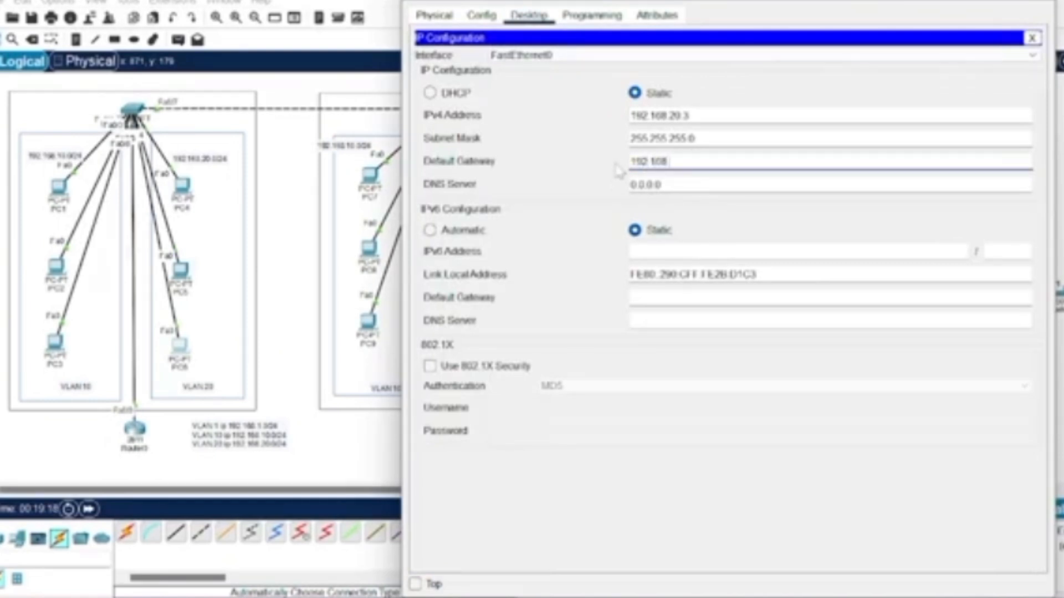
pyautogui.write('.20')
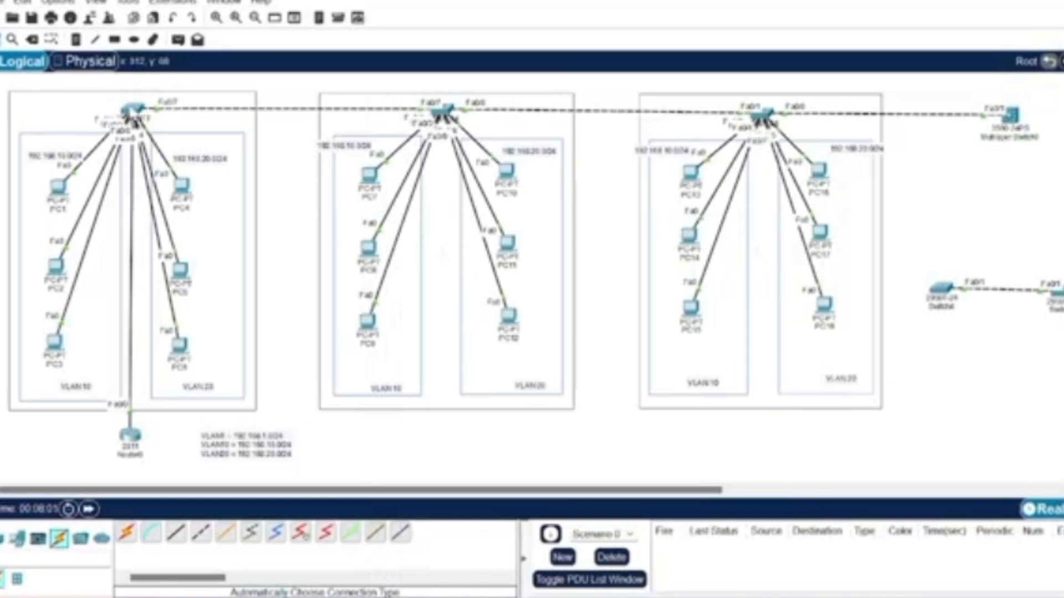
# - Open the command line of the switch serving PC1 to PC6 and enter global configuration mode
pyautogui.click(132, 110)
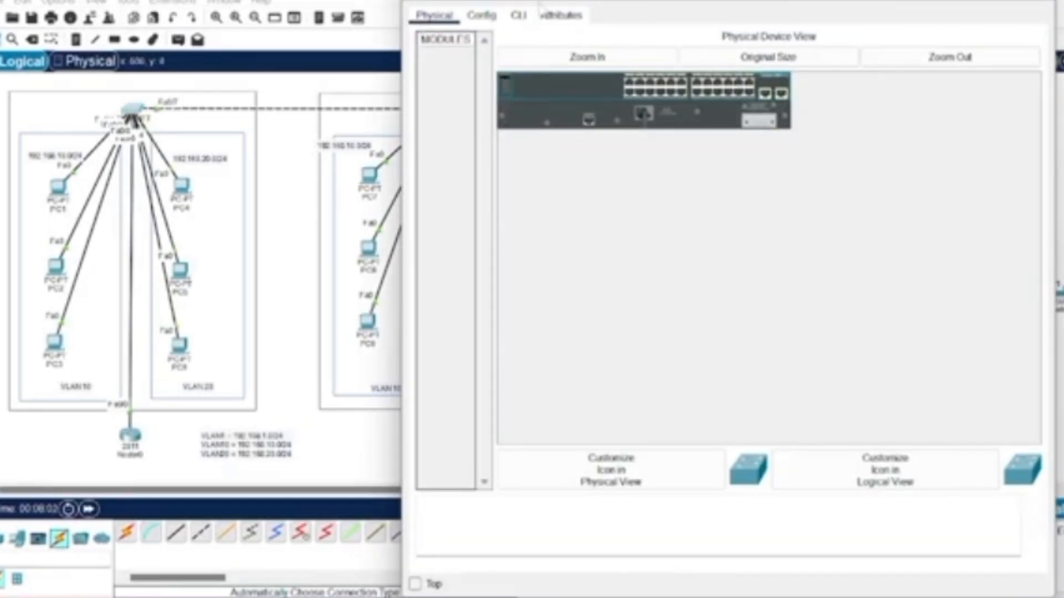
pyautogui.click(526, 18)
pyautogui.press('Return')
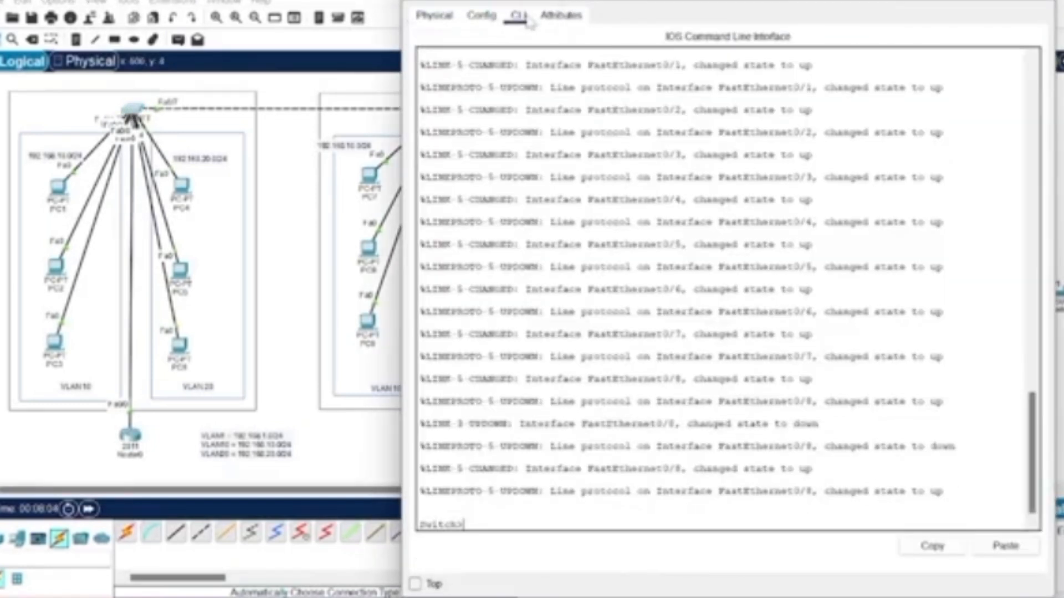
pyautogui.write('en')
pyautogui.press('Return')
pyautogui.write('conf ')
pyautogui.write('t')
pyautogui.press('Return')
# - Set the switch interface fa0/8, which links to the router, to trunk mode
pyautogui.write('int fa0')
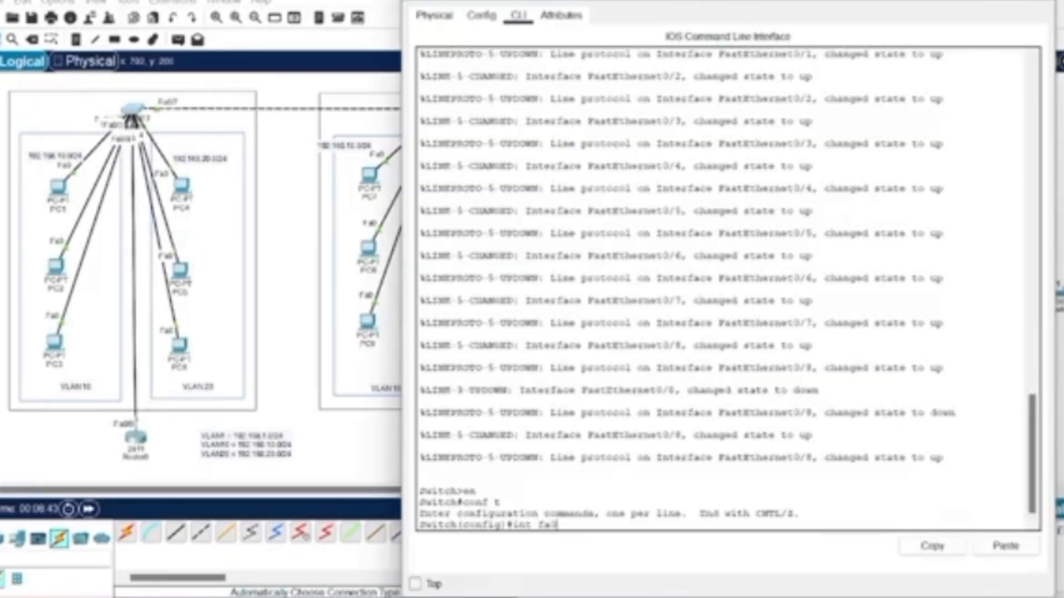
pyautogui.write('/8')
pyautogui.press('Return')
pyautogui.write('switchp')
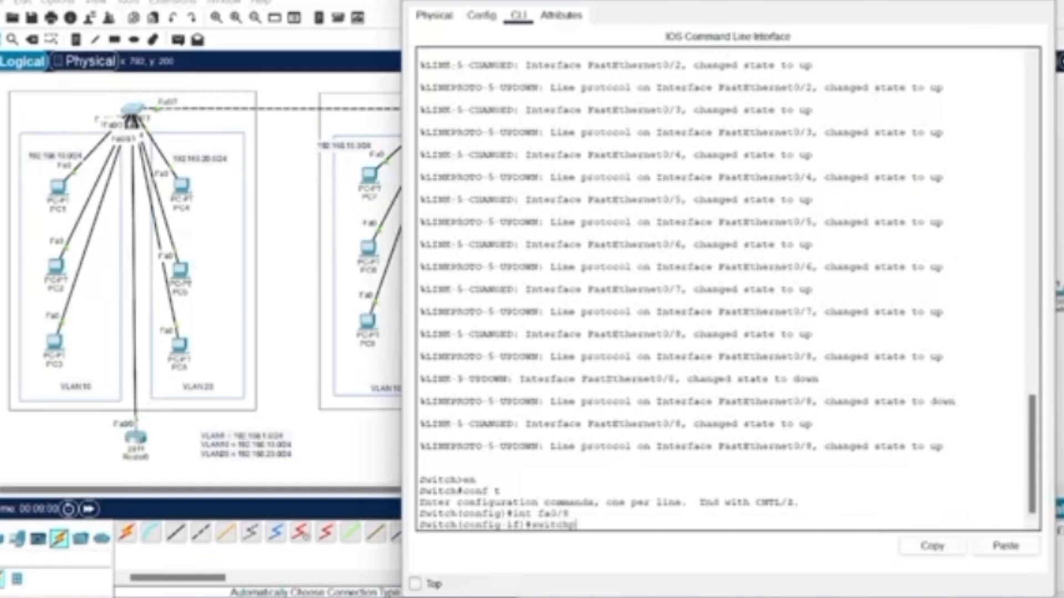
pyautogui.write('ort mode trunk')
pyautogui.press('Return')
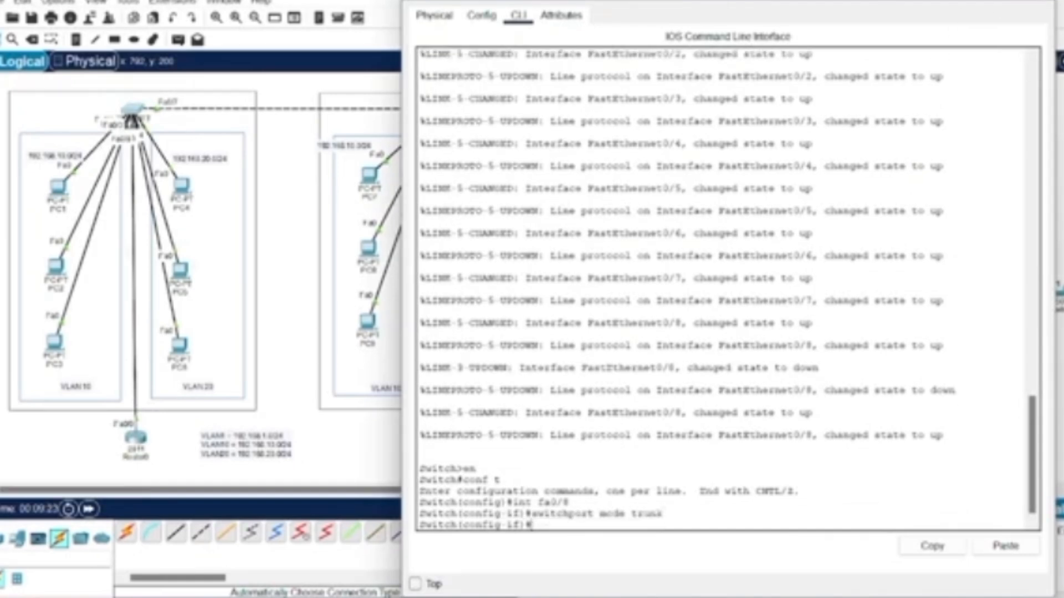
# - Close the switch window and test inter-VLAN connectivity by sending a simple PDU from PC1 to PC5 twice
pyautogui.click(1041, 1)
pyautogui.click(177, 40)
pyautogui.click(58, 187)
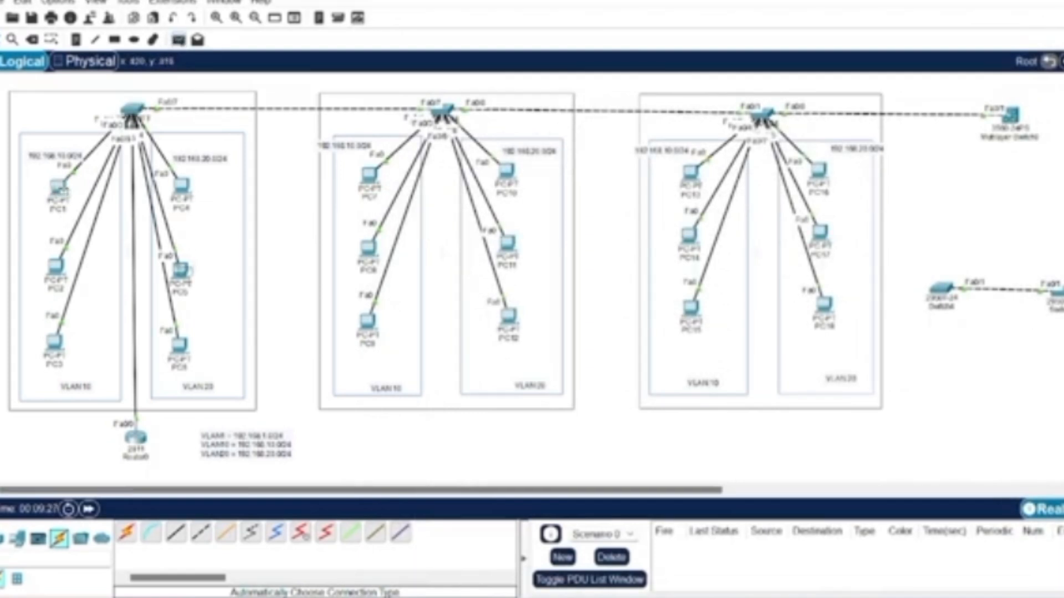
pyautogui.click(180, 270)
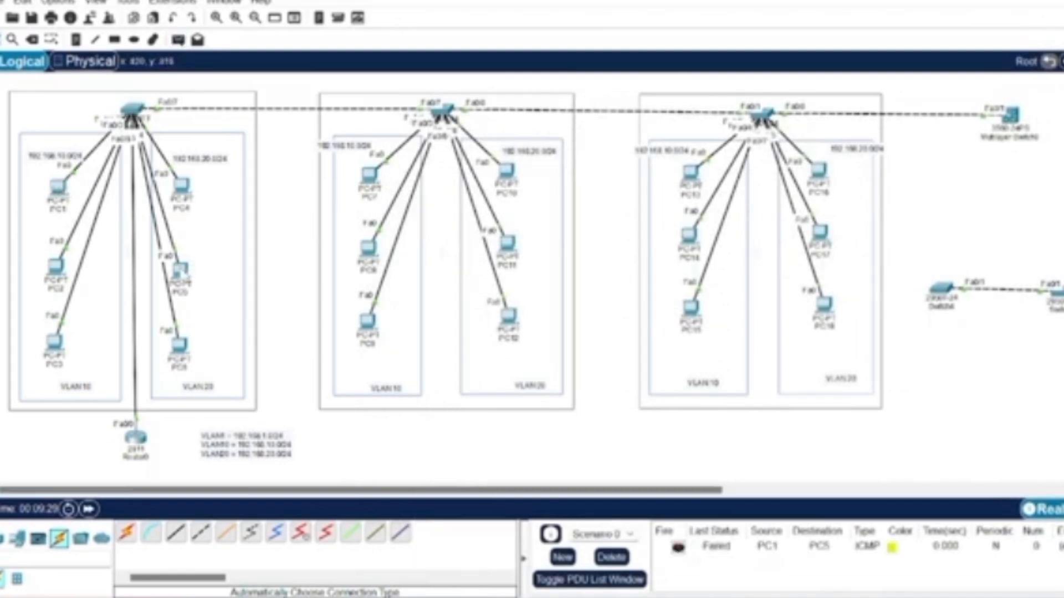
pyautogui.click(177, 40)
pyautogui.click(57, 187)
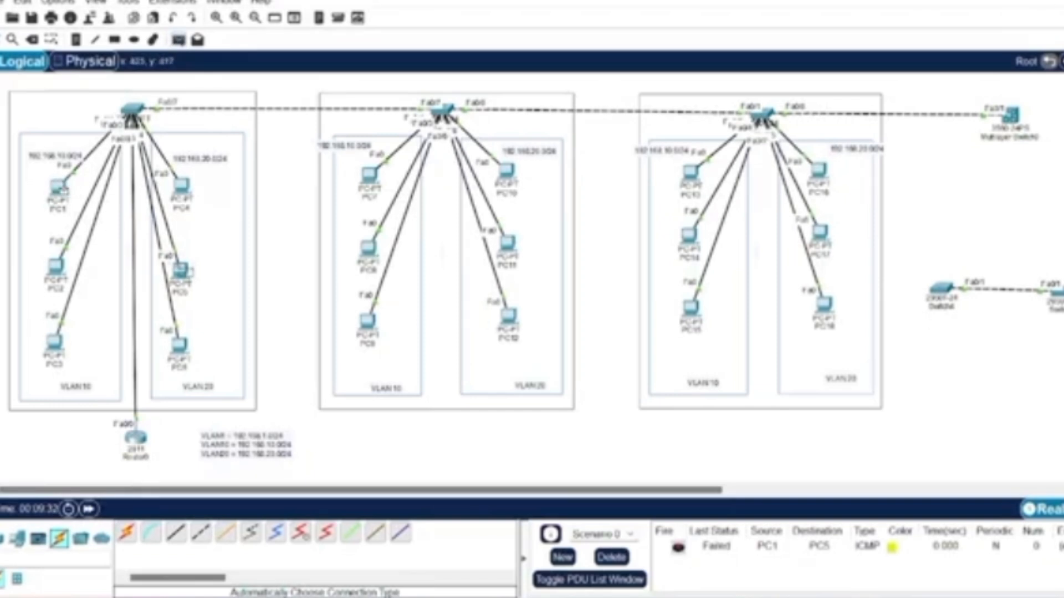
pyautogui.click(180, 271)
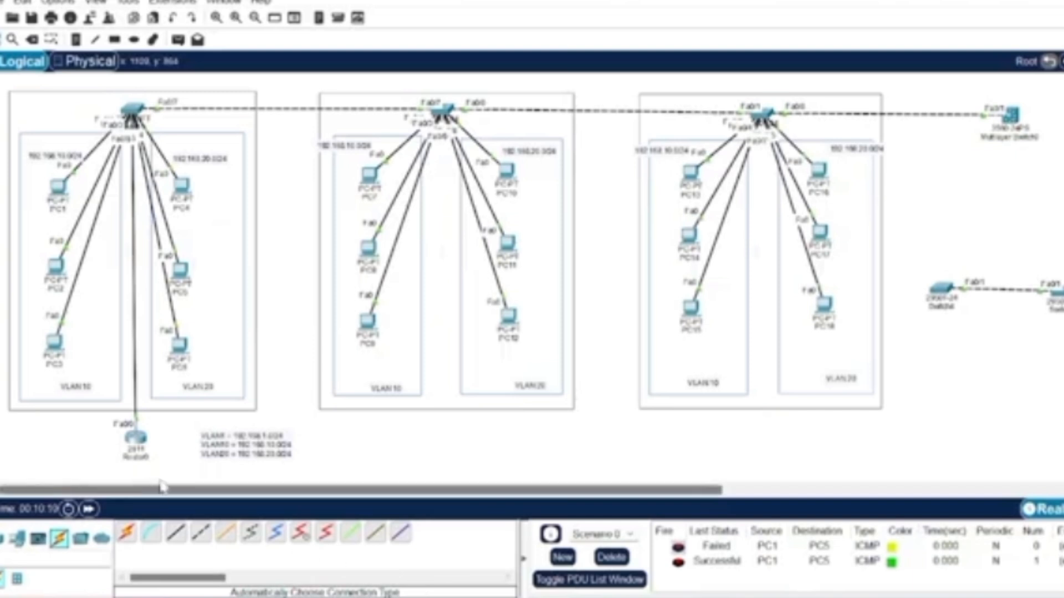
# - On Router0, exit the subinterface configuration and create DHCP pool VLAN10 with network 192.168.10.0 255.255.255.0
pyautogui.click(135, 437)
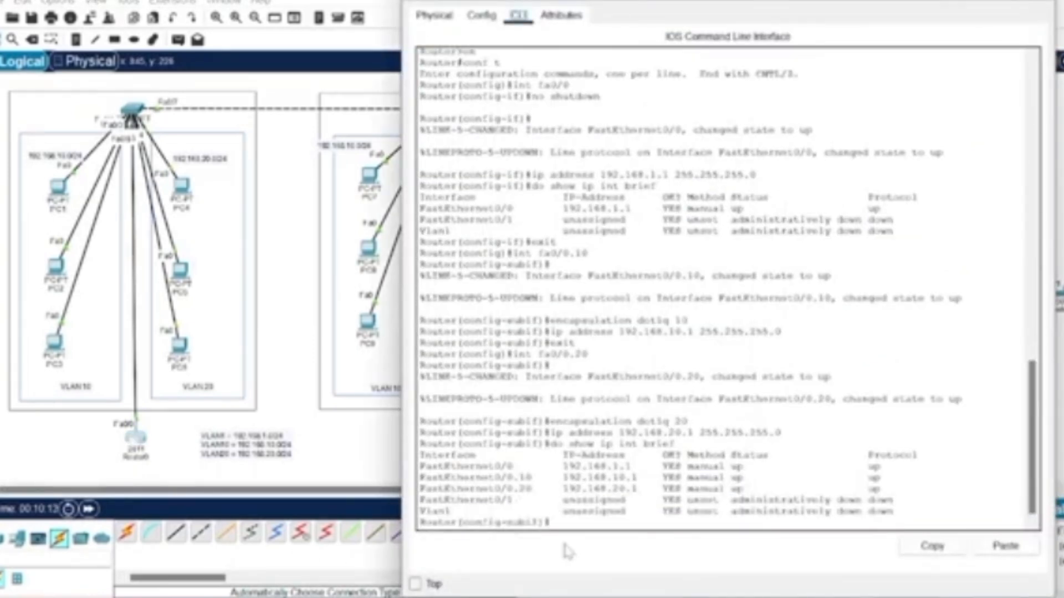
pyautogui.write('exit')
pyautogui.press('Return')
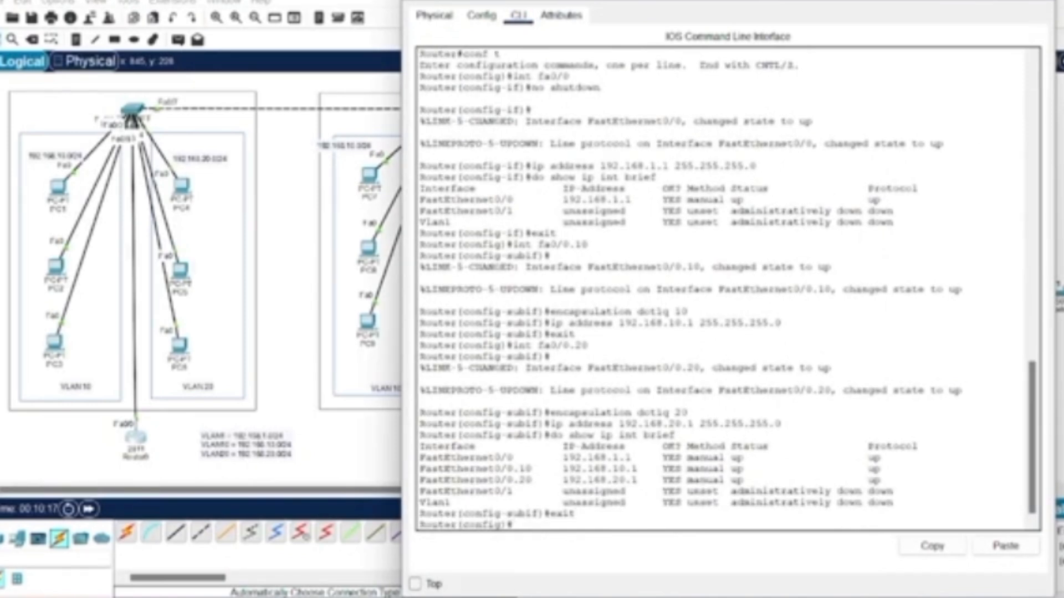
pyautogui.write('ip dhcp pool ')
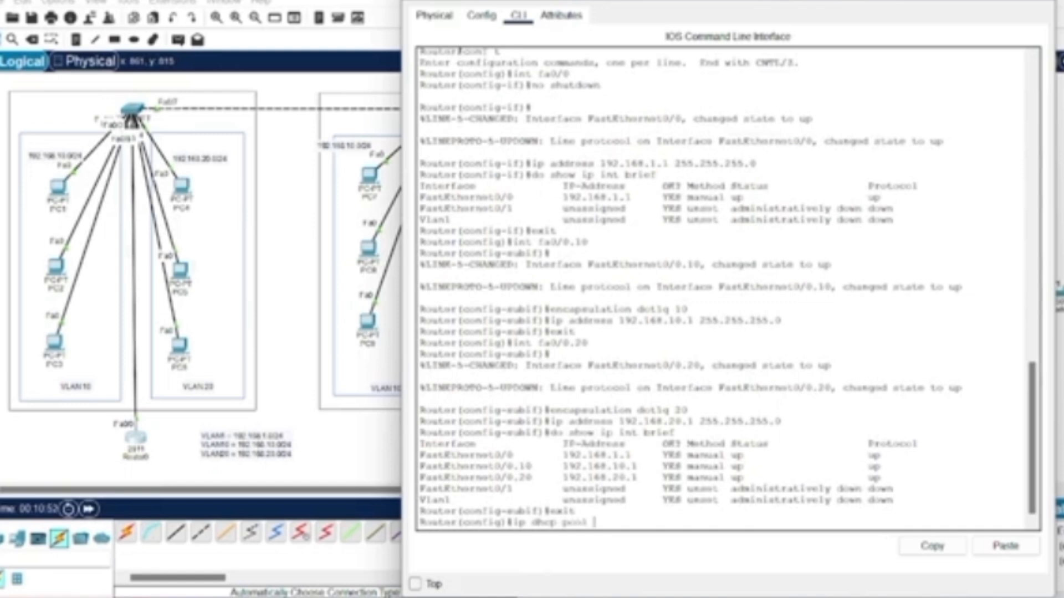
pyautogui.write('V')
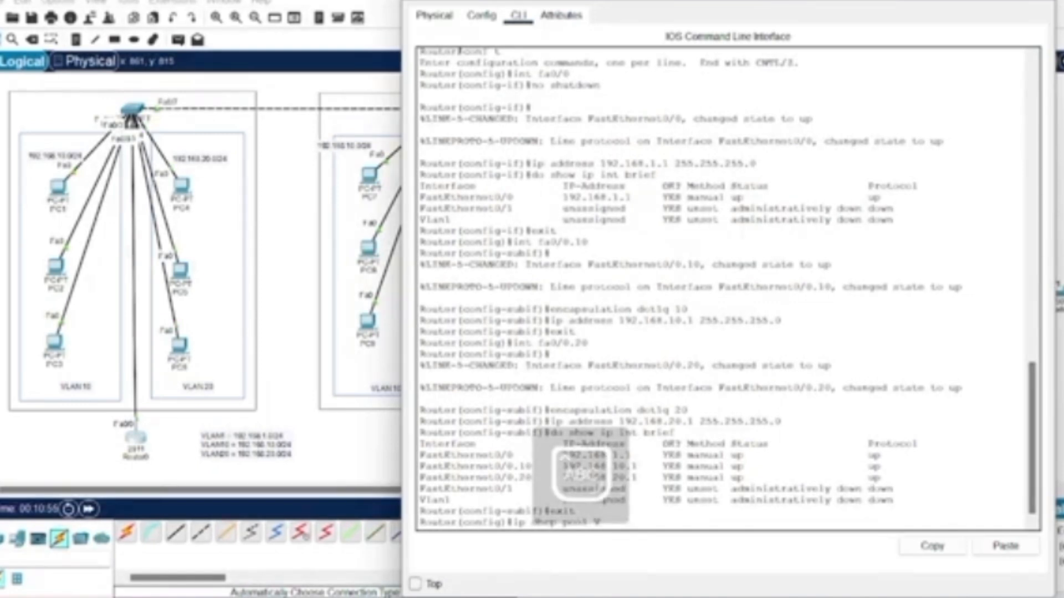
pyautogui.write('LAN10')
pyautogui.press('Return')
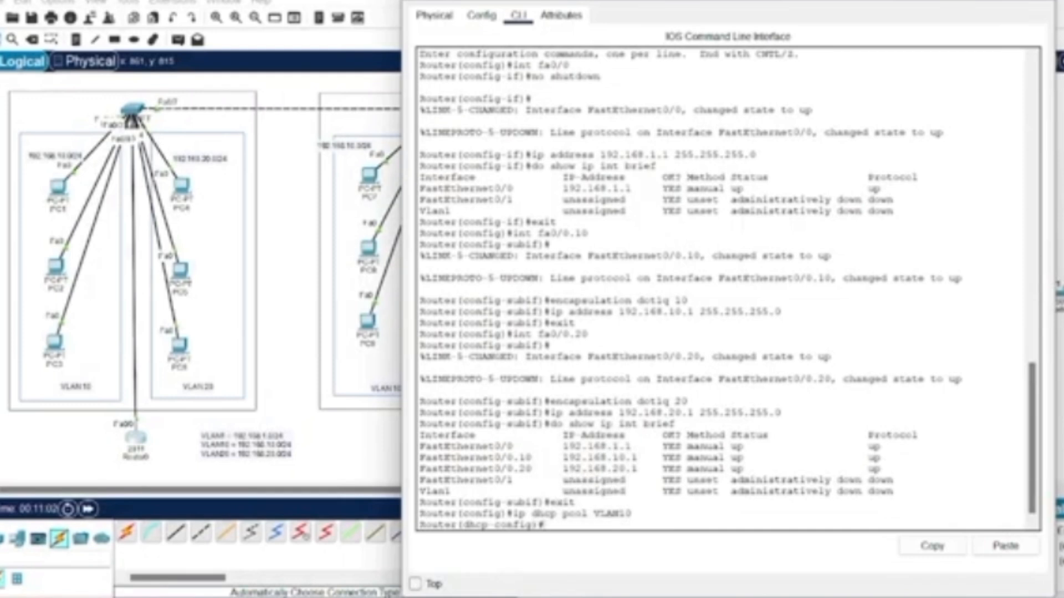
pyautogui.write('network 192.168.10.0 255.255.255.0')
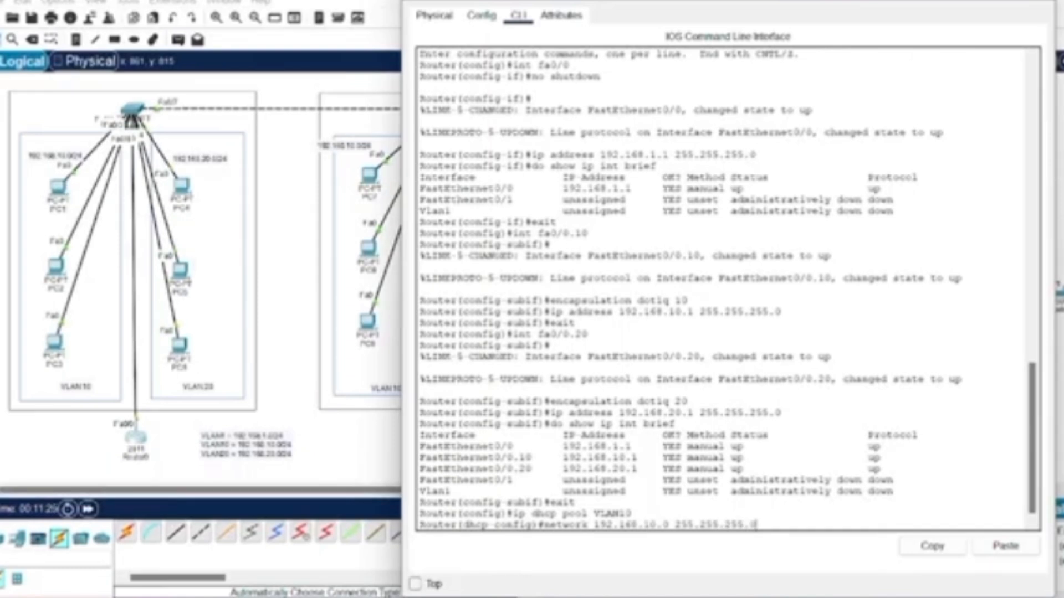
pyautogui.press('Return')
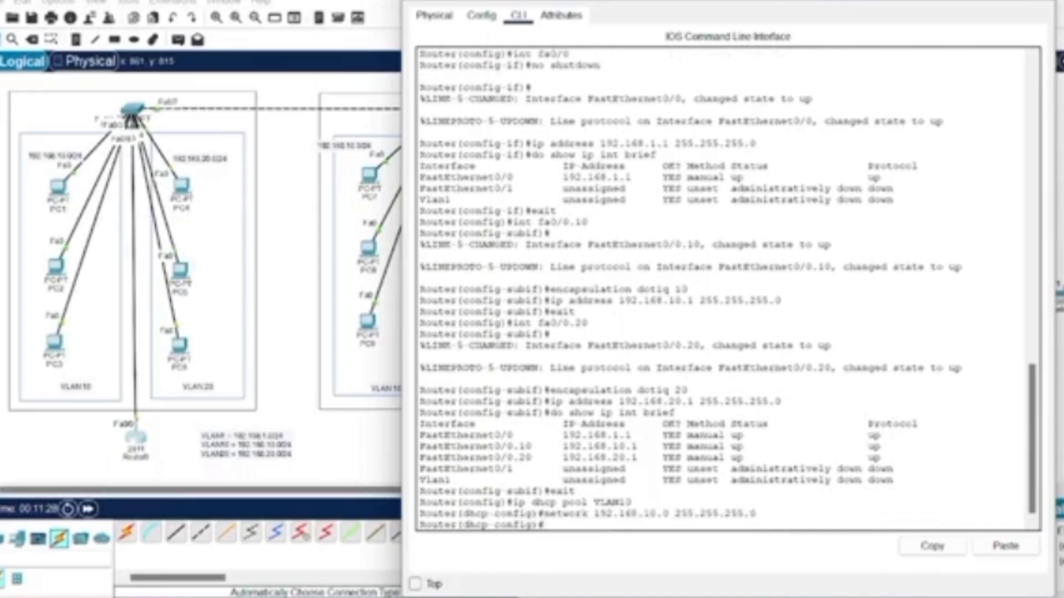
# - Give DHCP pool VLAN10 the default router 192.168.10.1 and DNS server 8.8.8.8, then exit the pool configuration
pyautogui.write('default-router 192.168.10.')
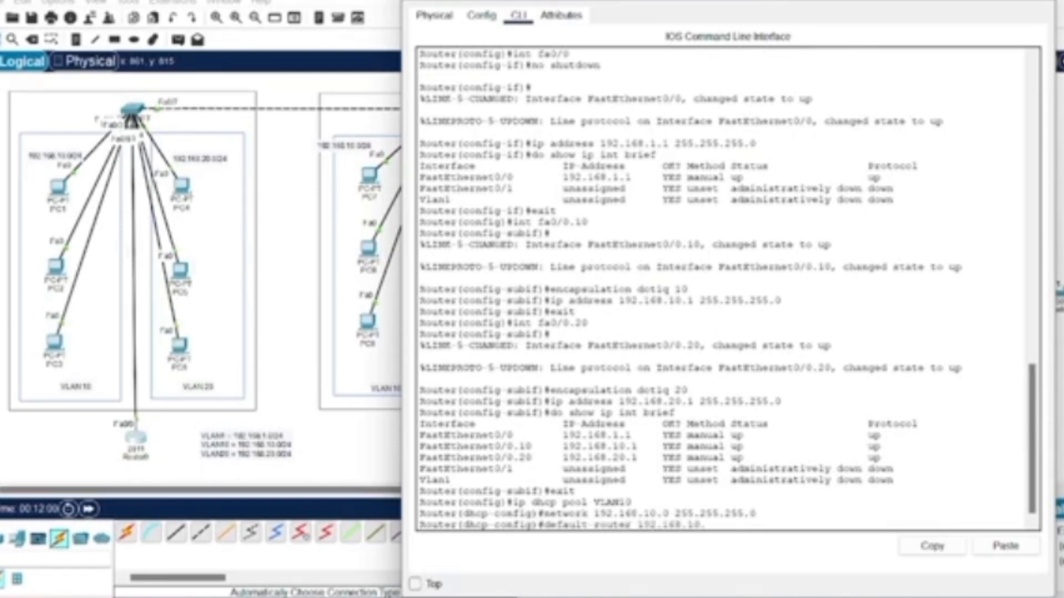
pyautogui.write('1')
pyautogui.press('Return')
pyautogui.write('dns-server 8.8.8.8')
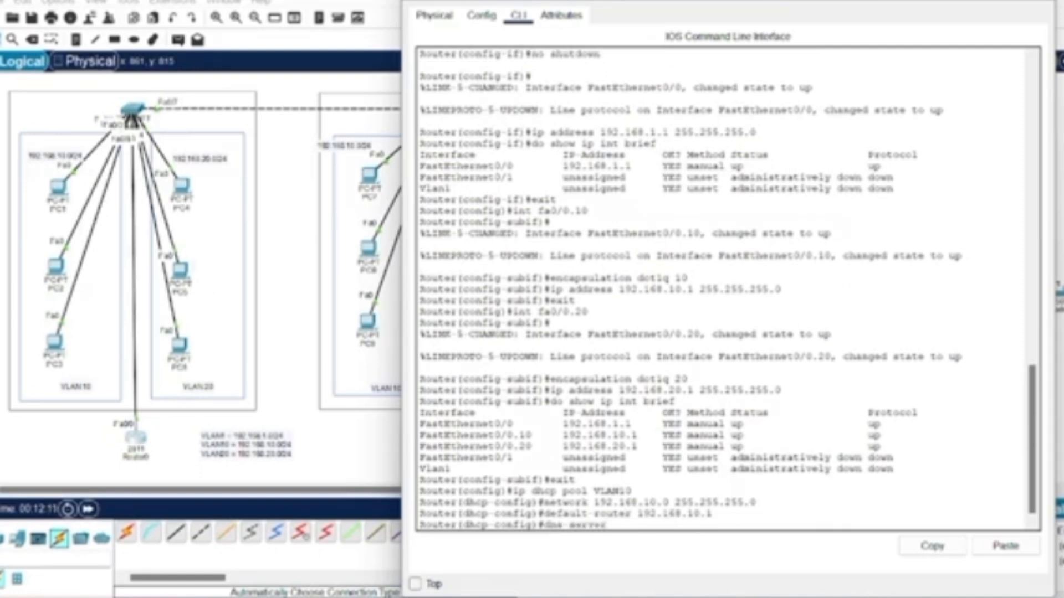
pyautogui.press('Return')
pyautogui.write('exit')
pyautogui.press('Return')
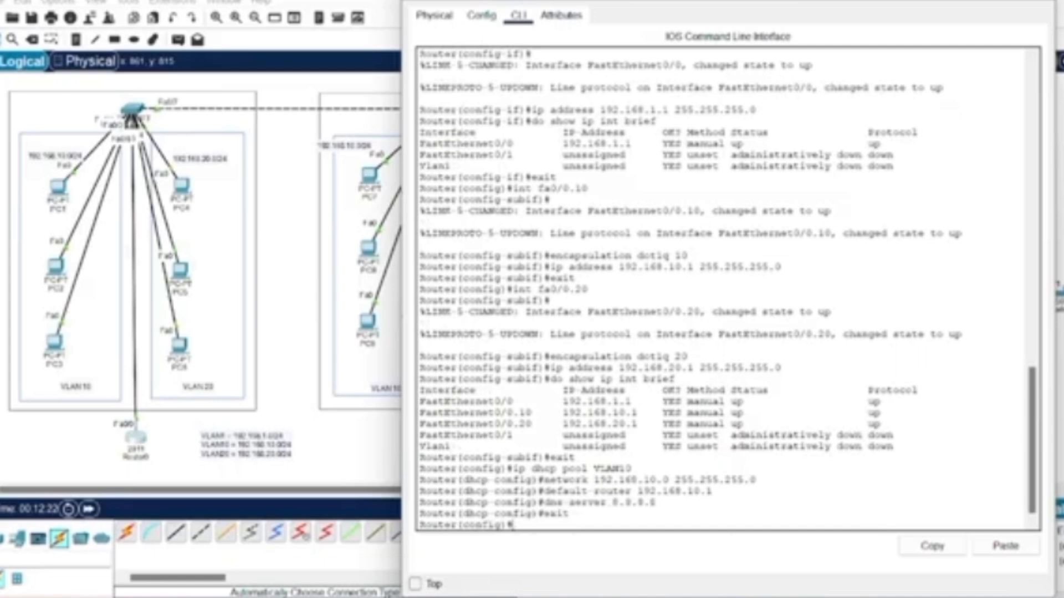
# - Create DHCP pool VLAN20 with network 192.168.20.0 255.255.255.0, default router 192.168.20.1 and DNS server 8.8.8.8, and exit it
pyautogui.write('ip dhcp pool VLAN20')
pyautogui.press('Return')
pyautogui.write('network 192.168.20.0 255.255.255.0')
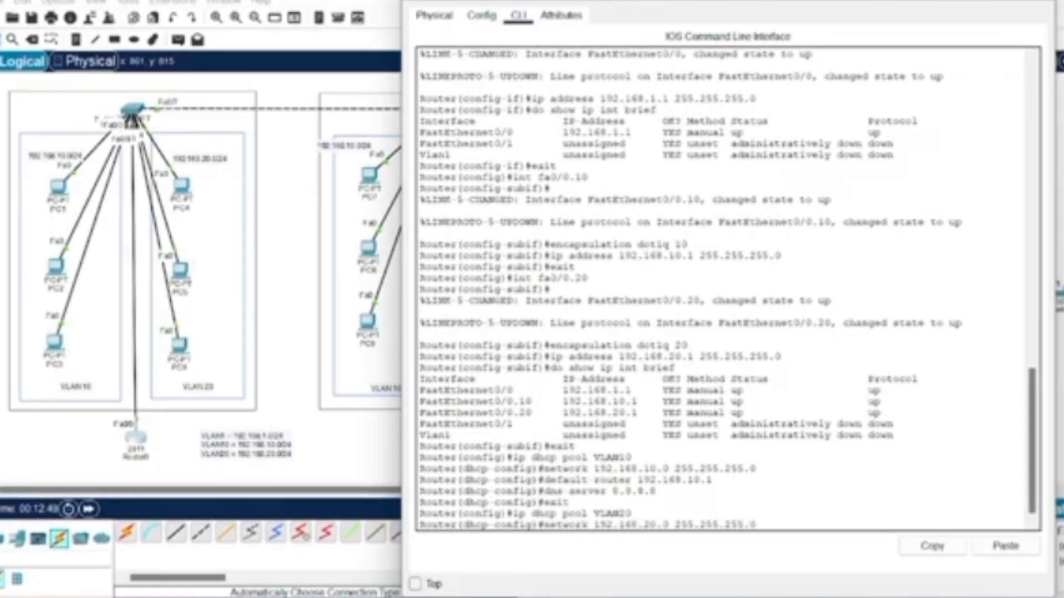
pyautogui.press('Return')
pyautogui.write('default ')
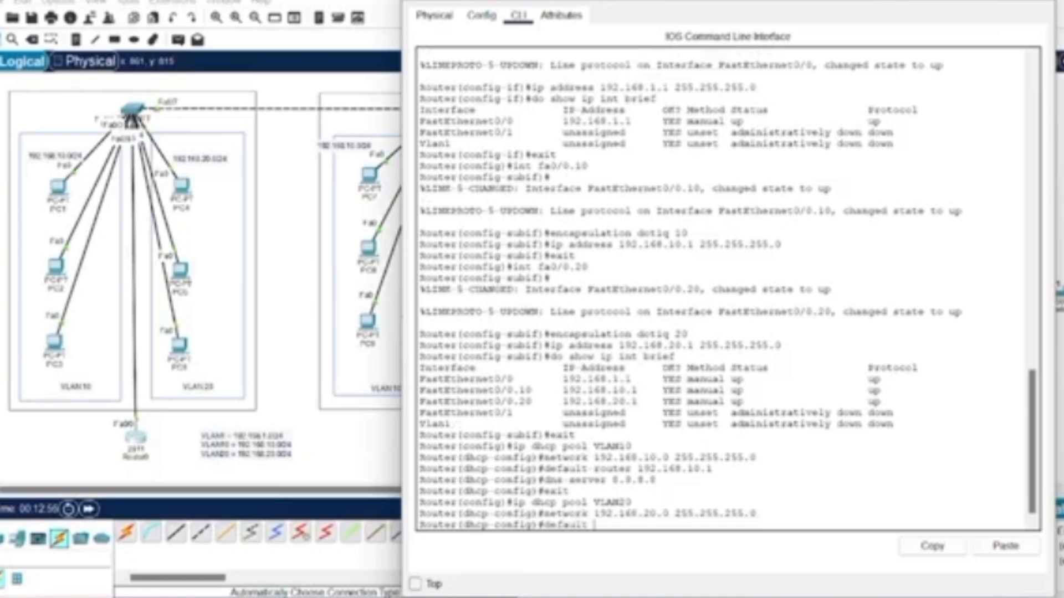
pyautogui.write('router 192.168.20.1')
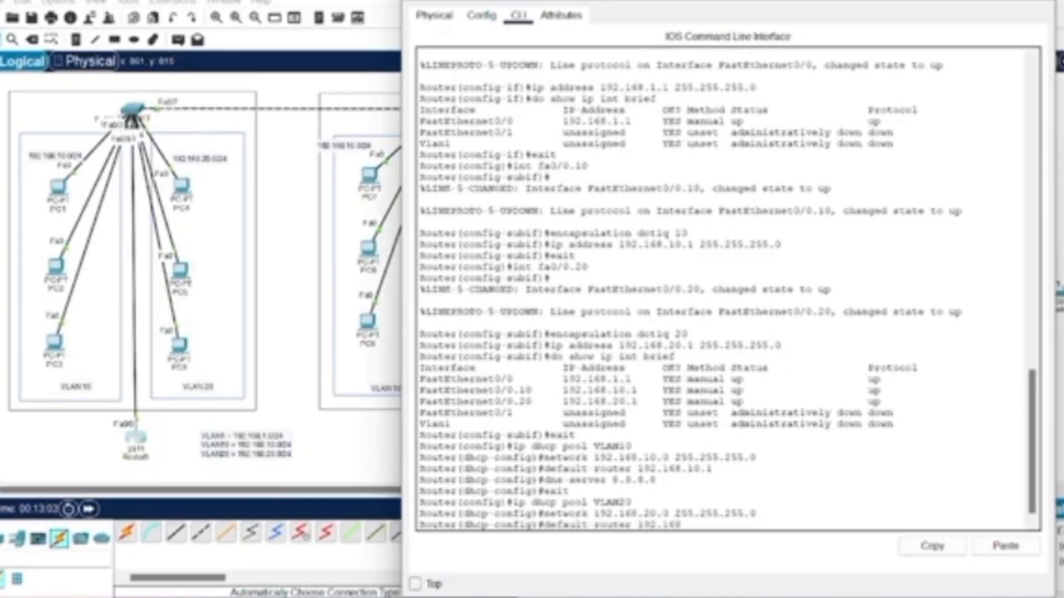
pyautogui.press('Return')
pyautogui.write('dns-server 8.8.8.8')
pyautogui.press('Return')
pyautogui.write('exit')
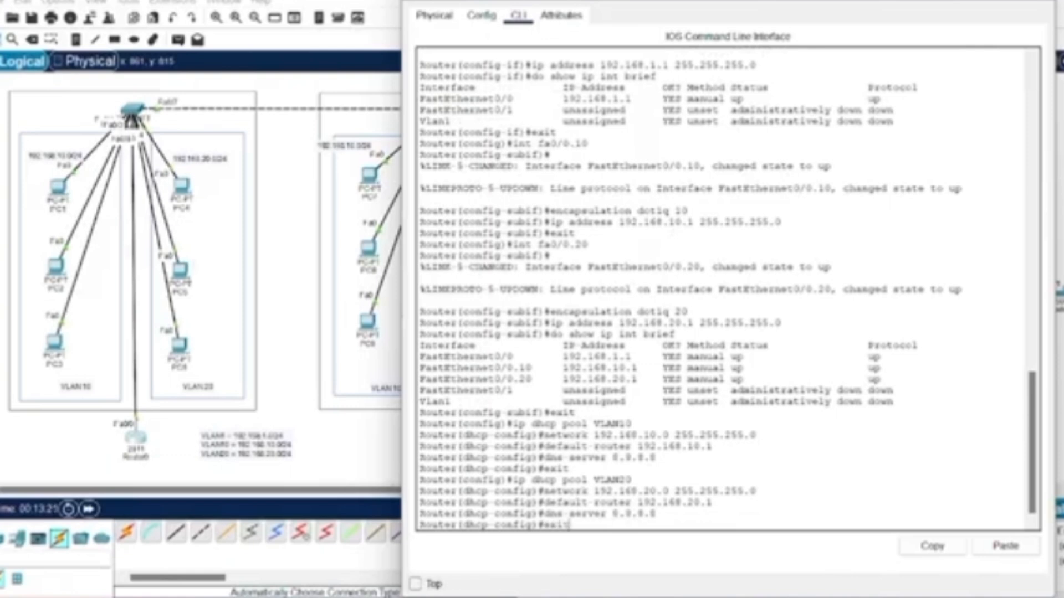
pyautogui.press('Return')
# - Create DHCP pool VLAN1 with network 192.168.1.0 255.255.255.0, default router 192.168.1.1 and DNS server 8.8.8.8, and exit it
pyautogui.write('ip dhcp pool VLAN1')
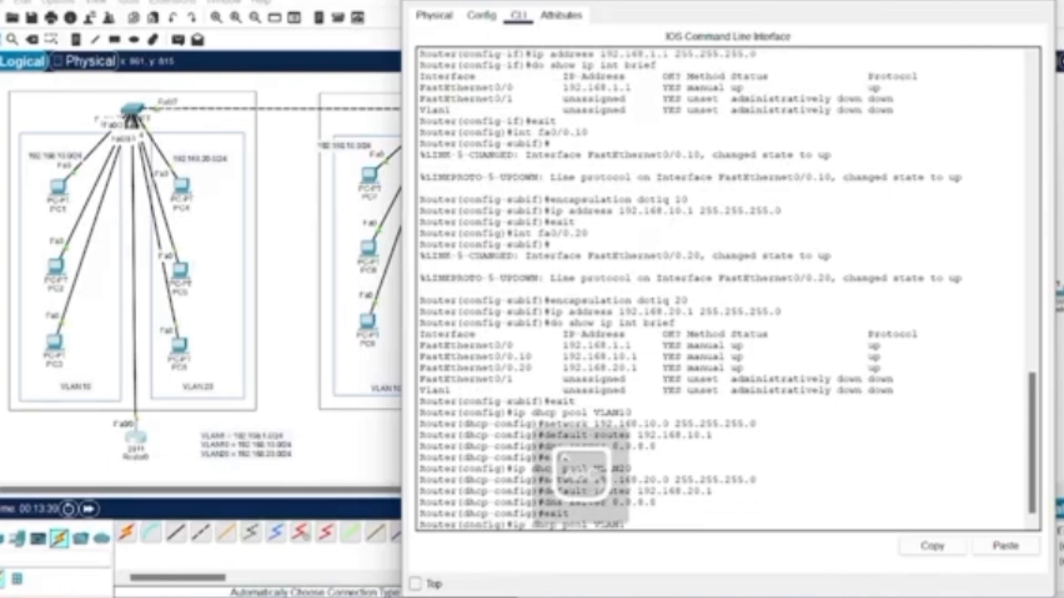
pyautogui.press('Return')
pyautogui.write('network 192')
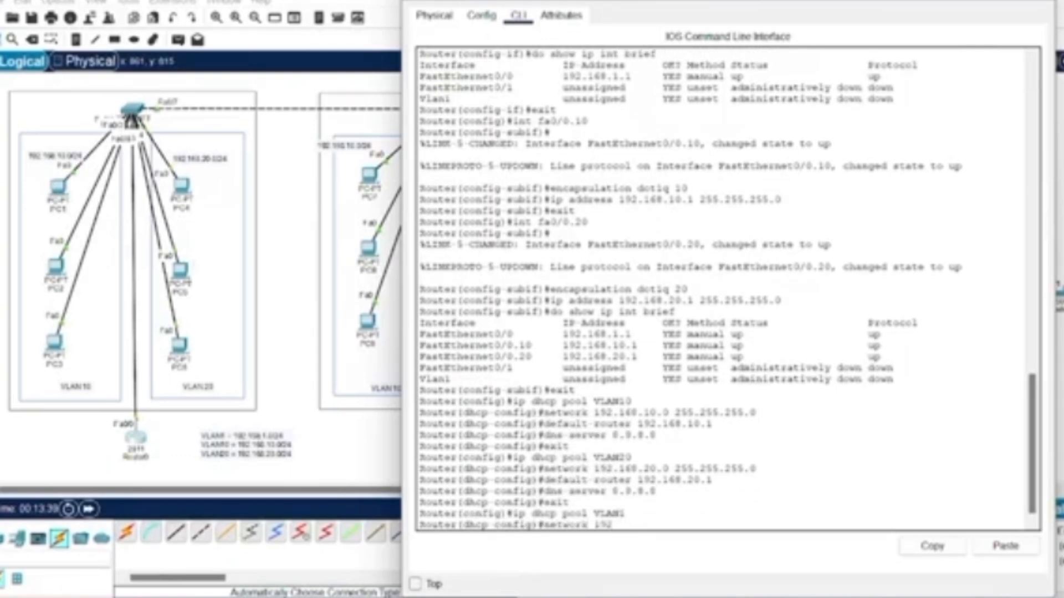
pyautogui.write('.168.1.0 255.255.255.0')
pyautogui.press('Return')
pyautogui.write('default router 192.168.1.1')
pyautogui.press('Return')
pyautogui.write('dns-ser')
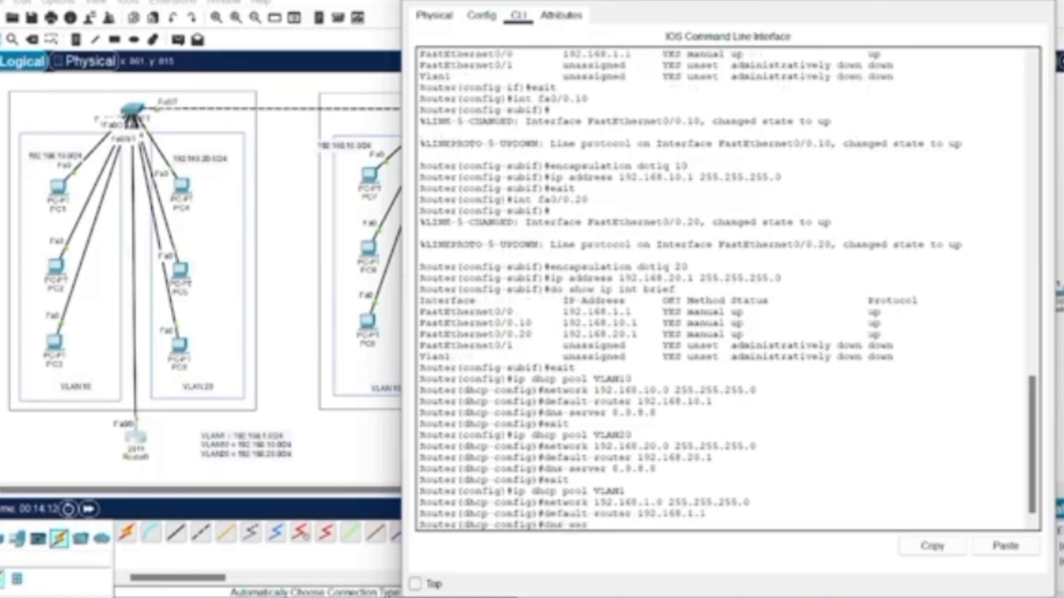
pyautogui.write('ver 8.8.8.8.')
pyautogui.press('Return')
pyautogui.write('exit')
pyautogui.press('Return')
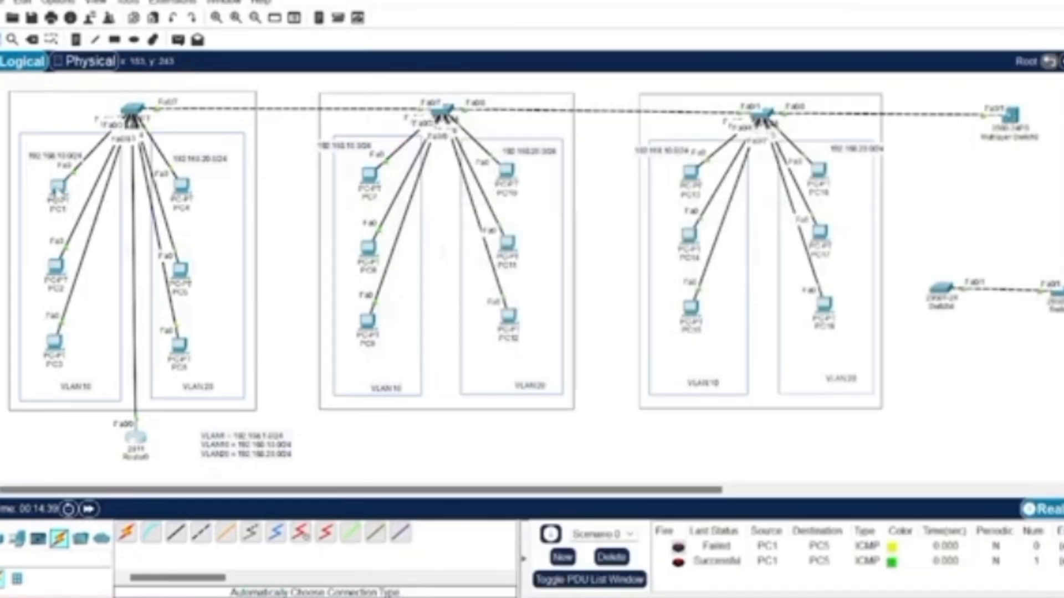
# - Open PC1's IP configuration and switch its IPv4 addressing from static to DHCP
pyautogui.click(58, 187)
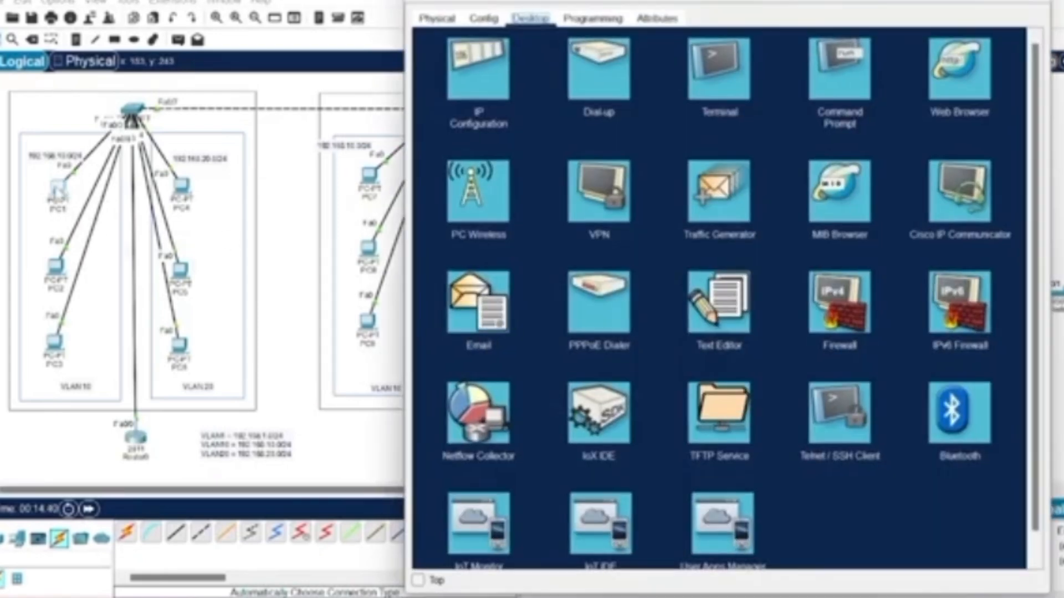
pyautogui.click(501, 83)
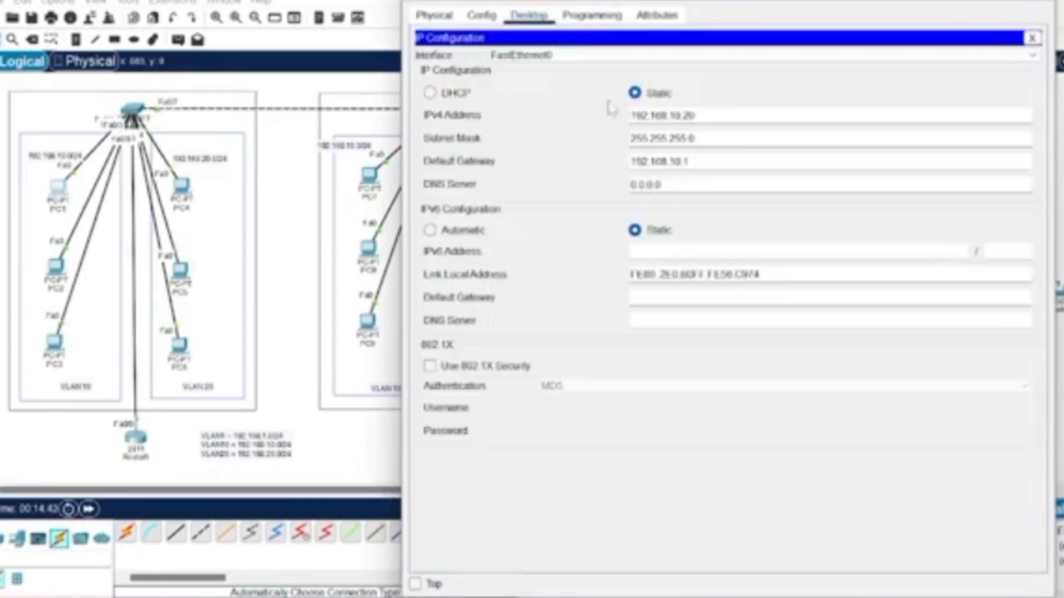
pyautogui.click(430, 93)
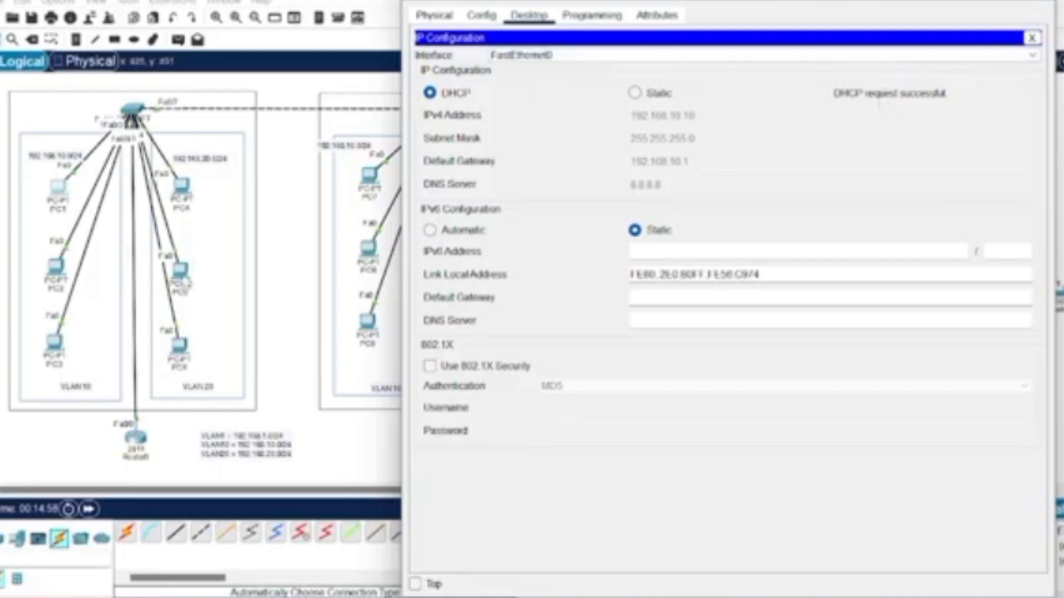
# - Open PC5's IP configuration, switch its IPv4 addressing to DHCP, and return to the topology
pyautogui.click(180, 270)
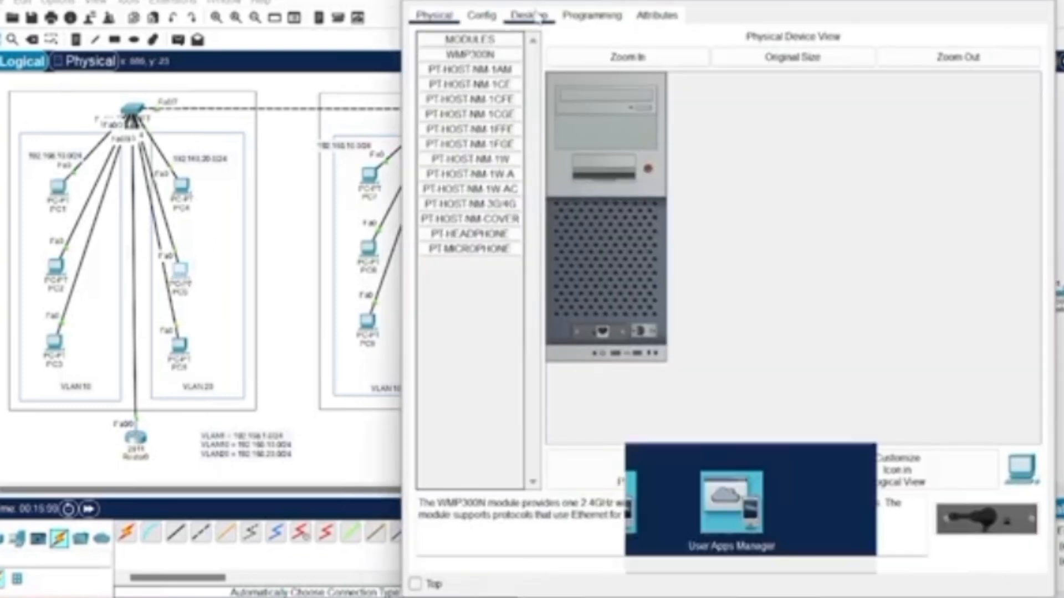
pyautogui.click(538, 16)
pyautogui.click(451, 74)
pyautogui.click(430, 93)
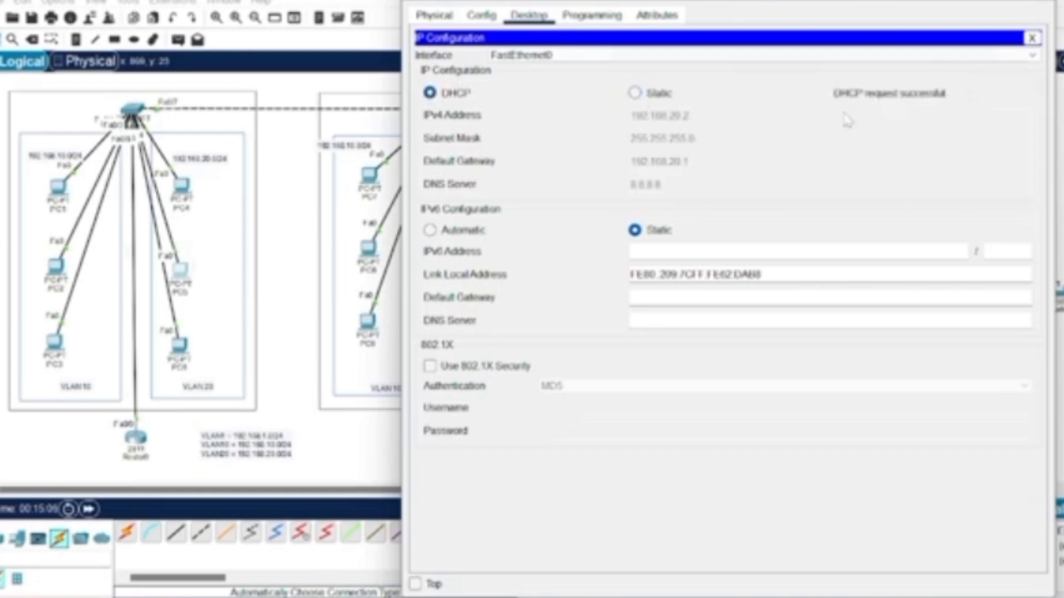
pyautogui.click(293, 198)
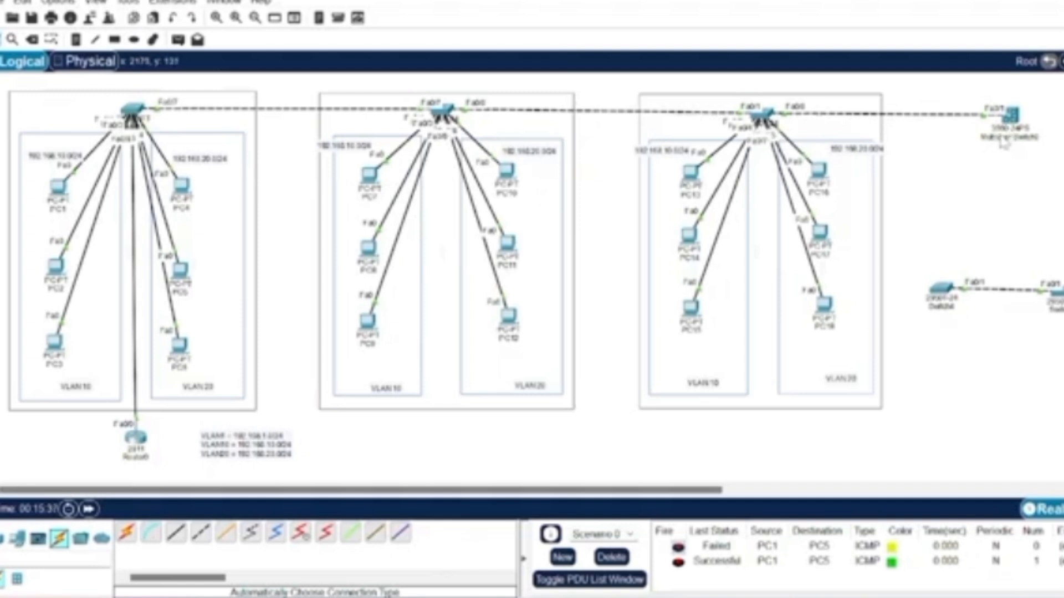
# - Delete the two spare switches, Switch4 and Switch5, below Multilayer Switch0
pyautogui.moveTo(1004, 145)
pyautogui.scroll(1, 1034, 172)
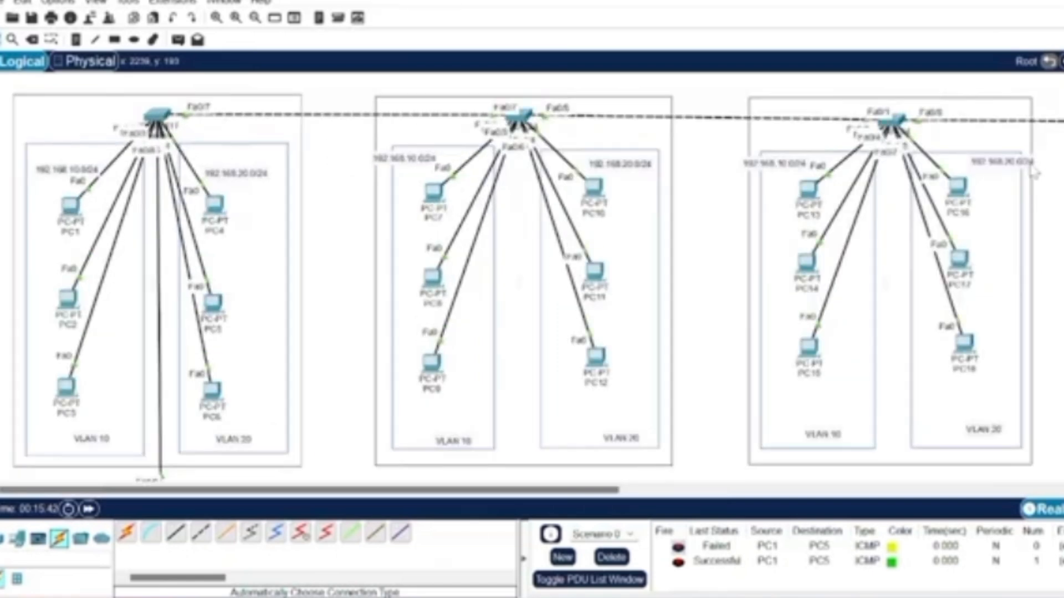
pyautogui.hscroll(5, 1034, 172)
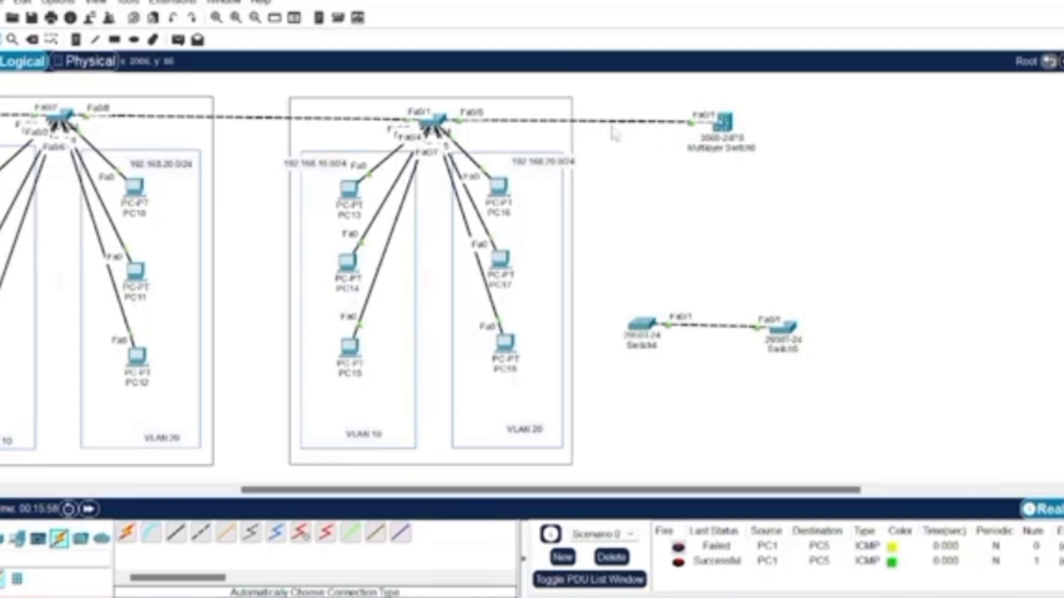
pyautogui.click(32, 40)
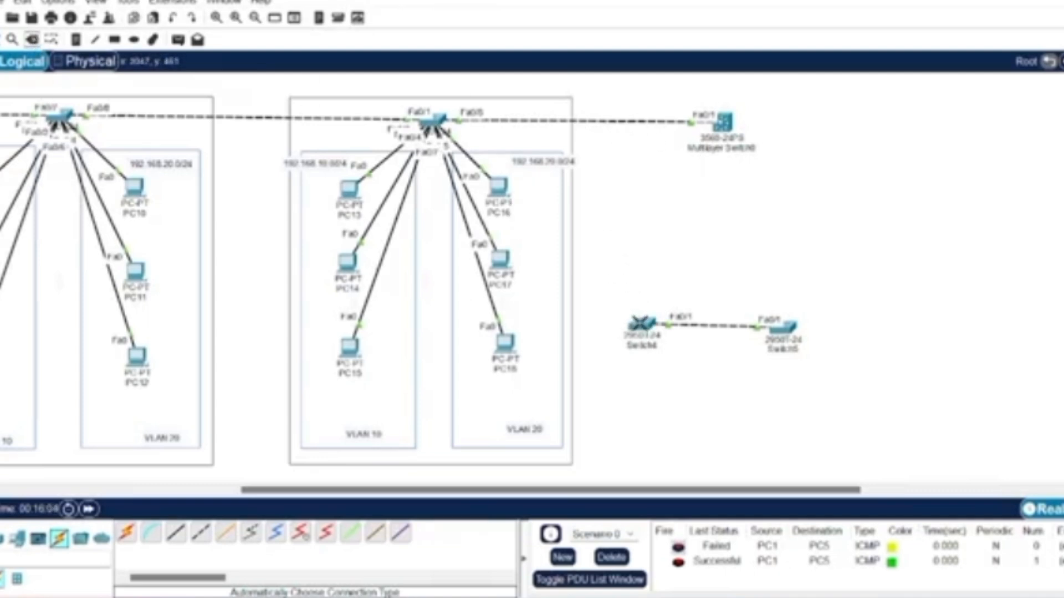
pyautogui.click(642, 326)
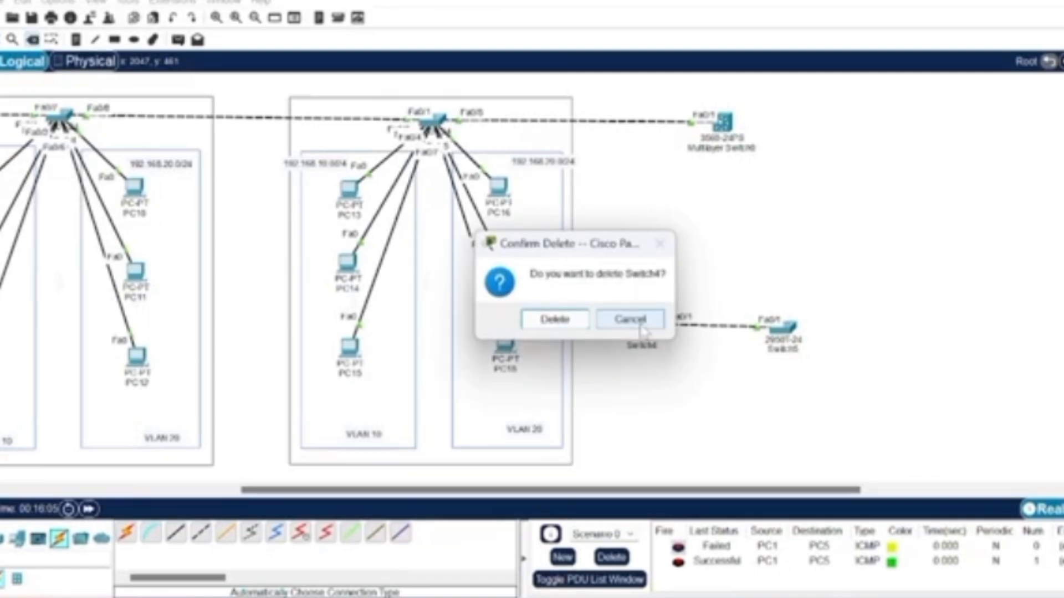
pyautogui.click(552, 321)
pyautogui.click(783, 331)
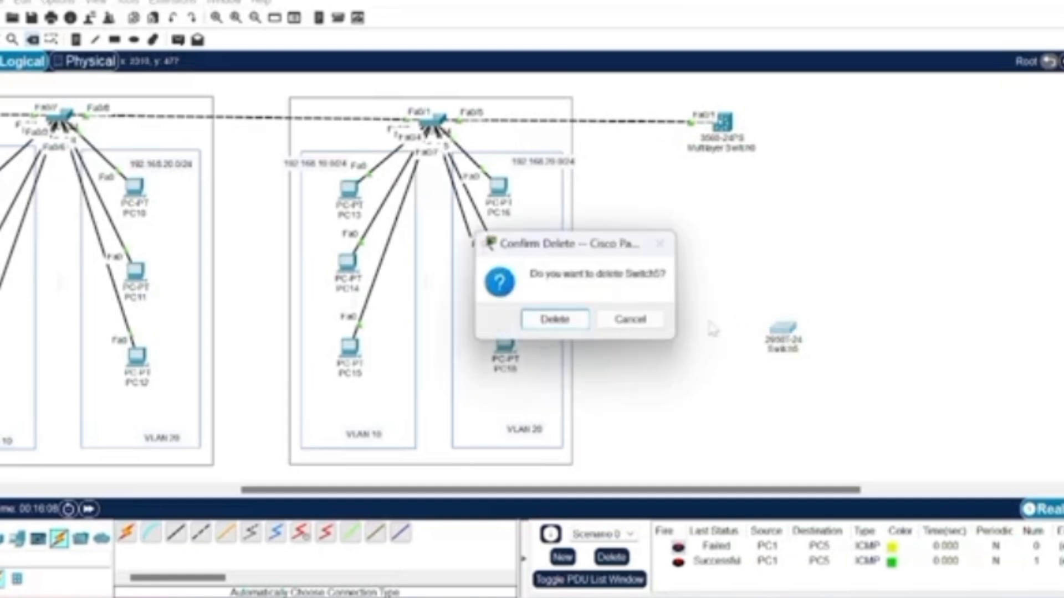
pyautogui.click(548, 320)
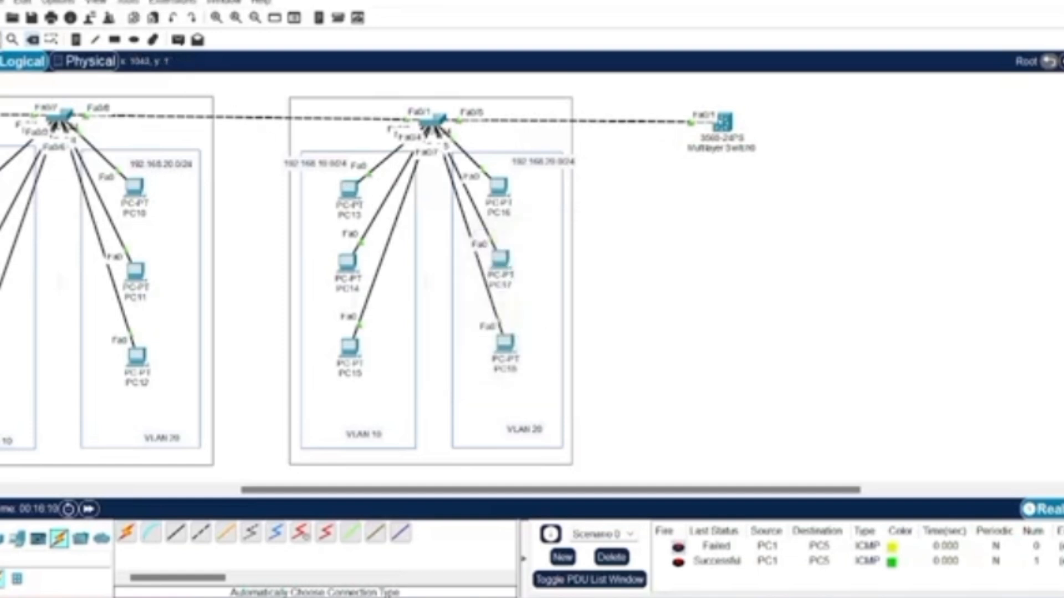
# - Clear the simple PDU tests in Scenario 0 and delete Router0 from the topology
pyautogui.click(615, 559)
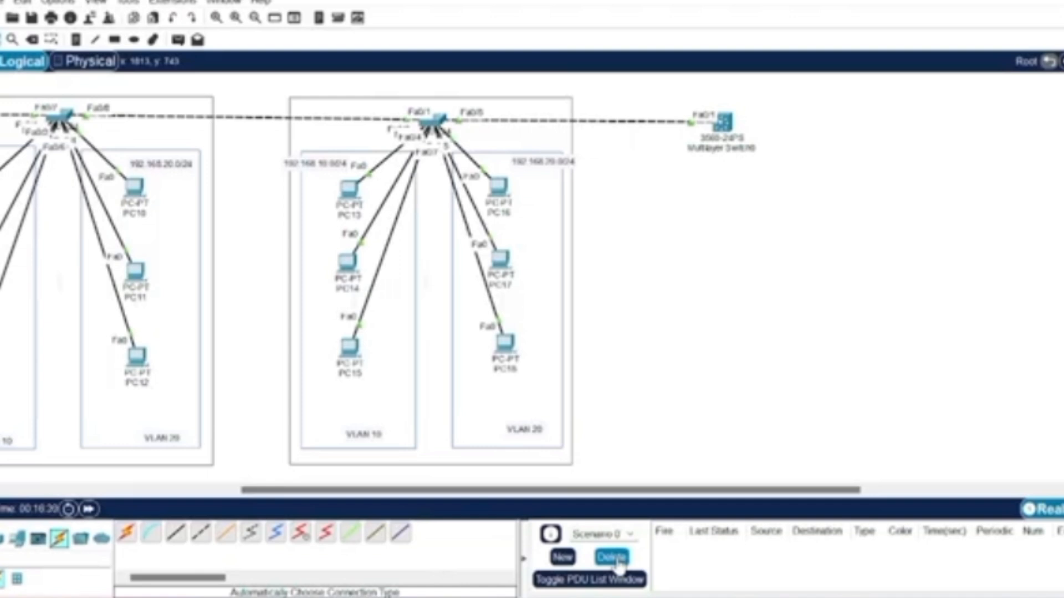
pyautogui.hscroll(-5, 422, 430)
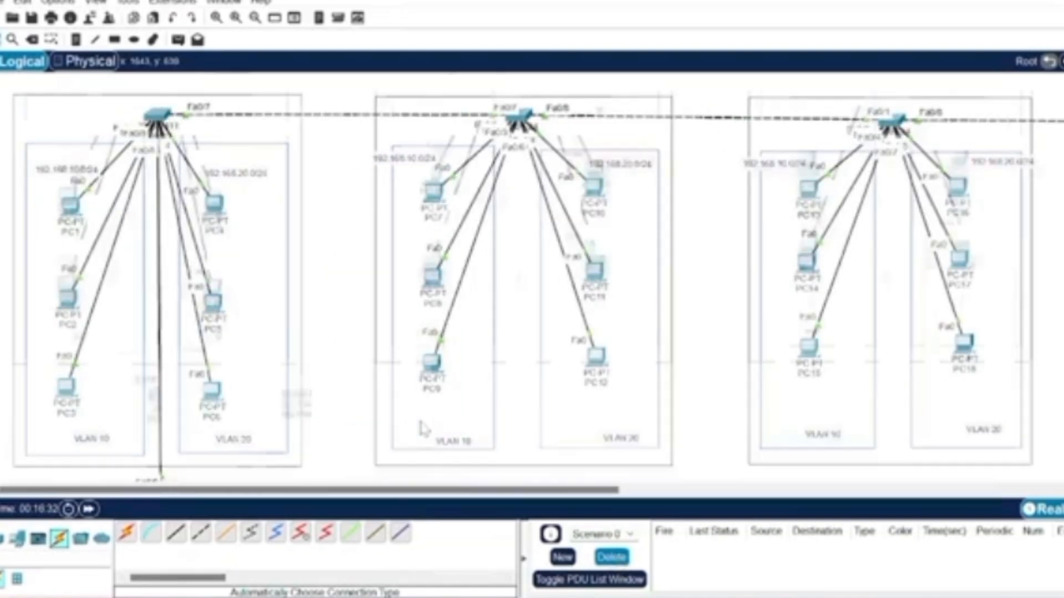
pyautogui.scroll(-5, 422, 431)
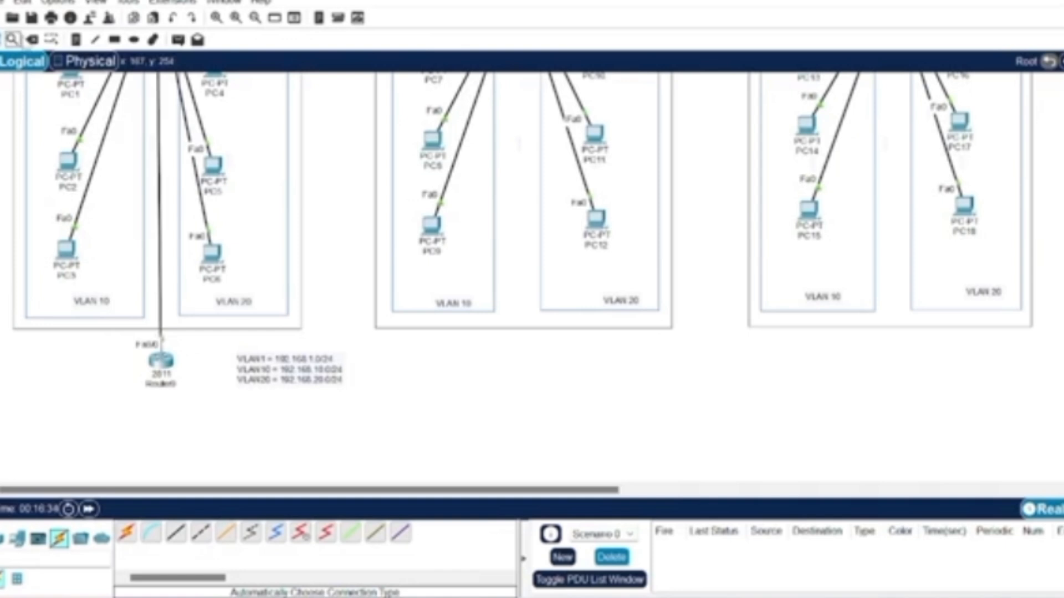
pyautogui.click(32, 39)
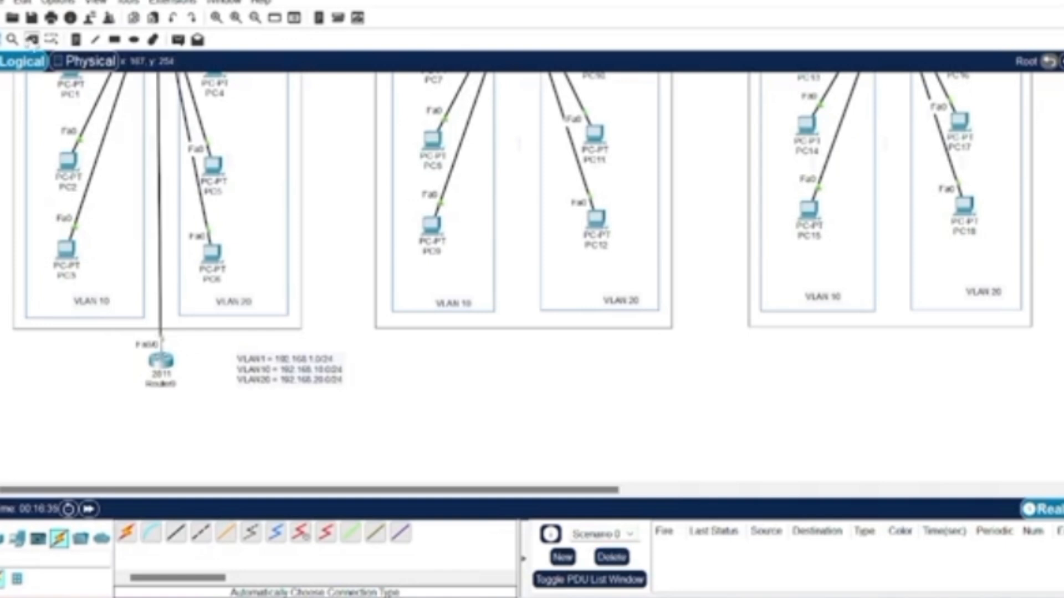
pyautogui.click(166, 362)
pyautogui.click(565, 315)
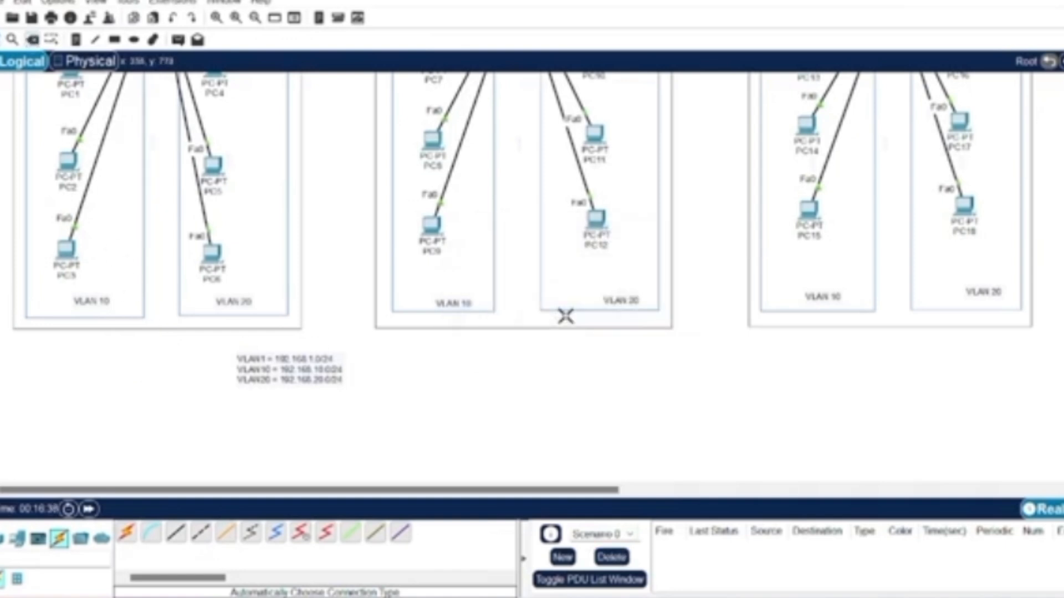
# - Move the note listing the VLAN subnets into the empty area below Multilayer Switch0
pyautogui.scroll(-1, 565, 316)
pyautogui.scroll(3, 565, 315)
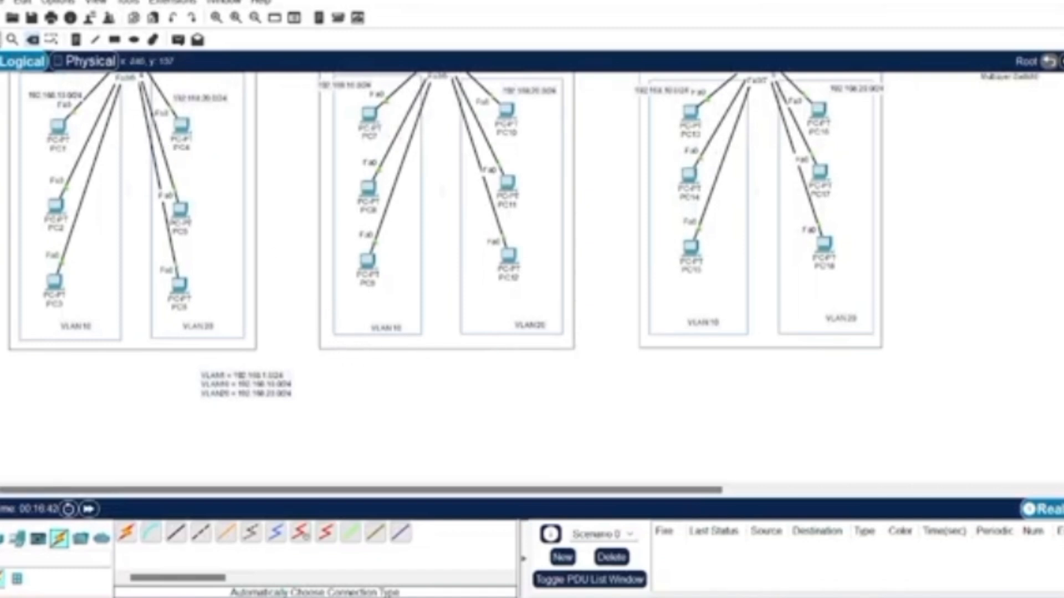
pyautogui.moveTo(242, 398); pyautogui.dragTo(968, 296)
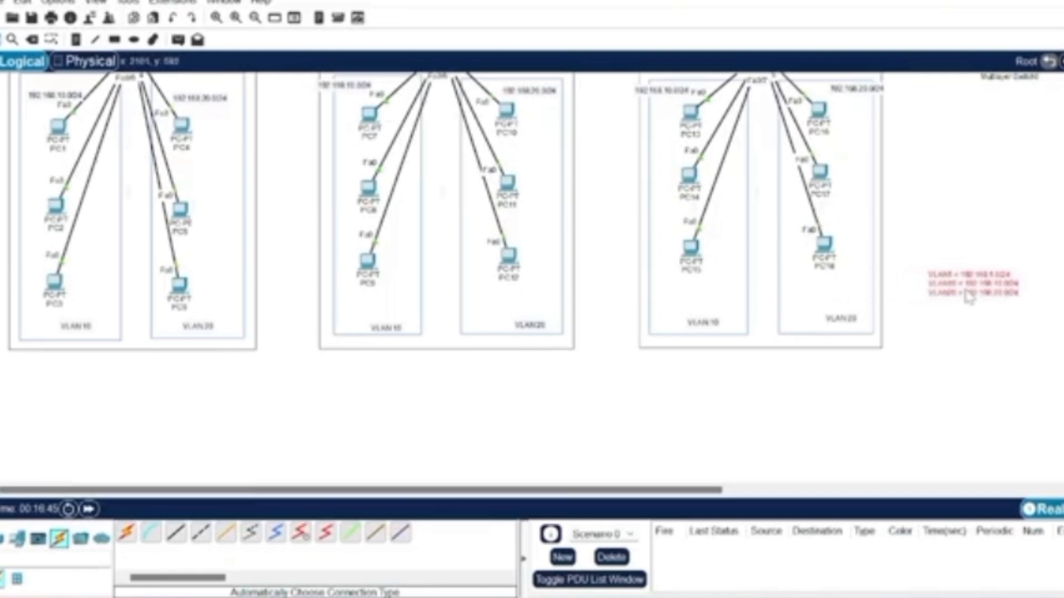
pyautogui.hscroll(4, 969, 296)
pyautogui.scroll(1, 969, 297)
pyautogui.moveTo(748, 352); pyautogui.dragTo(773, 312)
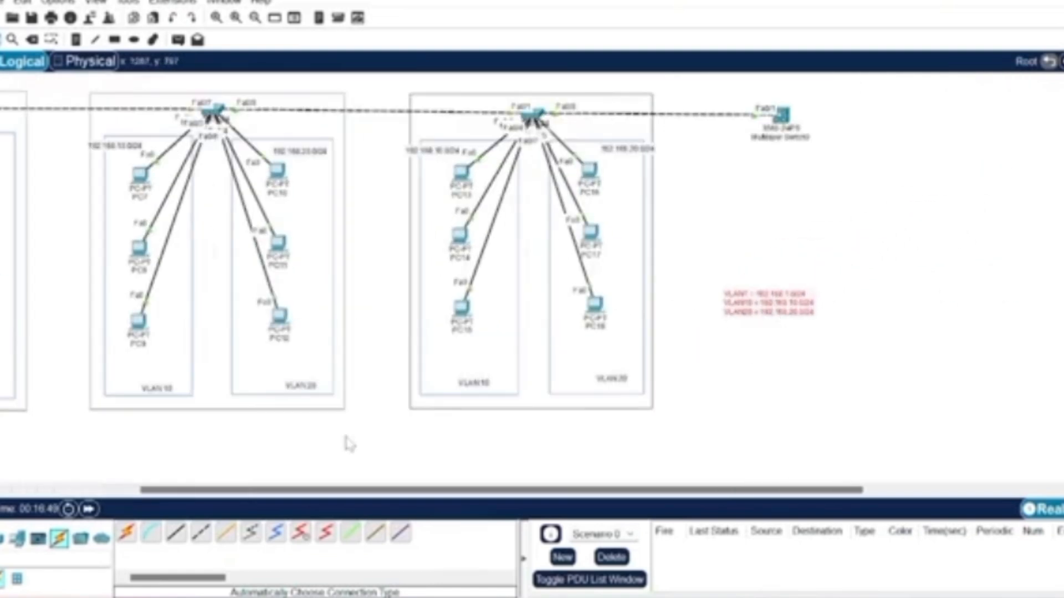
# - Place two new PCs side by side between Multilayer Switch0 and the VLAN subnet note
pyautogui.click(5, 538)
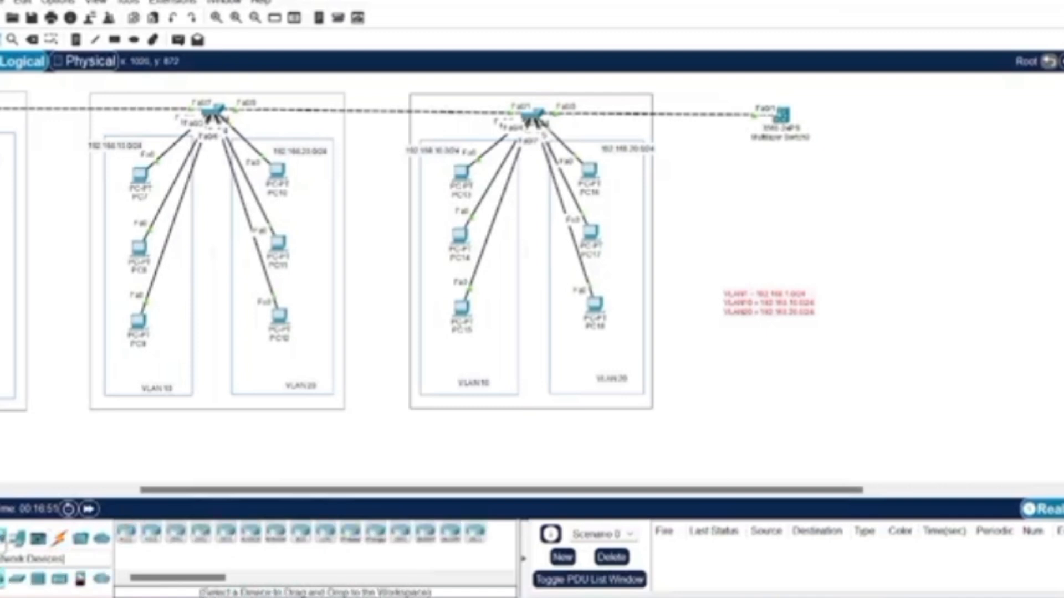
pyautogui.click(17, 537)
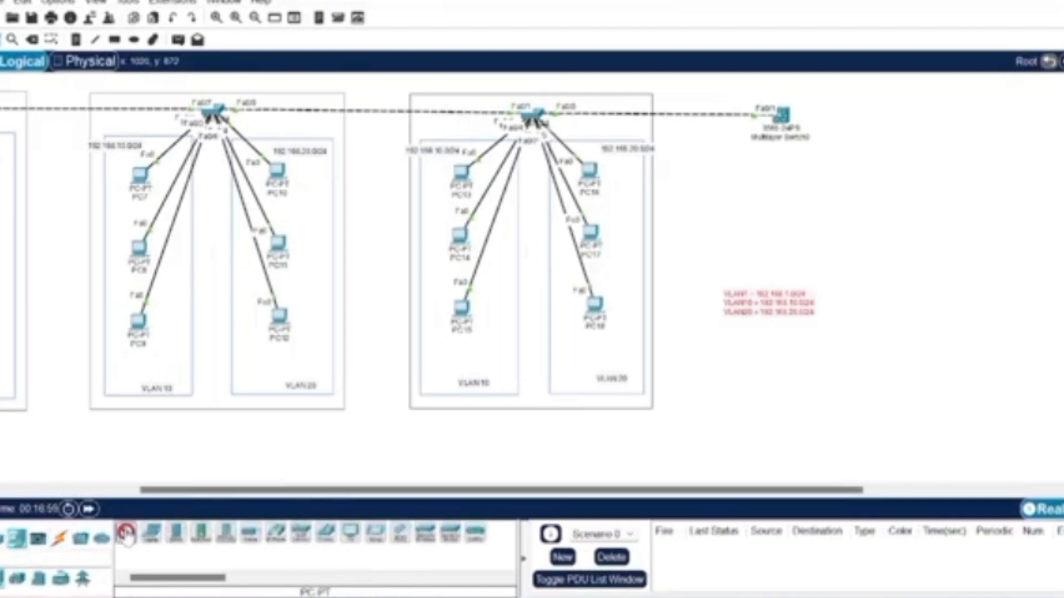
pyautogui.click(699, 202)
pyautogui.click(812, 191)
pyautogui.click(127, 534)
pyautogui.moveTo(698, 201); pyautogui.dragTo(737, 190)
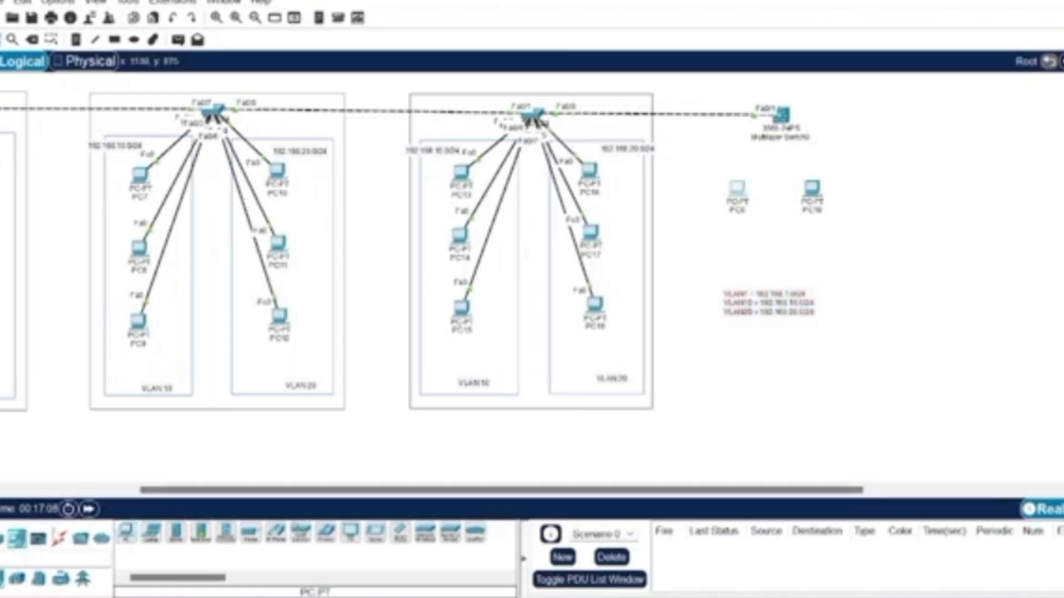
# - Cable both new PCs below Multilayer Switch0 to the switch using automatically chosen connections
pyautogui.click(59, 538)
pyautogui.click(126, 534)
pyautogui.click(737, 188)
pyautogui.click(782, 115)
pyautogui.click(126, 534)
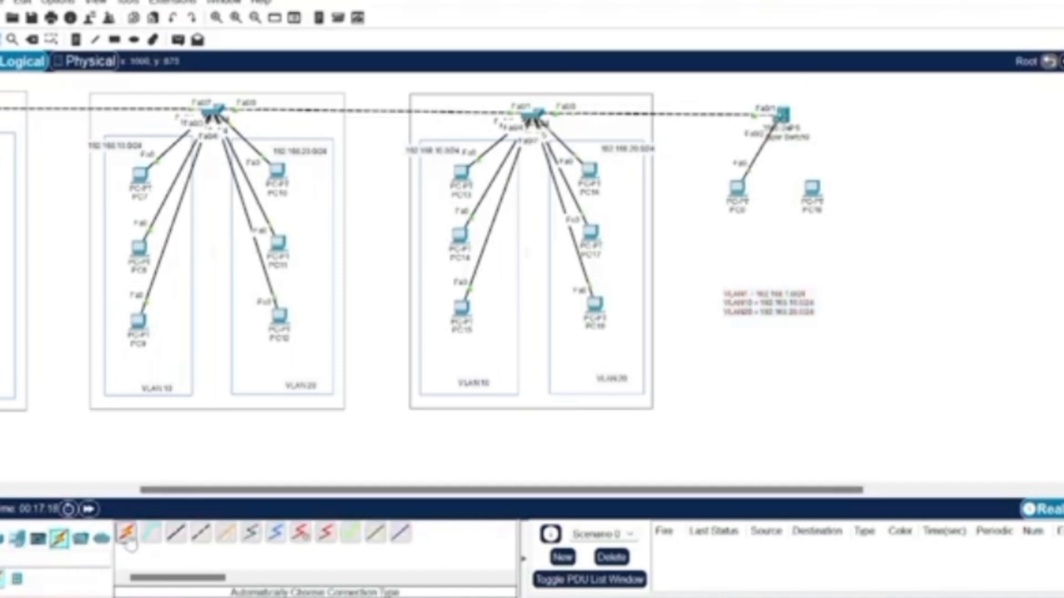
pyautogui.click(807, 190)
pyautogui.click(781, 115)
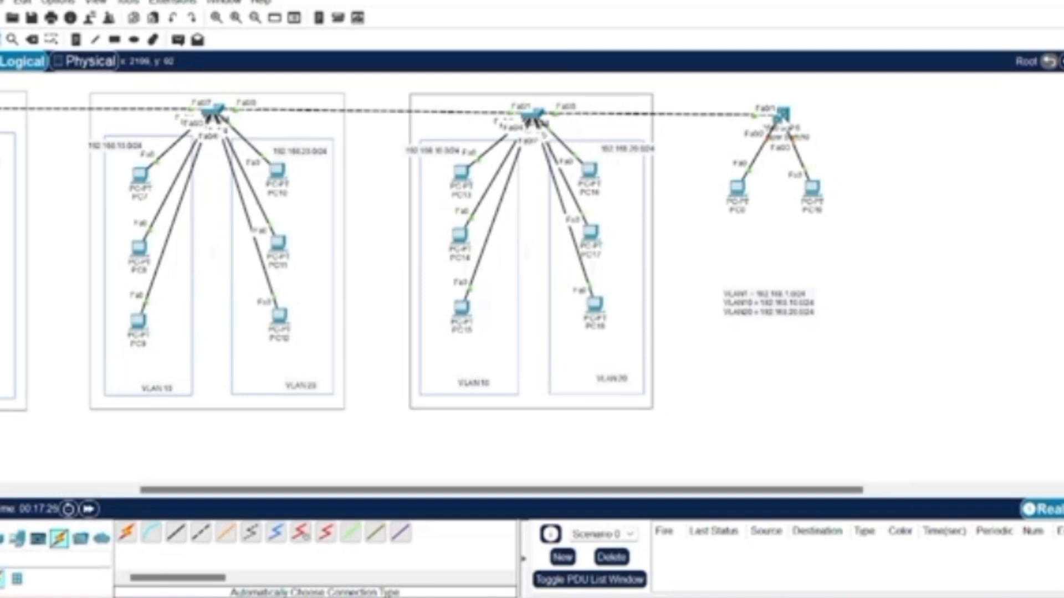
# - Give the new PC attached to Multilayer Switch0's Fa0/2 the static IPv4 address 192.168.10.1 with its default subnet mask
pyautogui.click(737, 188)
pyautogui.click(529, 14)
pyautogui.click(481, 66)
pyautogui.write('192.168.')
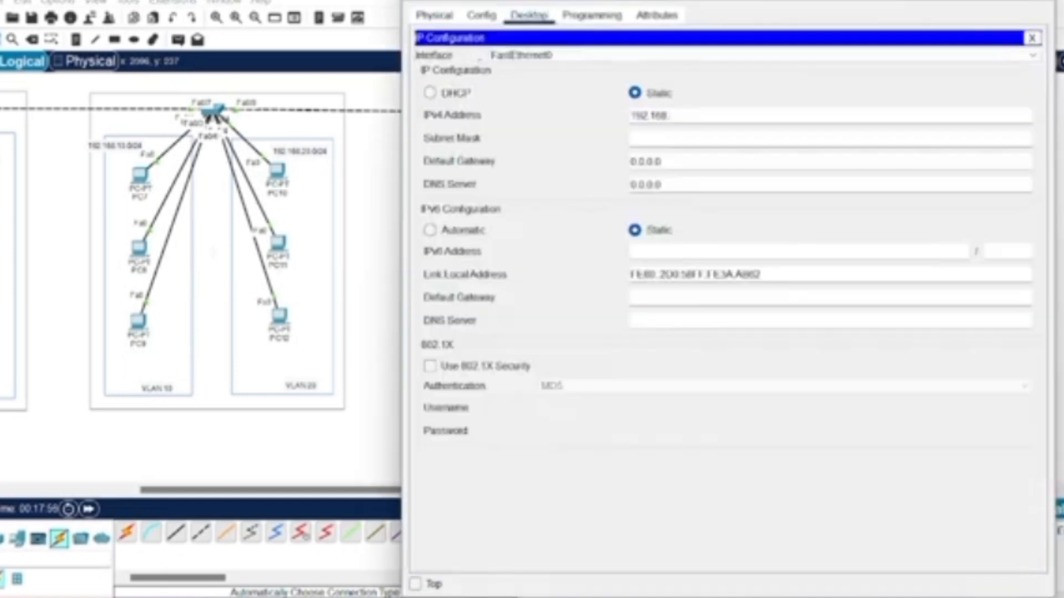
pyautogui.write('10.1')
pyautogui.press('Tab')
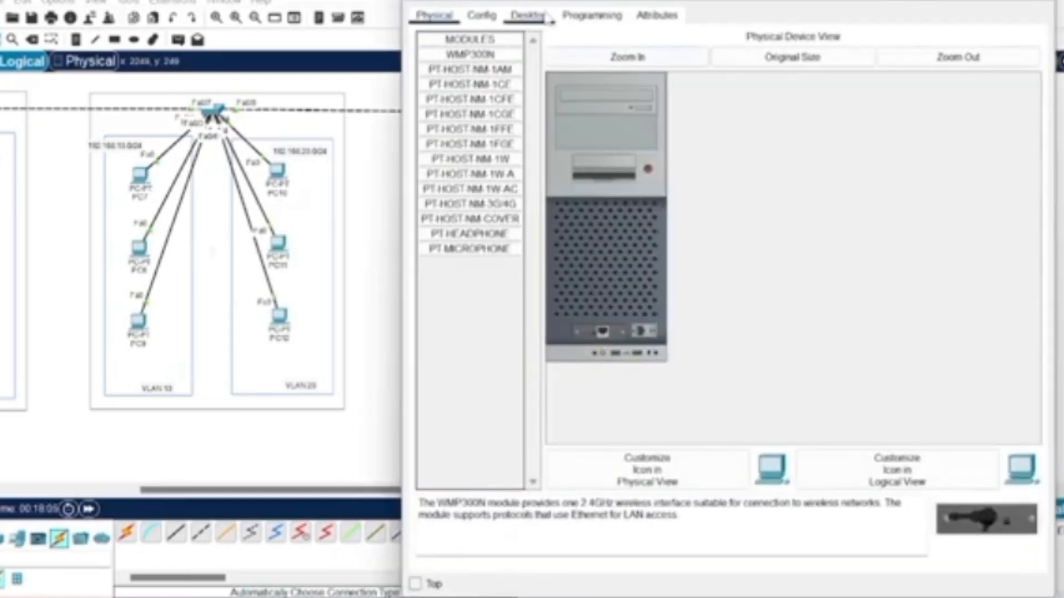
# - Give the new PC attached to Multilayer Switch0's Fa0/3 the static IPv4 address 192.168.20.1 with its default subnet mask
pyautogui.click(549, 18)
pyautogui.click(477, 75)
pyautogui.write('192.168')
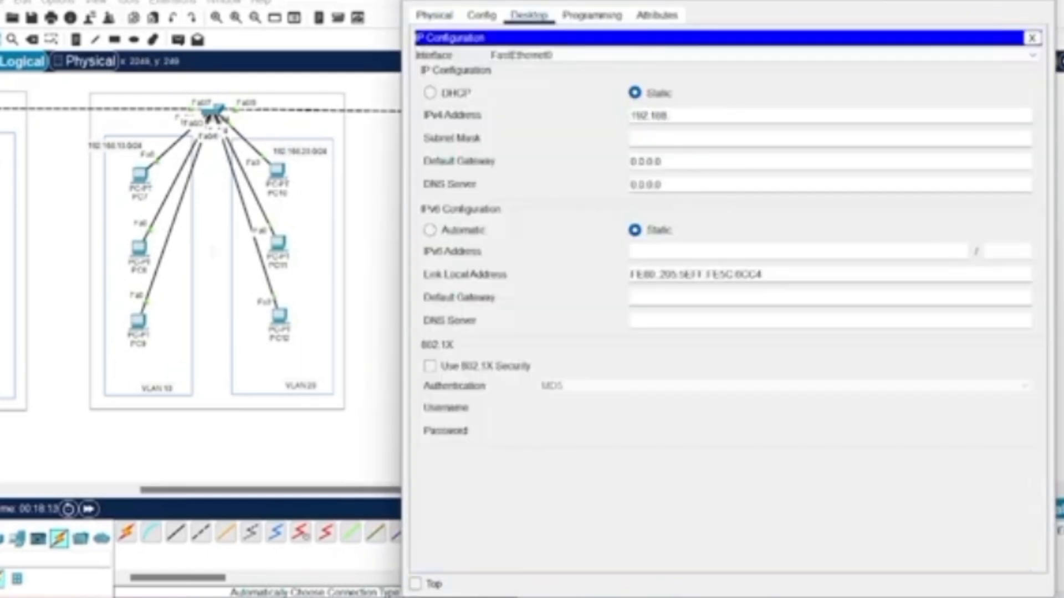
pyautogui.write('.20.1')
pyautogui.press('Tab')
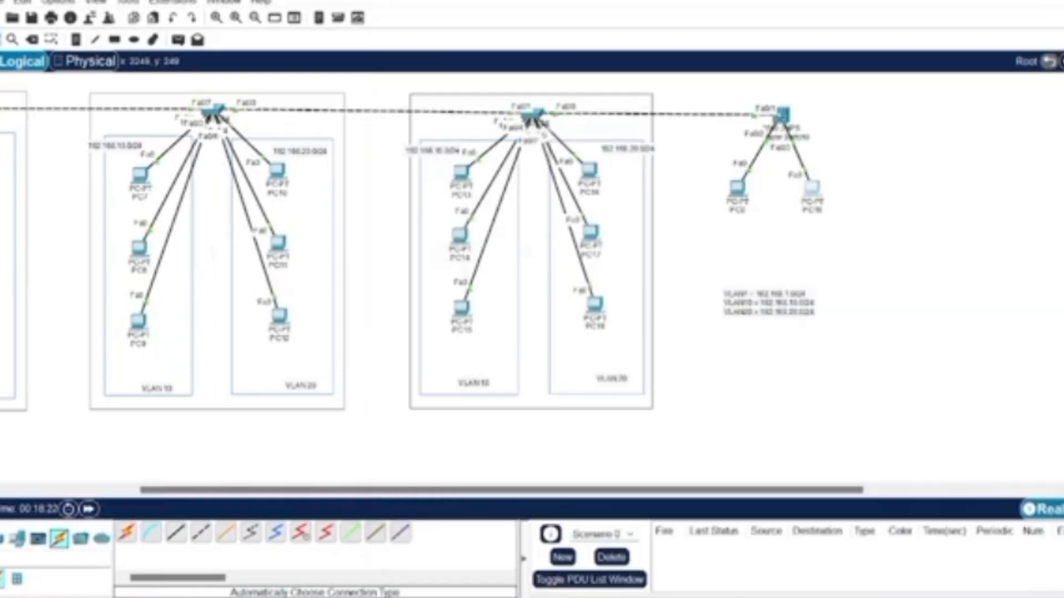
# - Open the command line of Multilayer Switch0 and enter global configuration mode
pyautogui.click(783, 120)
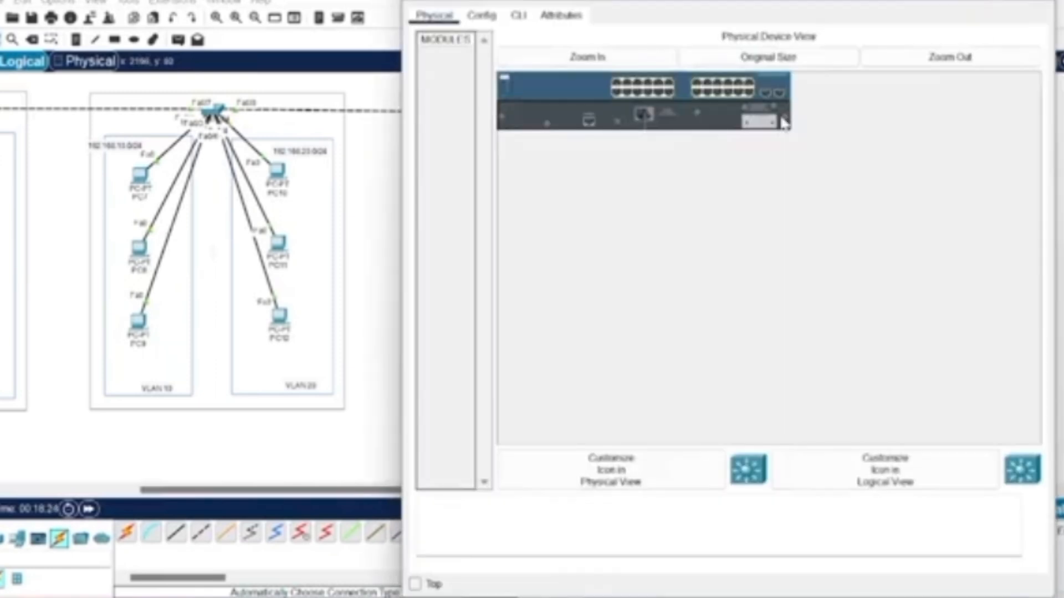
pyautogui.click(518, 15)
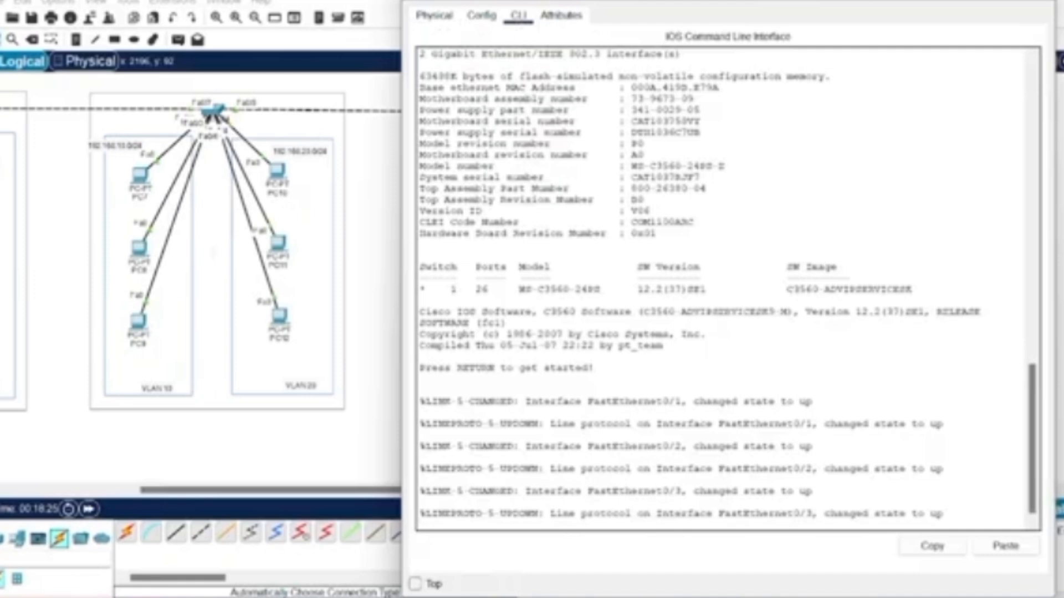
pyautogui.press('Return')
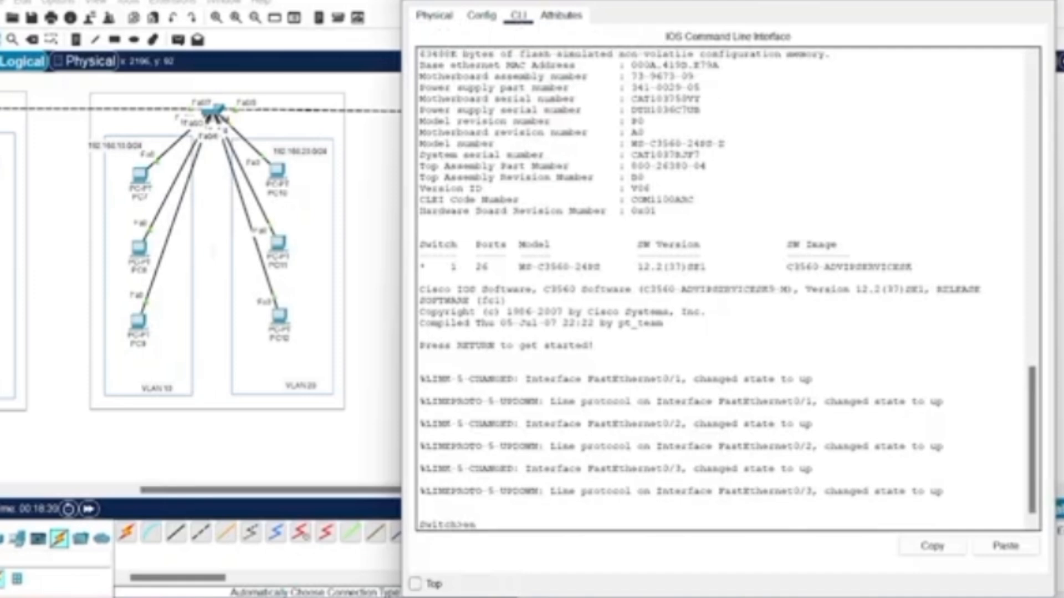
pyautogui.press('Return')
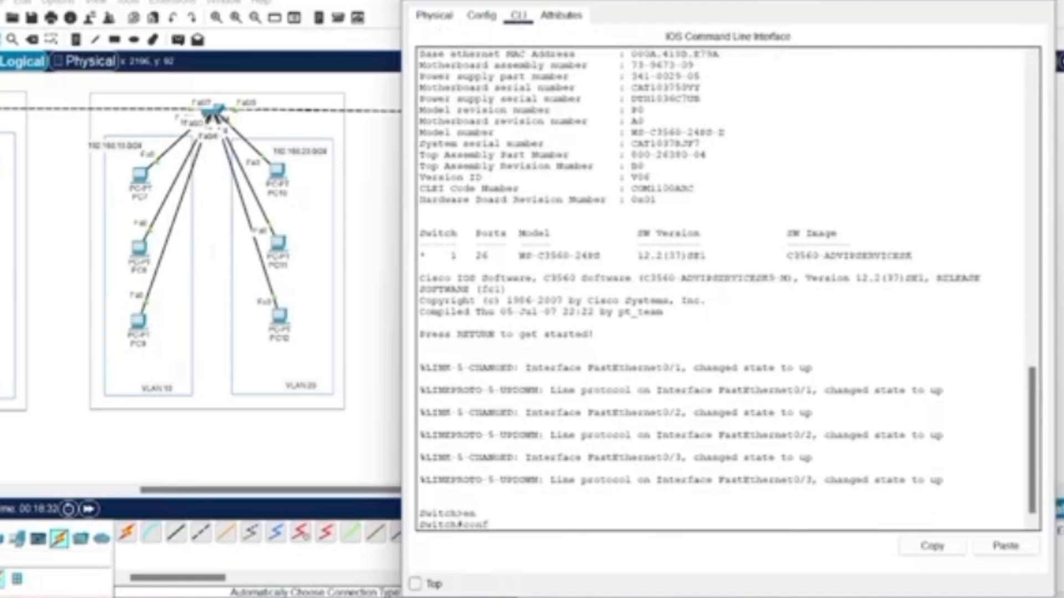
pyautogui.write('conf t')
pyautogui.press('Return')
# - Create VLAN 10 on Multilayer Switch0 and name it programing
pyautogui.moveTo(755, 2); pyautogui.dragTo(382, 125)
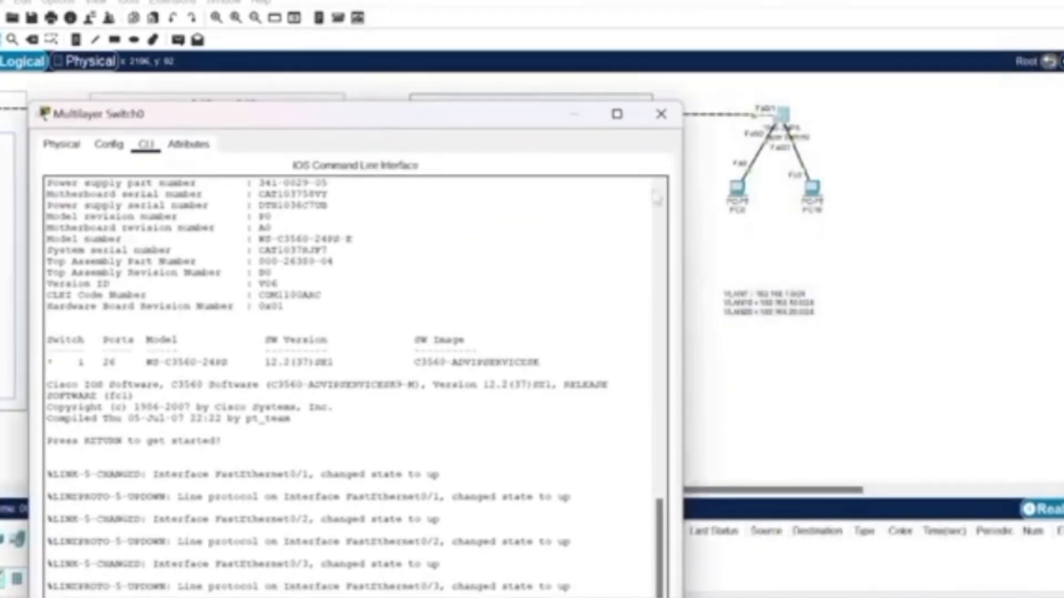
pyautogui.moveTo(737, 186)
pyautogui.mouseDown()
pyautogui.moveTo(753, 72)
pyautogui.moveTo(726, 63)
pyautogui.moveTo(740, 185)
pyautogui.mouseUp()
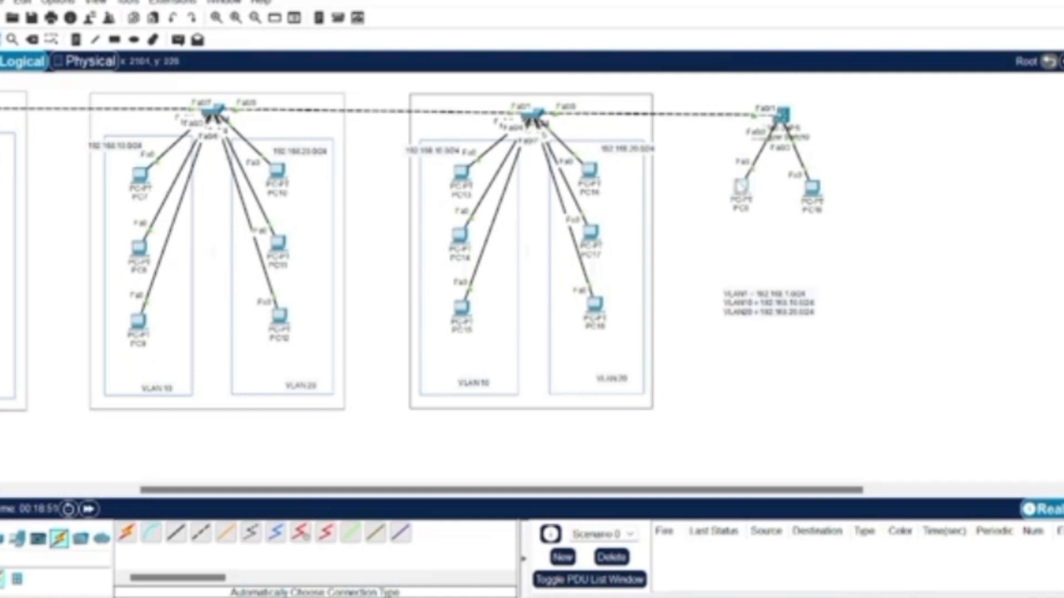
pyautogui.click(781, 114)
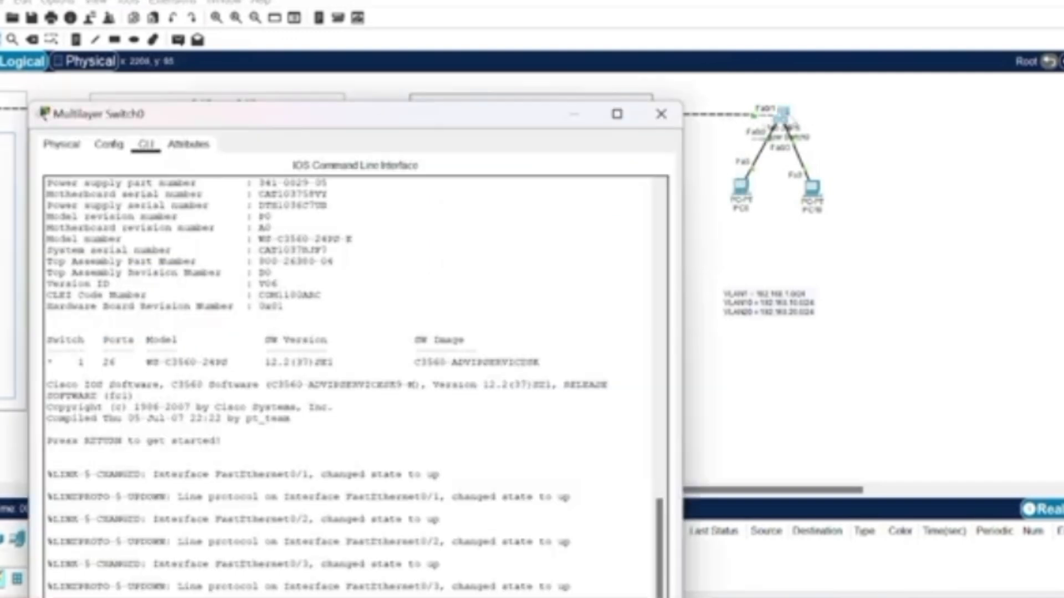
pyautogui.moveTo(408, 114); pyautogui.dragTo(642, 43)
pyautogui.write('vlan 10')
pyautogui.press('Return')
pyautogui.write('name programing')
pyautogui.press('Return')
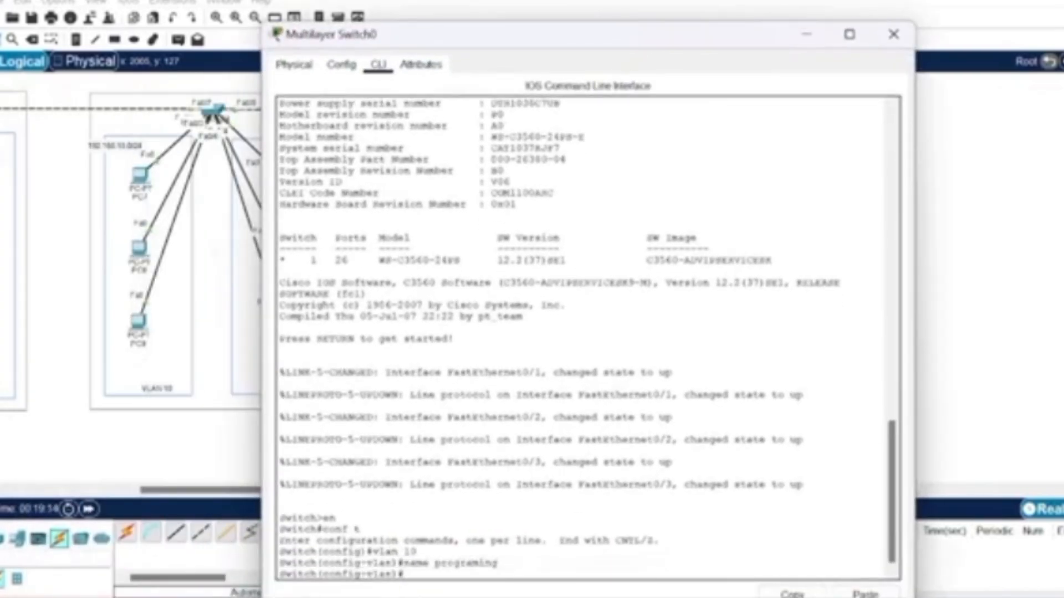
# - Create VLAN 20 on Multilayer Switch0, name it marketing, and return to global configuration mode
pyautogui.write('exit')
pyautogui.press('Return')
pyautogui.write('vlan 20')
pyautogui.press('Return')
pyautogui.write('name marketin')
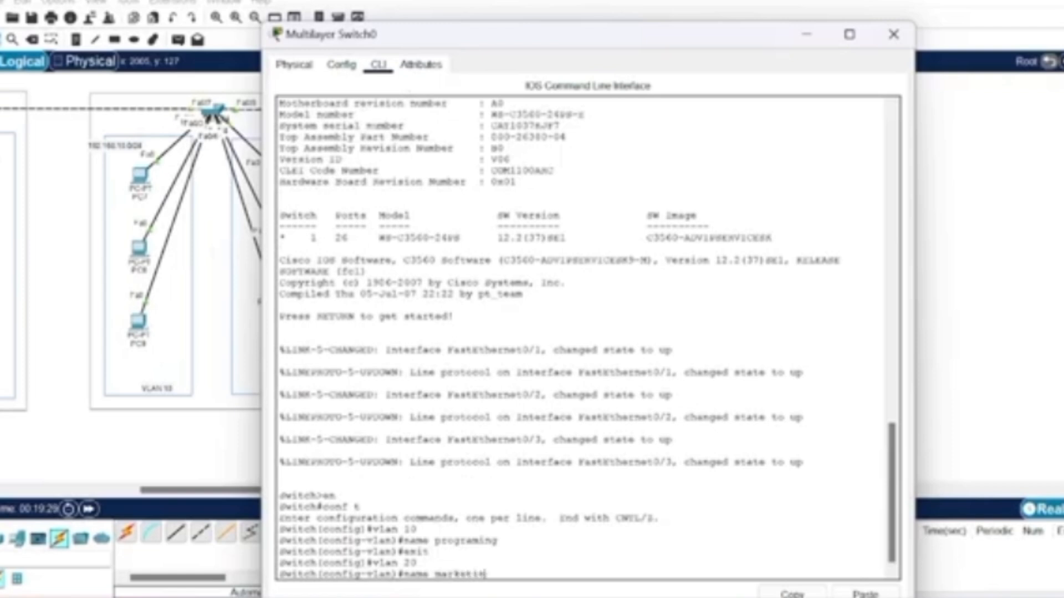
pyautogui.write('g')
pyautogui.press('Return')
pyautogui.write('exit')
pyautogui.press('Return')
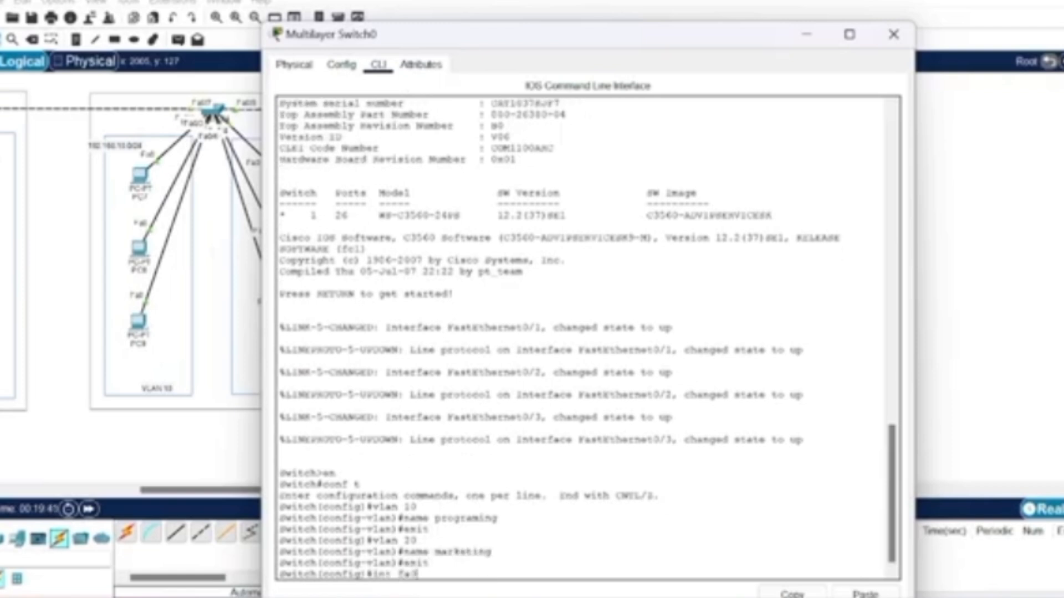
# - Configure interface fa0/2 on Multilayer Switch0 as an access port in VLAN 10
pyautogui.write('int fa0/2')
pyautogui.press('Return')
pyautogui.write('switchport mode access')
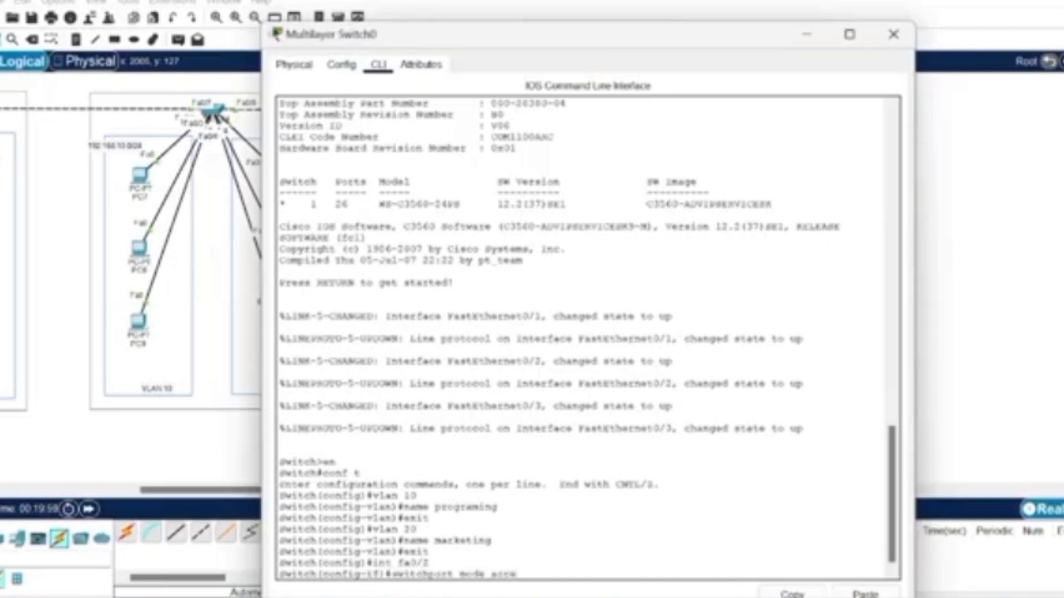
pyautogui.press('Return')
pyautogui.write('switchport access vlan 10')
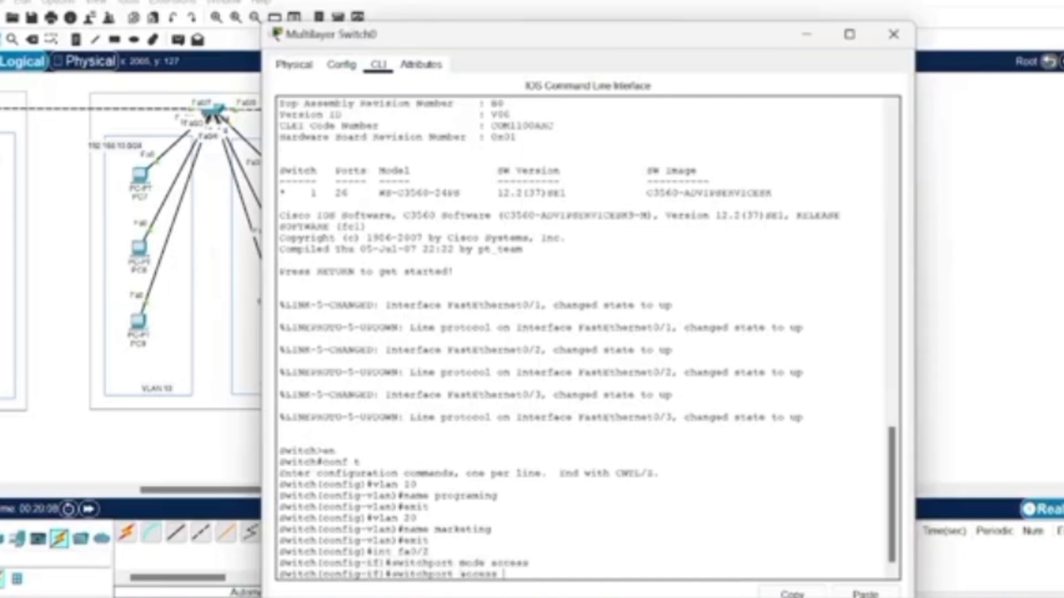
pyautogui.press('Return')
# - Configure interface fa0/3 on Multilayer Switch0 as an access port in VLAN 20
pyautogui.write('int fa0/3')
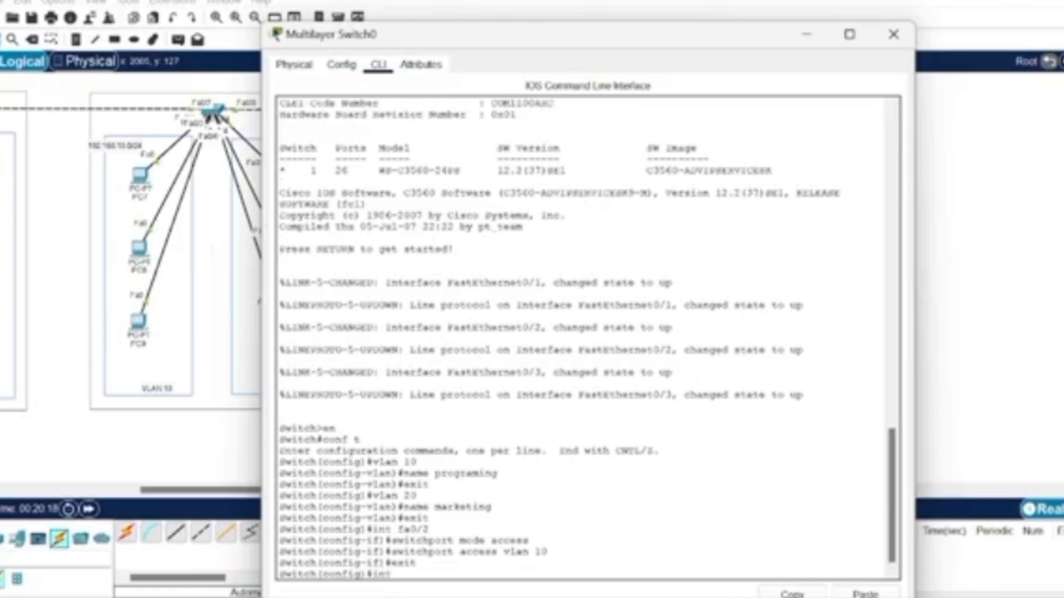
pyautogui.press('Return')
pyautogui.write('switchport mode access')
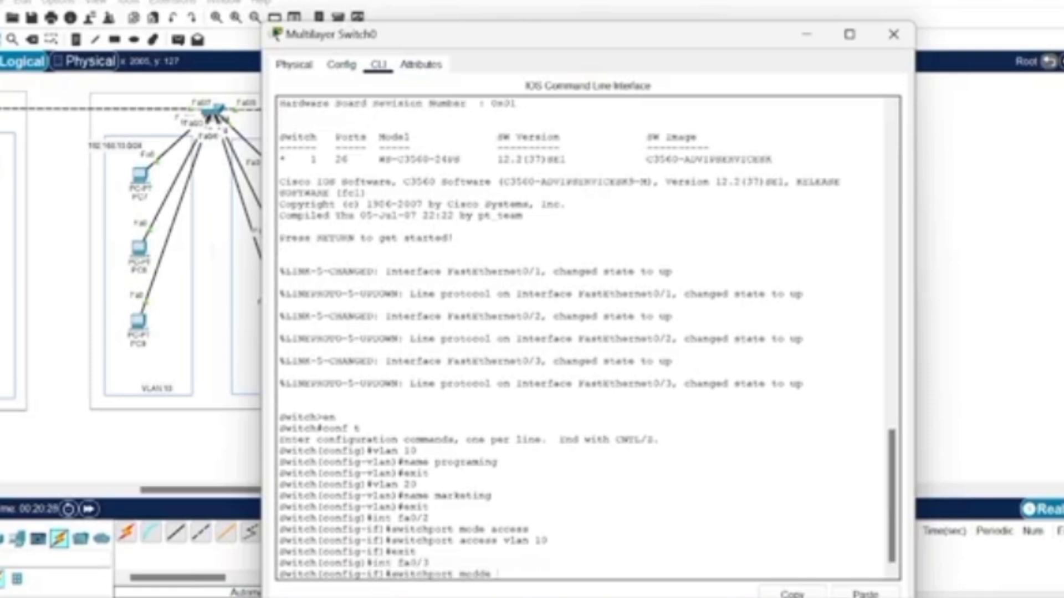
pyautogui.press('Return')
pyautogui.write('switchport access vlan 20')
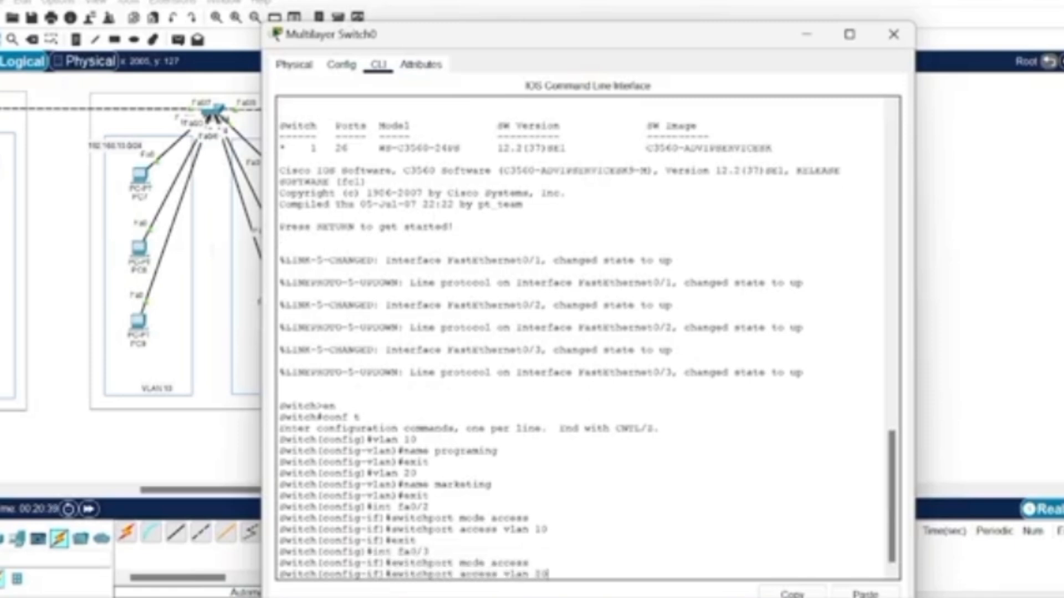
pyautogui.press('Return')
pyautogui.write('exit')
pyautogui.press('Return')
# - Display the brief VLAN table on Multilayer Switch0 and check the ports assigned to VLANs 10 and 20
pyautogui.write('do ')
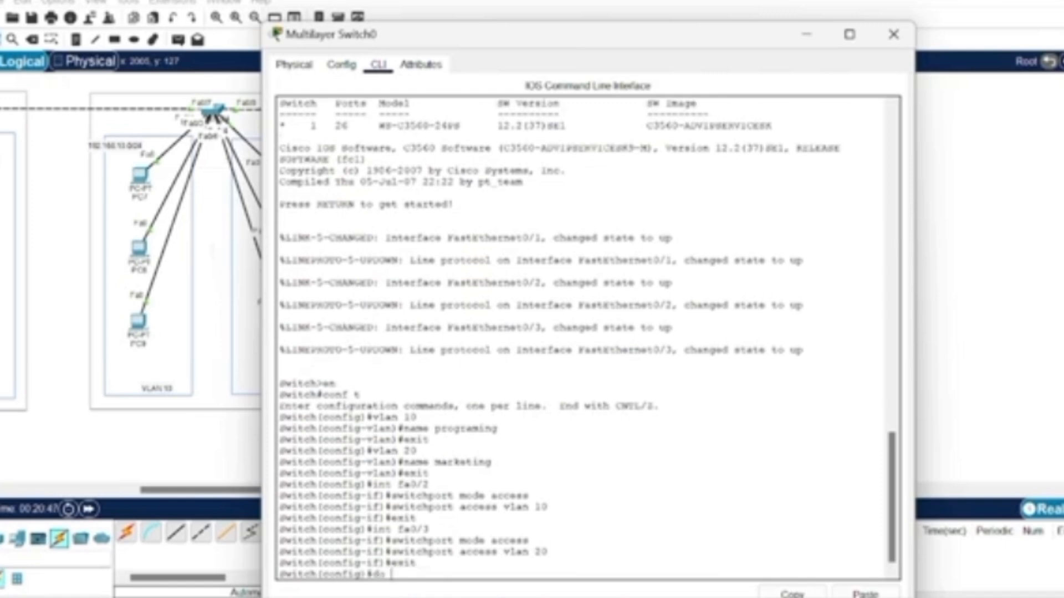
pyautogui.write('show vlan brief')
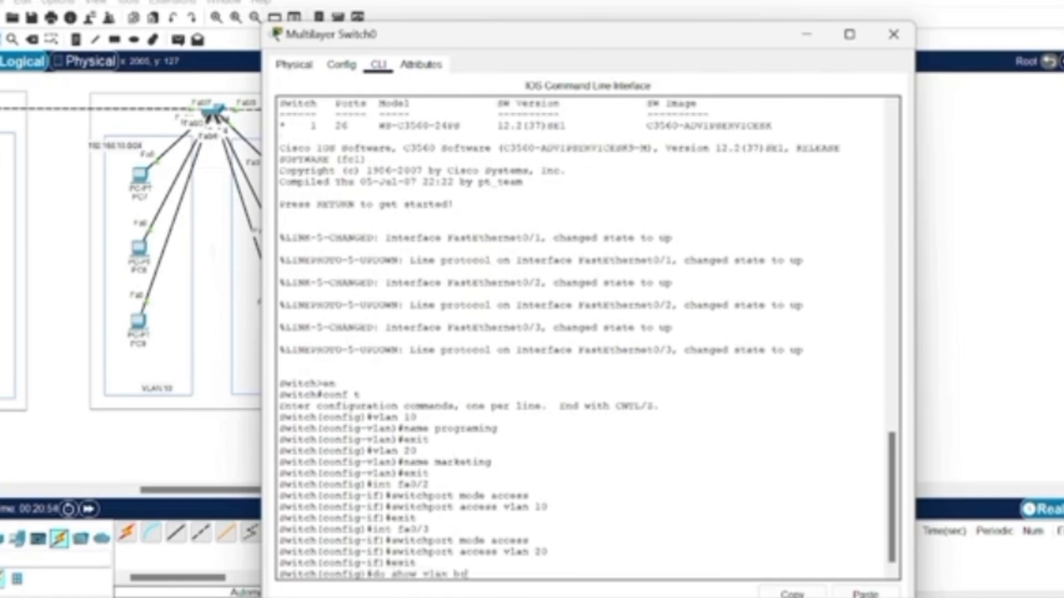
pyautogui.press('Return')
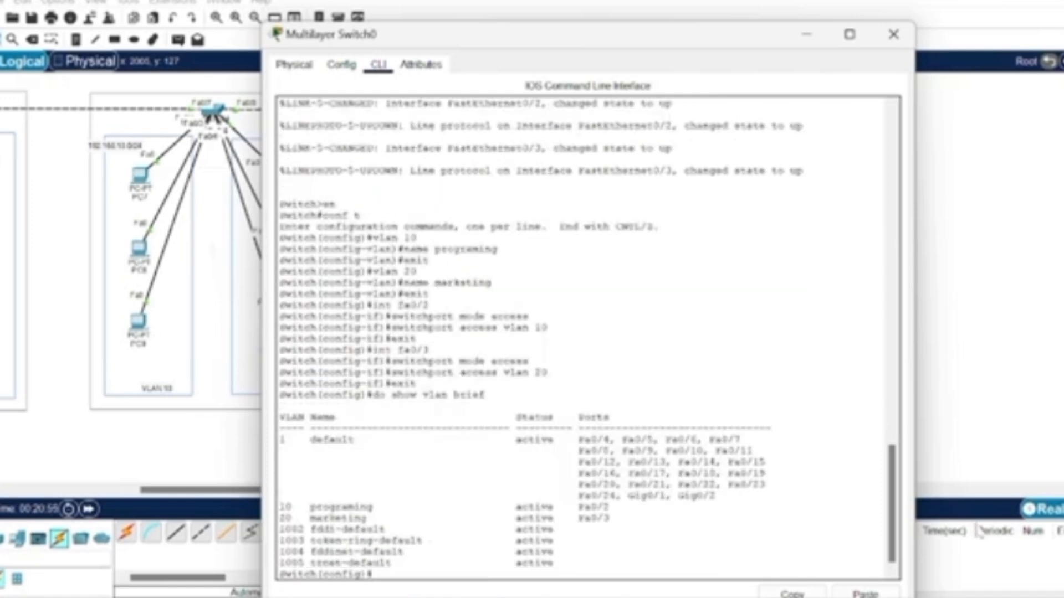
pyautogui.moveTo(279, 507); pyautogui.dragTo(392, 507)
pyautogui.moveTo(578, 507); pyautogui.dragTo(610, 518)
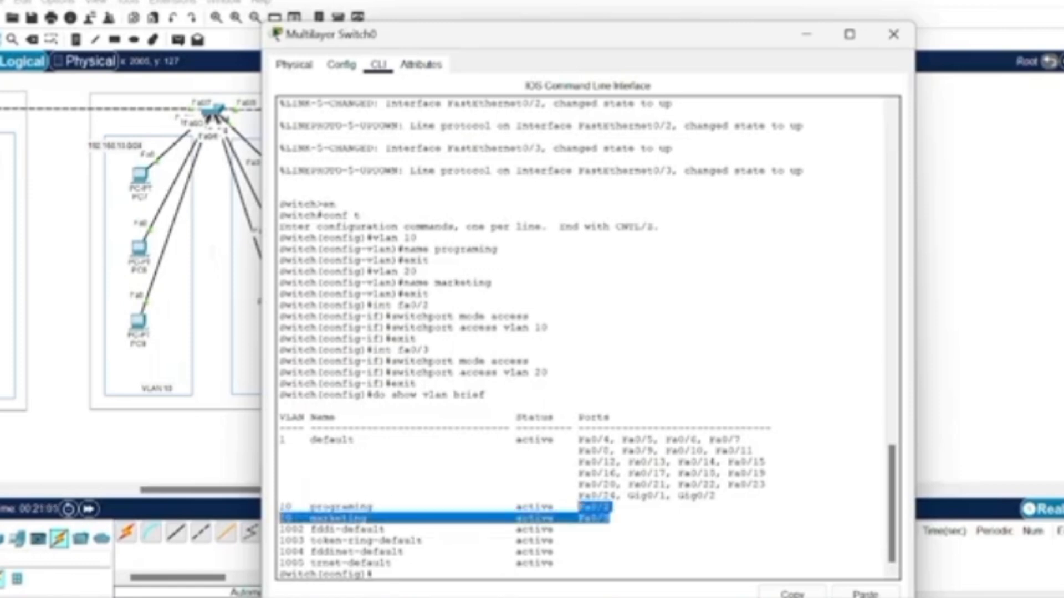
pyautogui.click(611, 506)
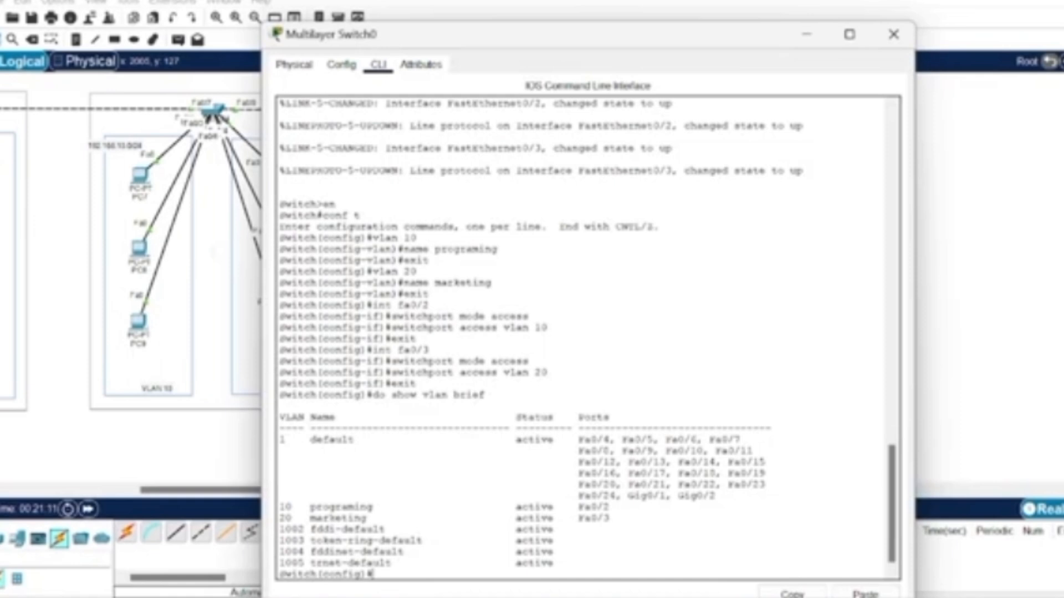
# - Assign 192.168.10.1 with mask 255.255.255.0 to the VLAN 10 interface on Multilayer Switch0
pyautogui.write('int vlan 10')
pyautogui.press('Return')
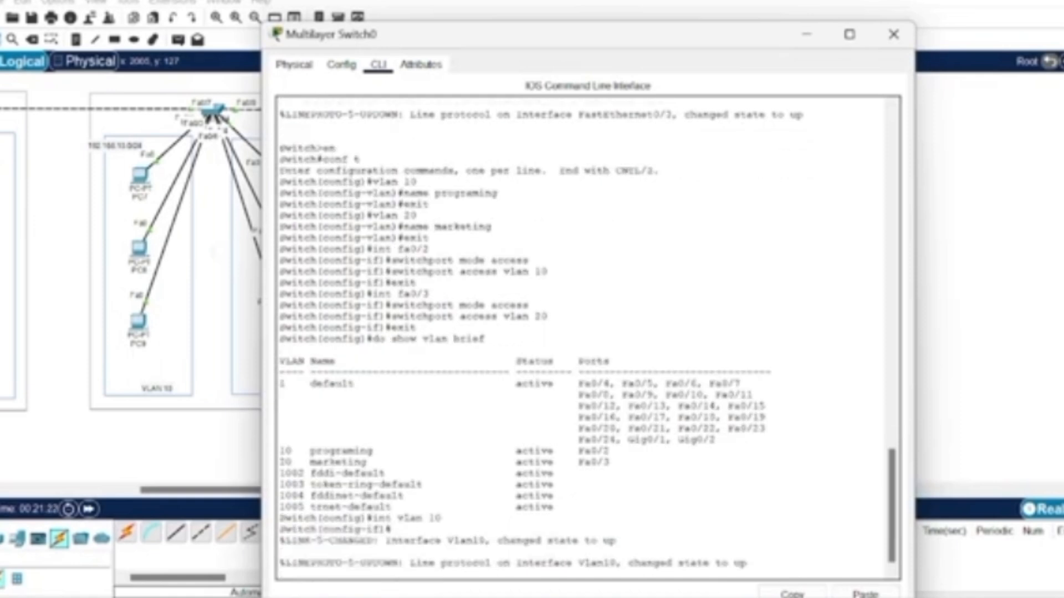
pyautogui.press('Return')
pyautogui.write('ip a')
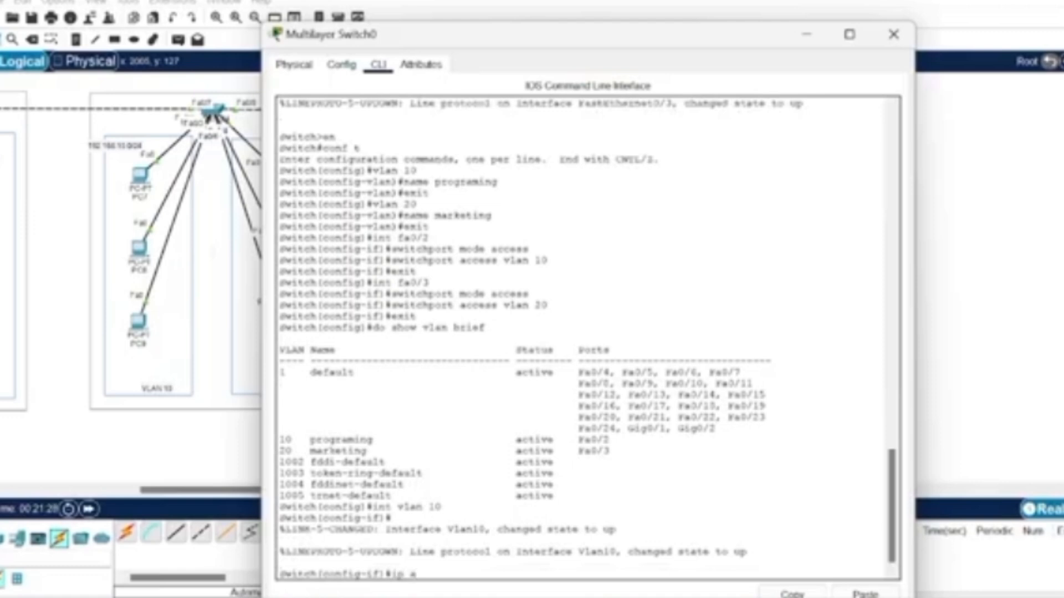
pyautogui.write('ddress 192.168')
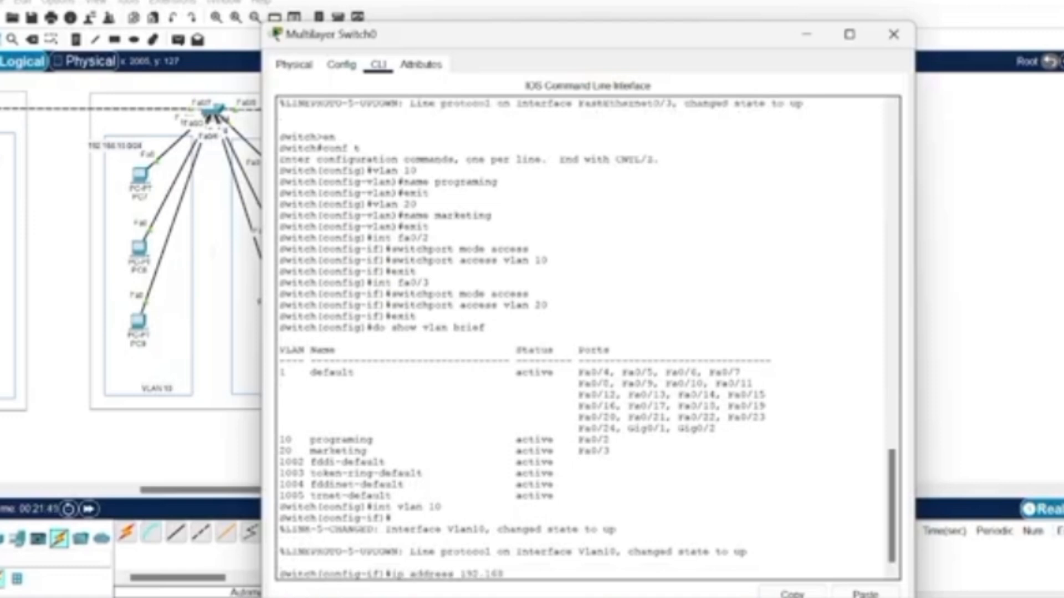
pyautogui.write('.10.1 255.255.255.')
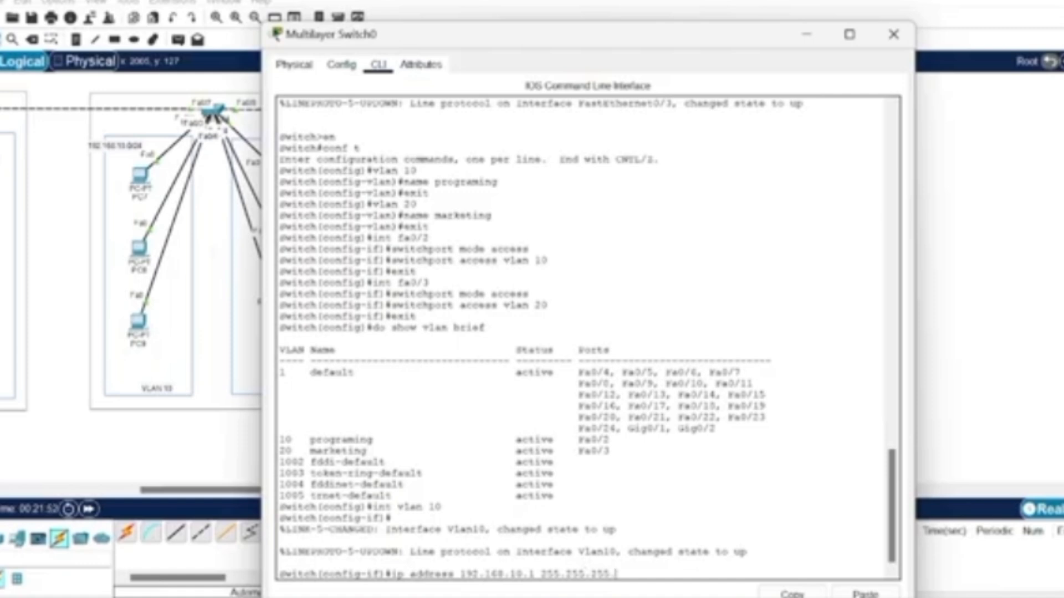
pyautogui.write('0')
pyautogui.press('Return')
pyautogui.write('exit')
pyautogui.press('Return')
# - Assign 192.168.20.1 with mask 255.255.255.0 to the VLAN 20 interface on Multilayer Switch0
pyautogui.write('int vlan 20')
pyautogui.press('Return')
pyautogui.write('ip address')
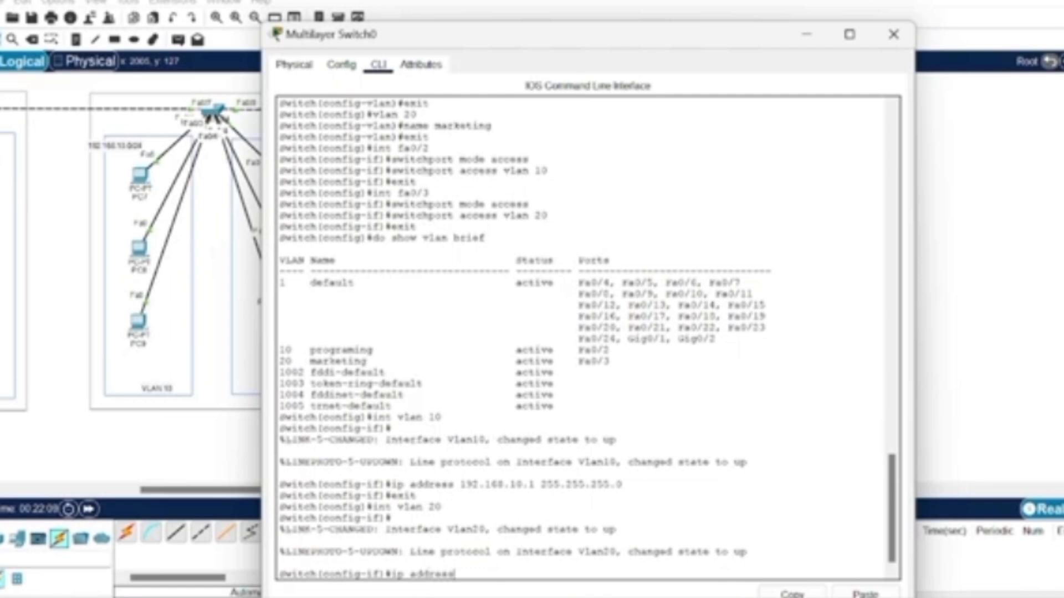
pyautogui.write(' 192.168.20.1 255.')
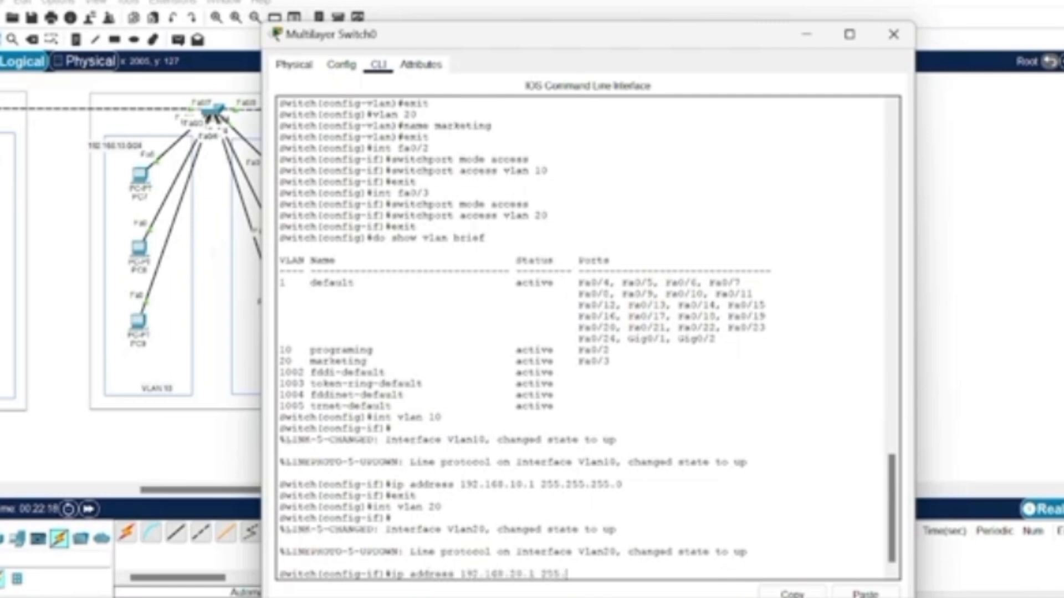
pyautogui.write('255.255.0')
pyautogui.press('Return')
pyautogui.write('exit')
pyautogui.press('Return')
# - Assign 192.168.1.1 with mask 255.255.255.0 to the VLAN 1 interface on Multilayer Switch0
pyautogui.write('int vlan ')
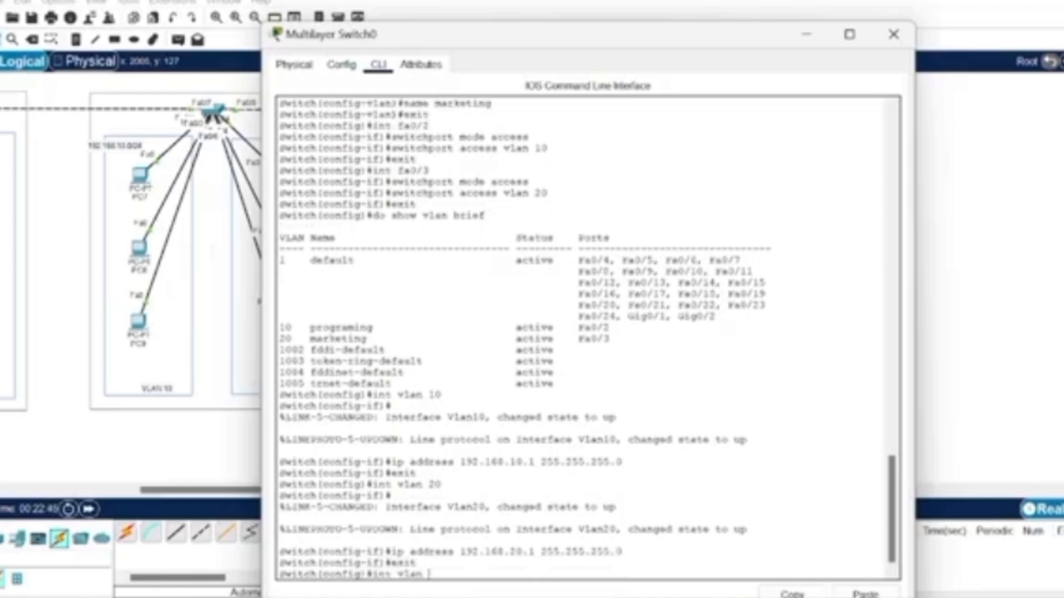
pyautogui.write('1')
pyautogui.press('Return')
pyautogui.write('ip address')
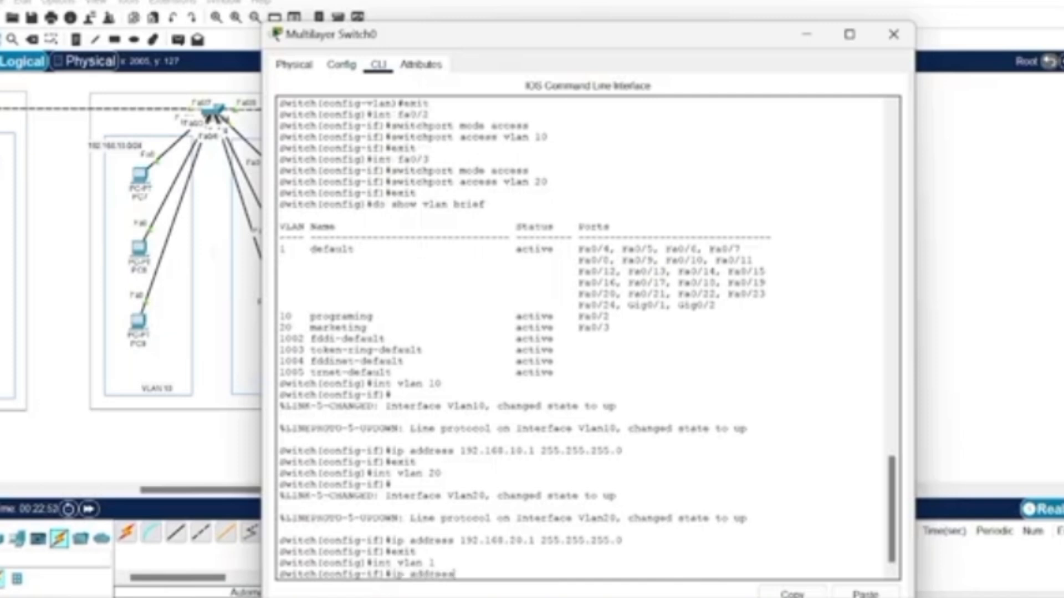
pyautogui.write(' 192.168.1.1 255')
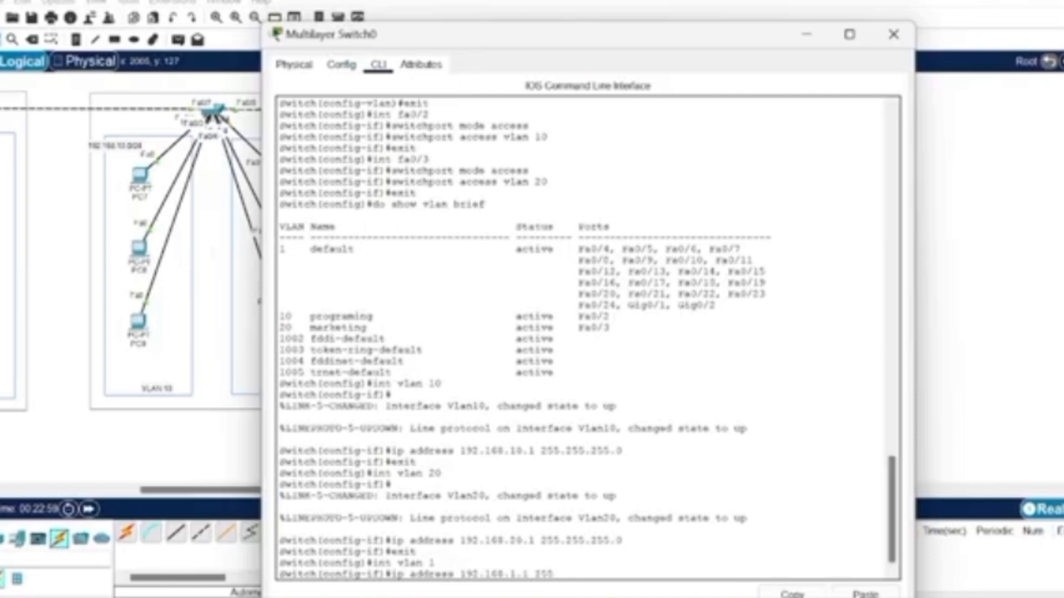
pyautogui.write('.255.255.0')
pyautogui.press('Return')
pyautogui.write('exit')
pyautogui.press('Return')
# - Display the brief IP interface summary on Multilayer Switch0 and check the addresses and status of the Vlan1, Vlan10 and Vlan20 interfaces
pyautogui.write('do show')
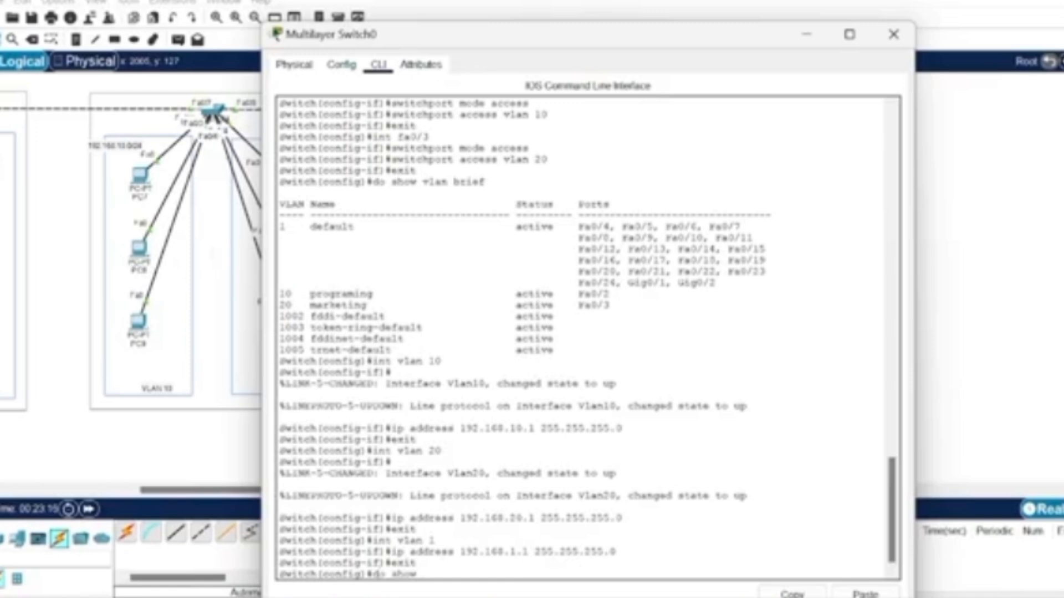
pyautogui.write(' ip int brief')
pyautogui.press('Return')
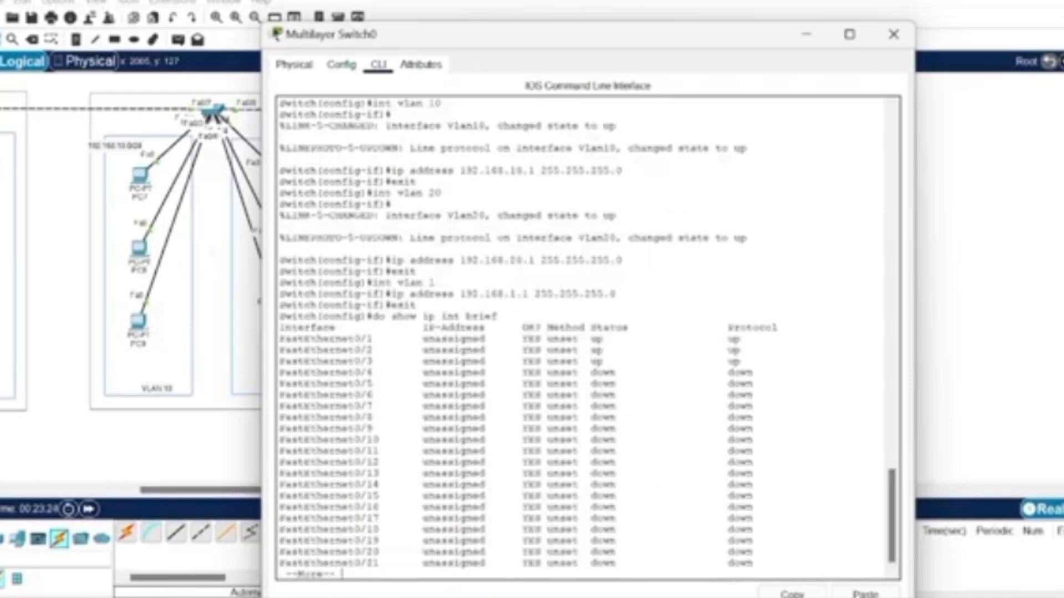
pyautogui.press('space')
pyautogui.moveTo(280, 541); pyautogui.dragTo(498, 541)
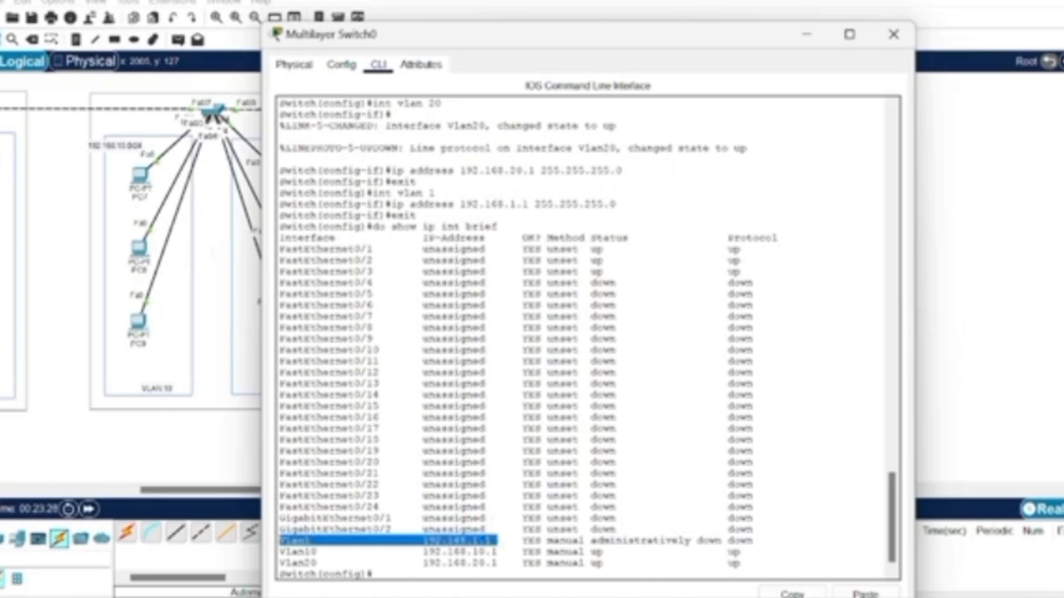
pyautogui.moveTo(280, 552); pyautogui.dragTo(634, 552)
pyautogui.moveTo(280, 563); pyautogui.dragTo(737, 563)
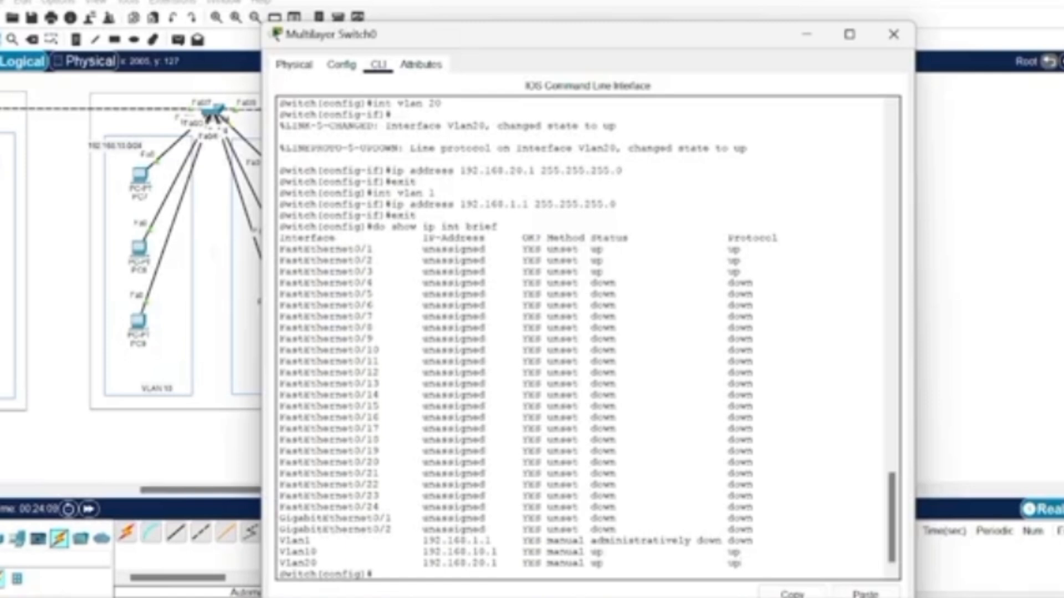
pyautogui.moveTo(697, 541); pyautogui.dragTo(758, 540)
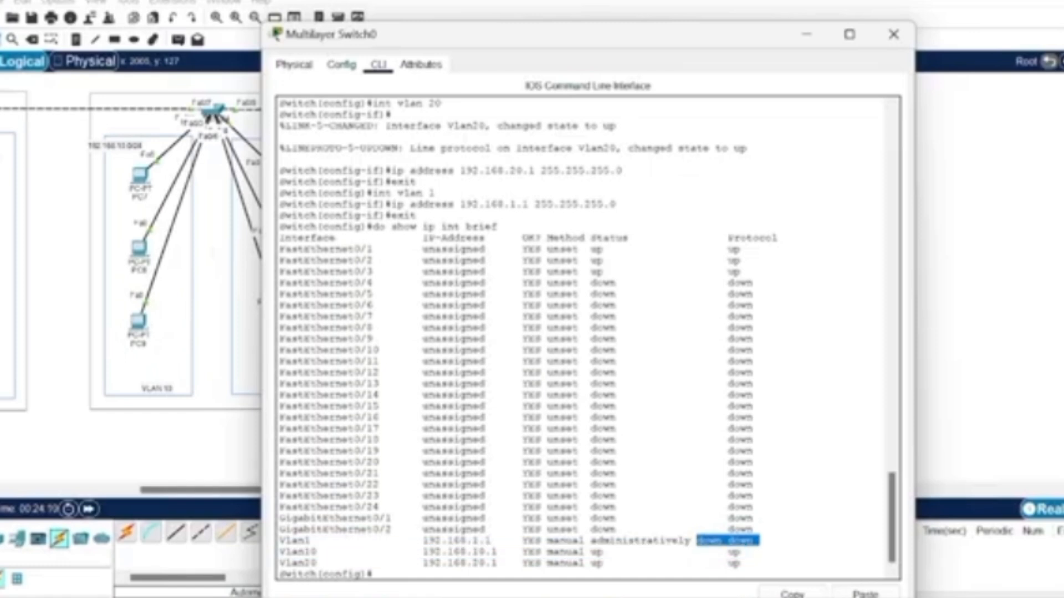
pyautogui.click(758, 542)
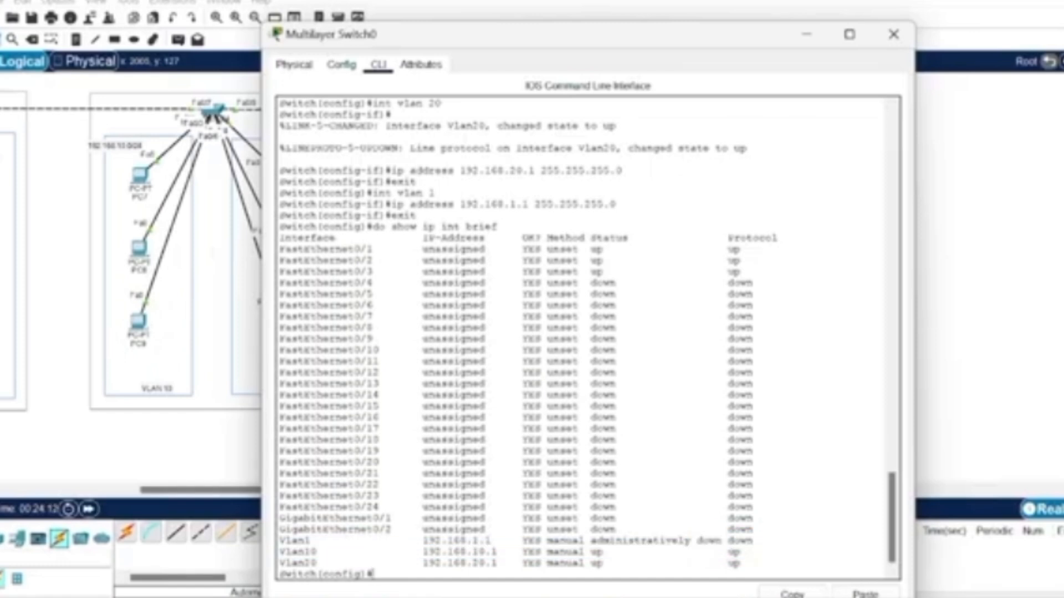
# - Enable the VLAN 1 interface on Multilayer Switch0 with no shutdown and return to global configuration mode
pyautogui.write('snt vlan 1')
pyautogui.press('Return')
pyautogui.write('no s')
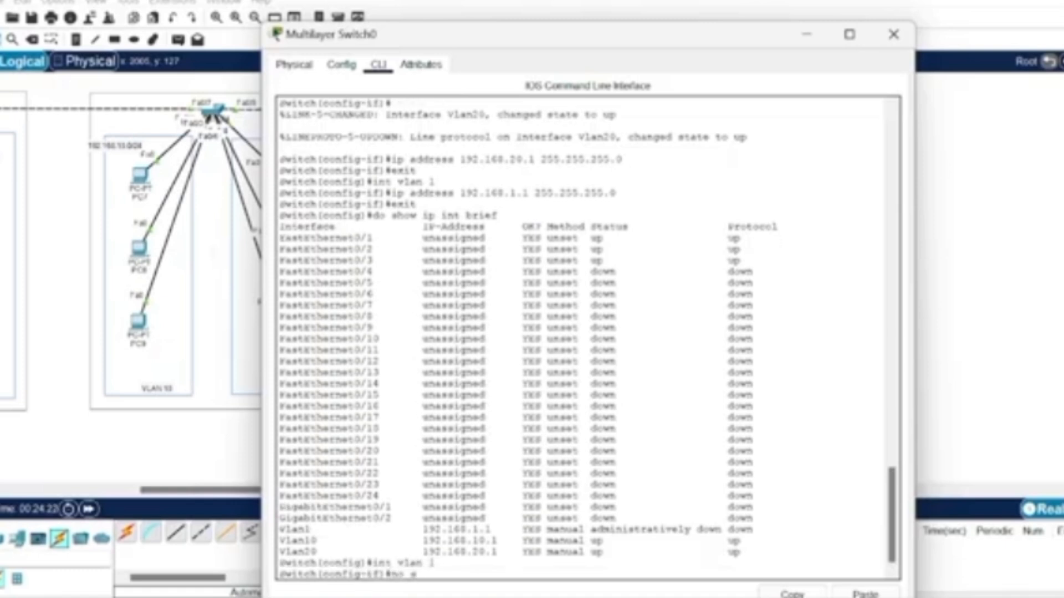
pyautogui.write('hutdown')
pyautogui.press('Return')
pyautogui.write('ex')
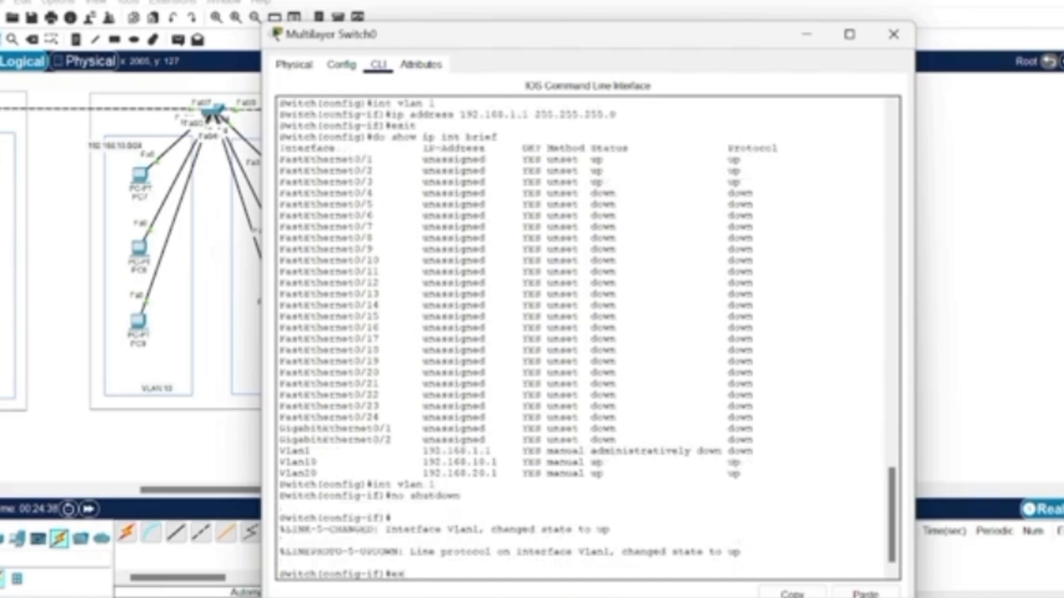
pyautogui.write('it')
pyautogui.press('Return')
# - Display the brief IP interface summary again, check the status of Vlan1, and close the Multilayer Switch0 window
pyautogui.write('d')
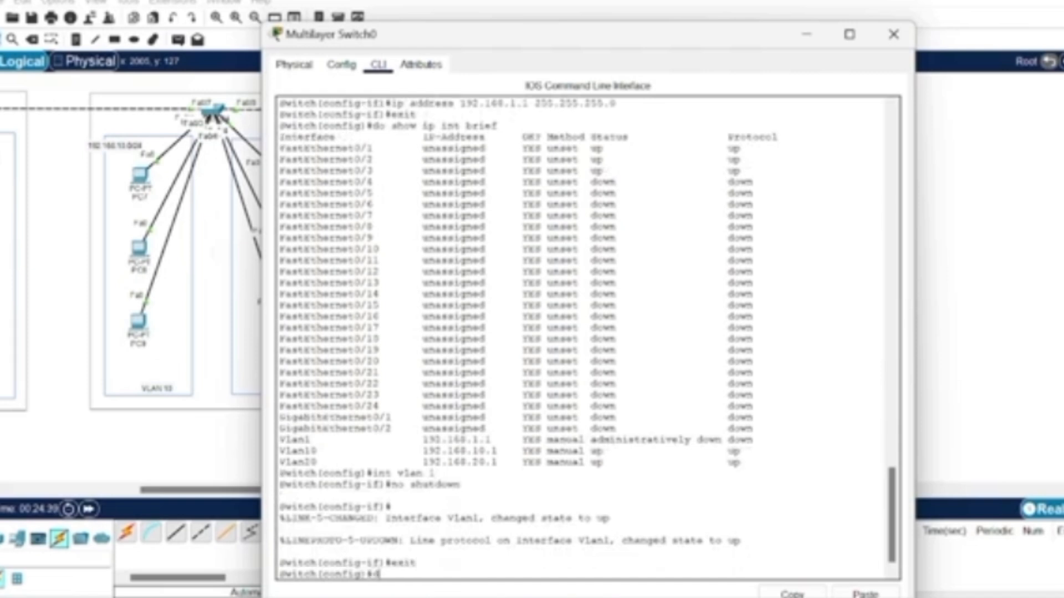
pyautogui.write('o show ip int brief')
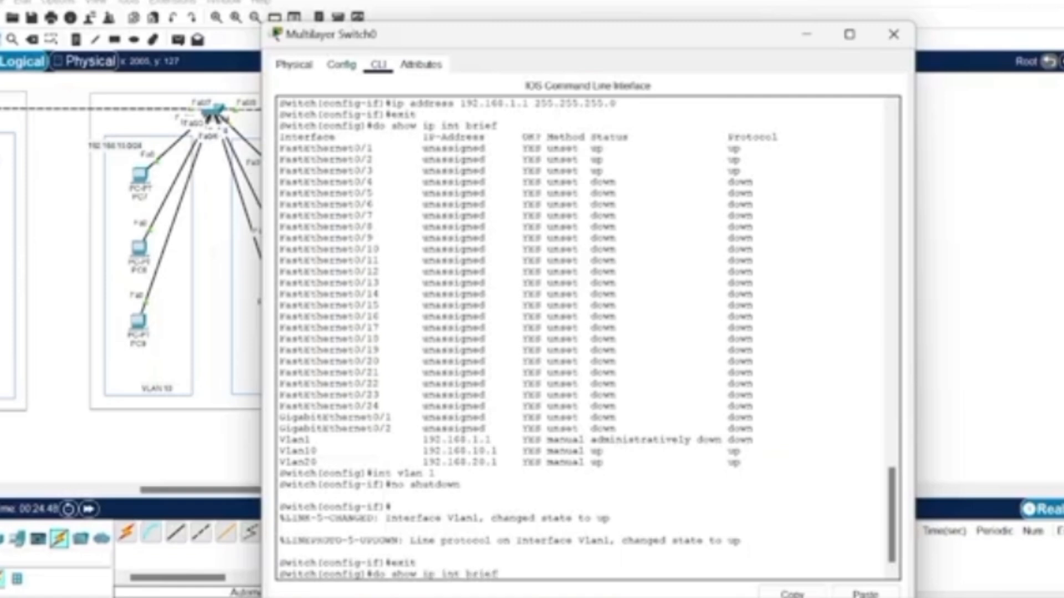
pyautogui.press('Return')
pyautogui.press('space')
pyautogui.moveTo(280, 540); pyautogui.dragTo(521, 540)
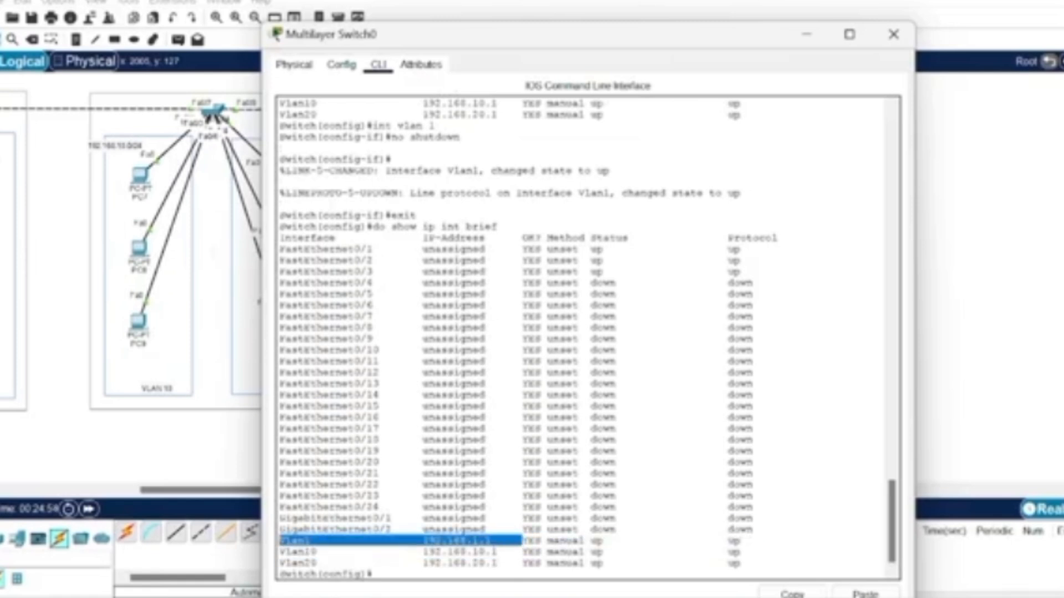
pyautogui.doubleClick(598, 540)
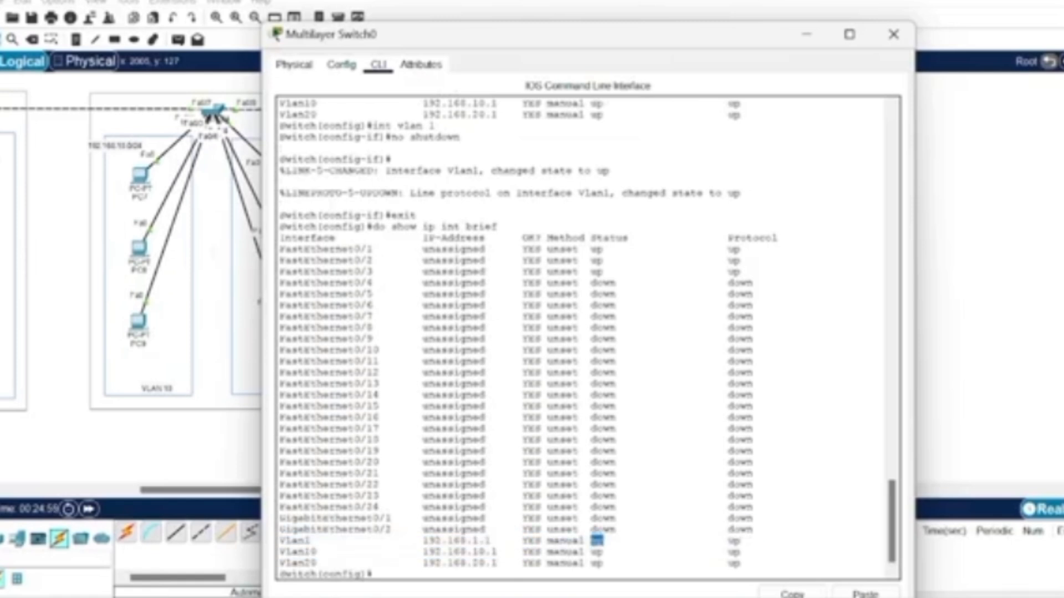
pyautogui.click(894, 34)
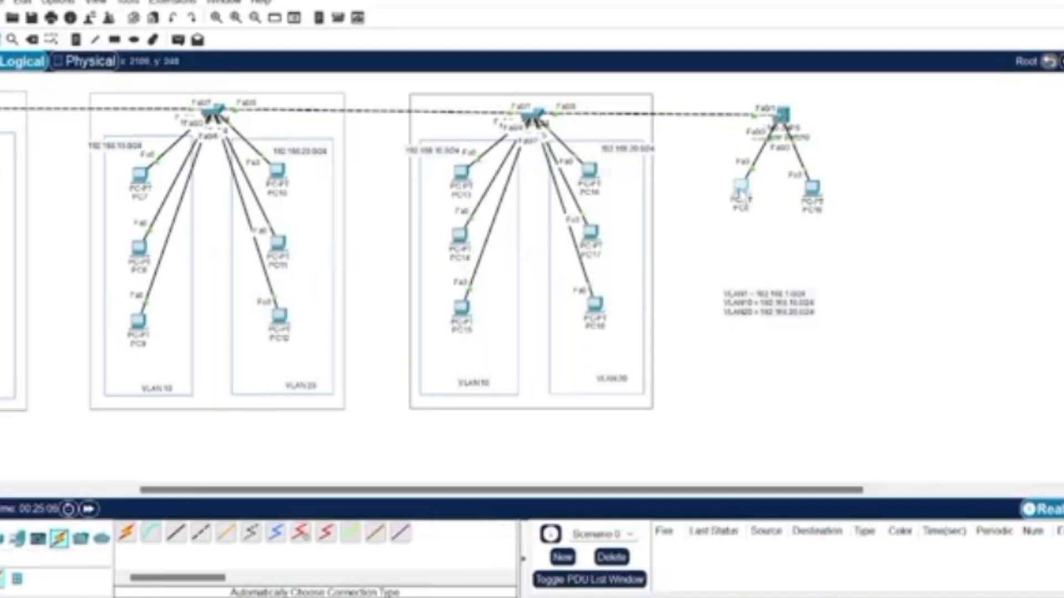
# - Set PC0's default gateway to 192.168.10.1 in its IP configuration
pyautogui.click(740, 186)
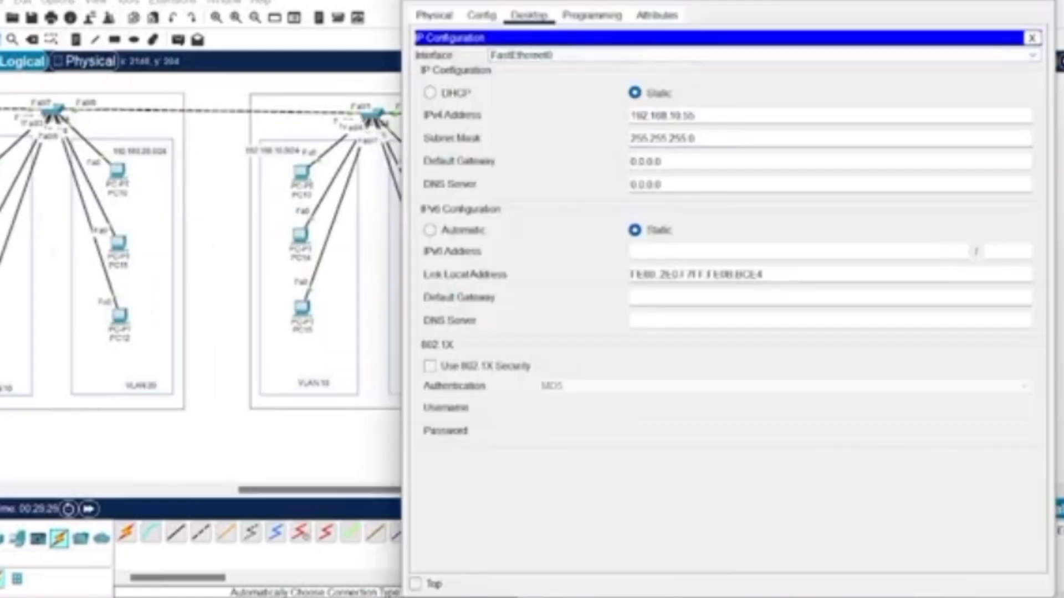
pyautogui.click(664, 161)
pyautogui.moveTo(630, 161); pyautogui.dragTo(663, 161)
pyautogui.write('192.168.10.1')
pyautogui.click(1041, 1)
# - Set PC19's default gateway to 192.168.20.1 in its IP configuration
pyautogui.click(656, 164)
pyautogui.moveTo(662, 161); pyautogui.dragTo(630, 161)
pyautogui.write('192.168.20.1')
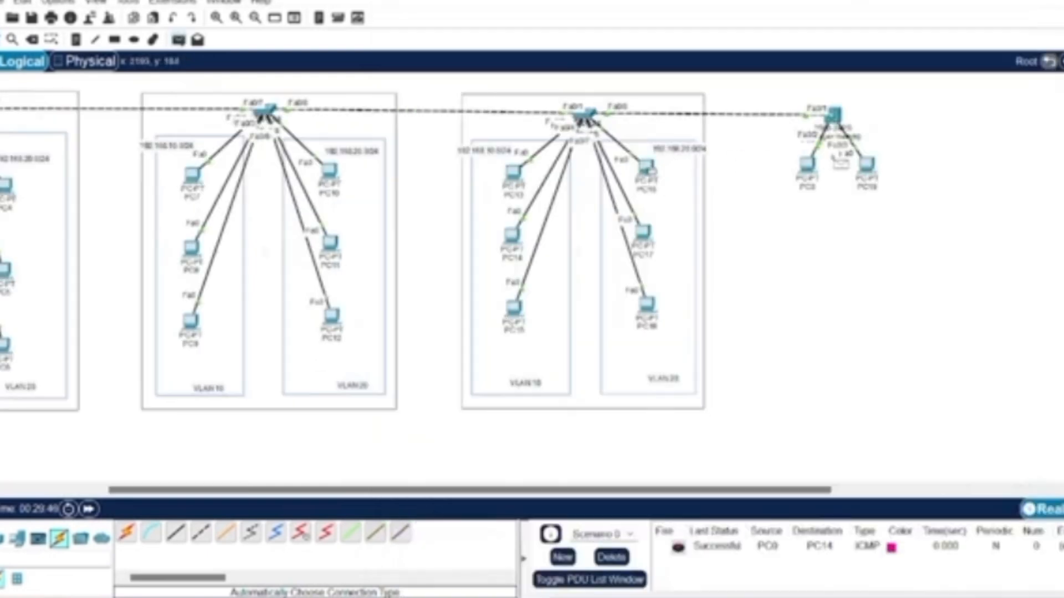
# - Test connectivity with a simple PDU from PC16 to PC19 and delete the test scenario
pyautogui.click(867, 165)
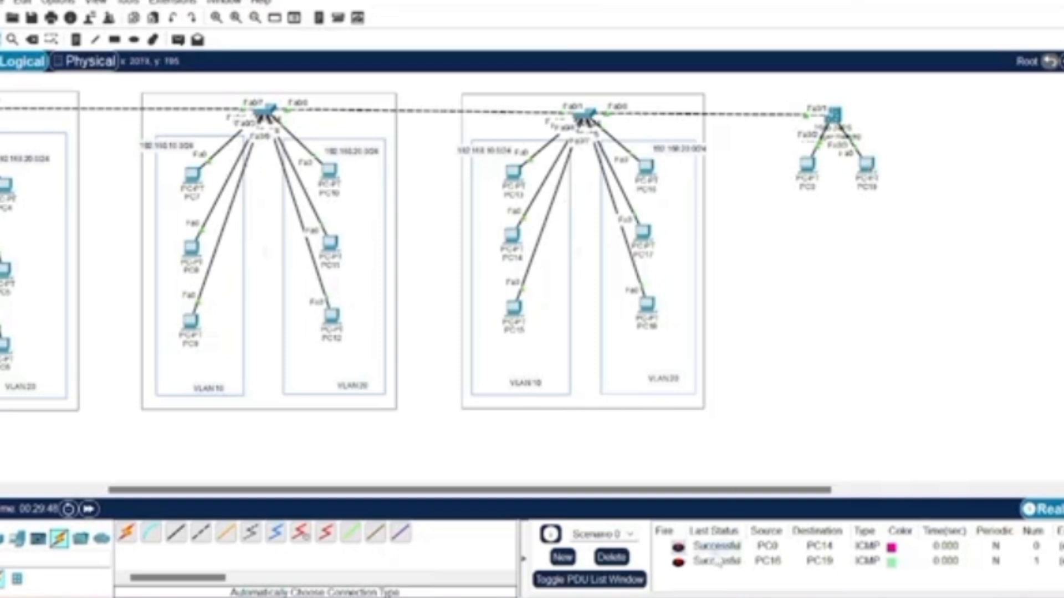
pyautogui.click(626, 557)
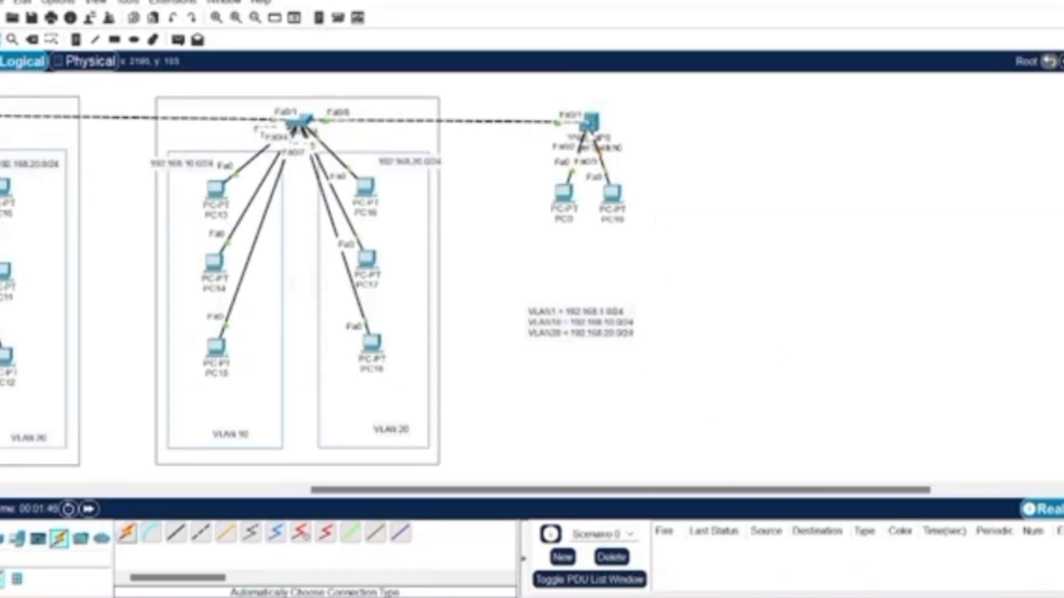
# - Open the command line of Multilayer Switch0 and enter global configuration mode
pyautogui.moveTo(589, 133)
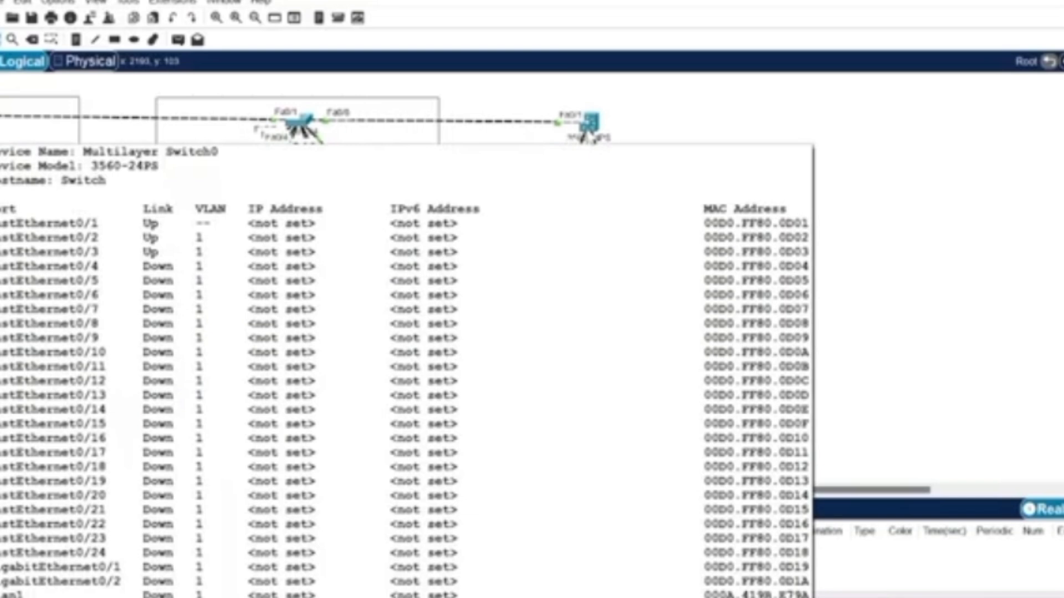
pyautogui.click(299, 122)
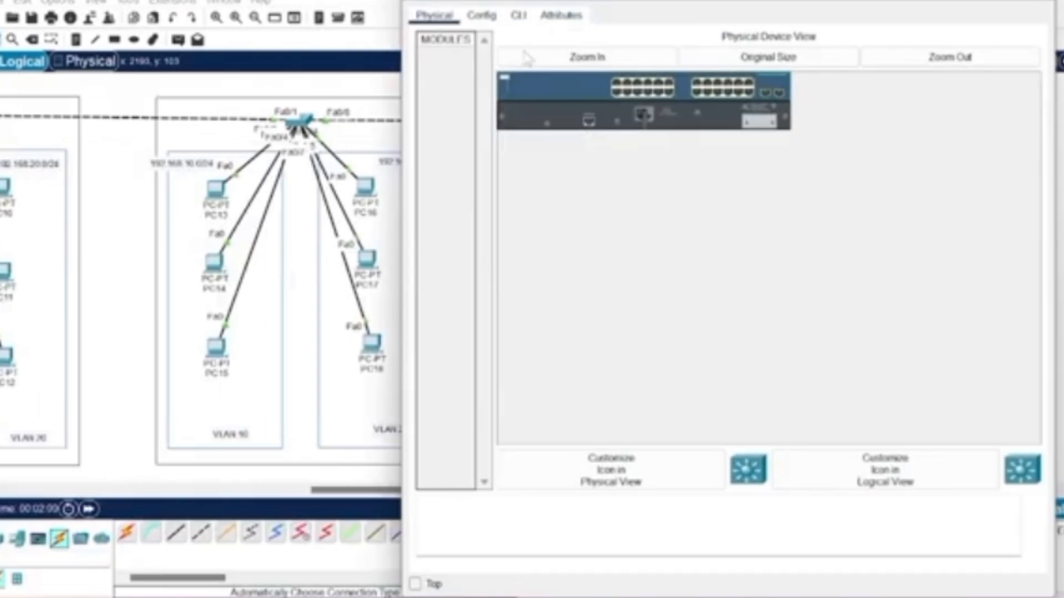
pyautogui.click(518, 15)
pyautogui.press('Return')
pyautogui.write('en')
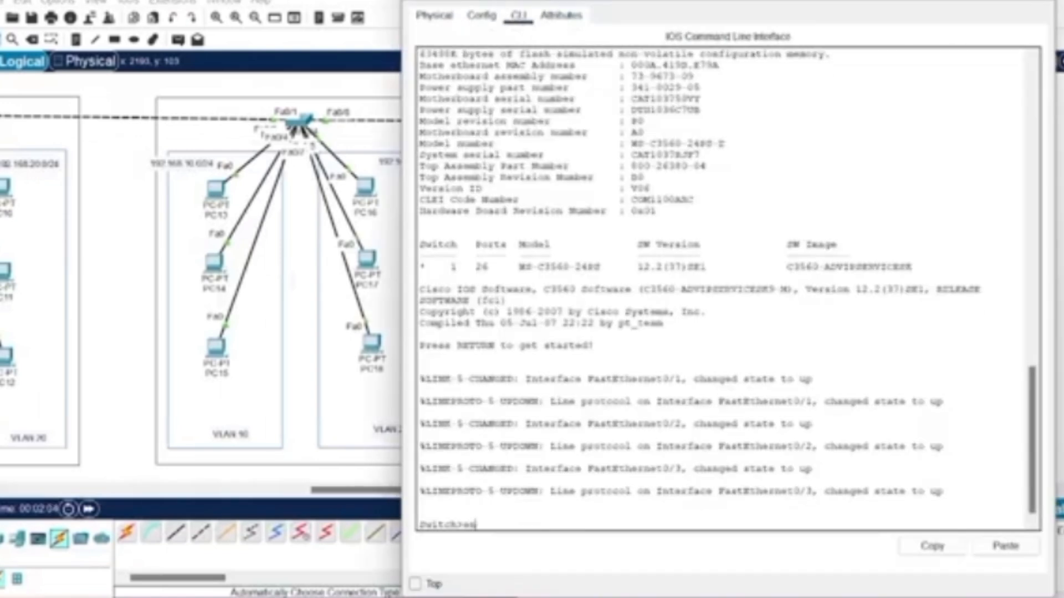
pyautogui.press('Return')
pyautogui.write('conf t')
pyautogui.press('Return')
# - Create a DHCP pool named VLAN10 on Multilayer Switch0 for network 192.168.10.0 with mask 255.255.255.0
pyautogui.write('i')
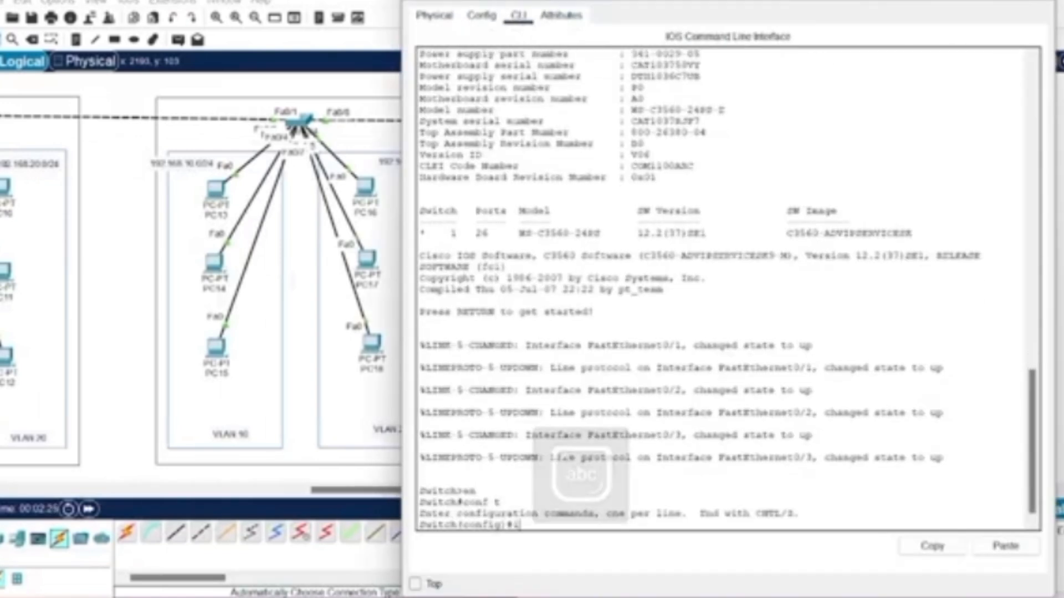
pyautogui.write('p dhcp pool VLA')
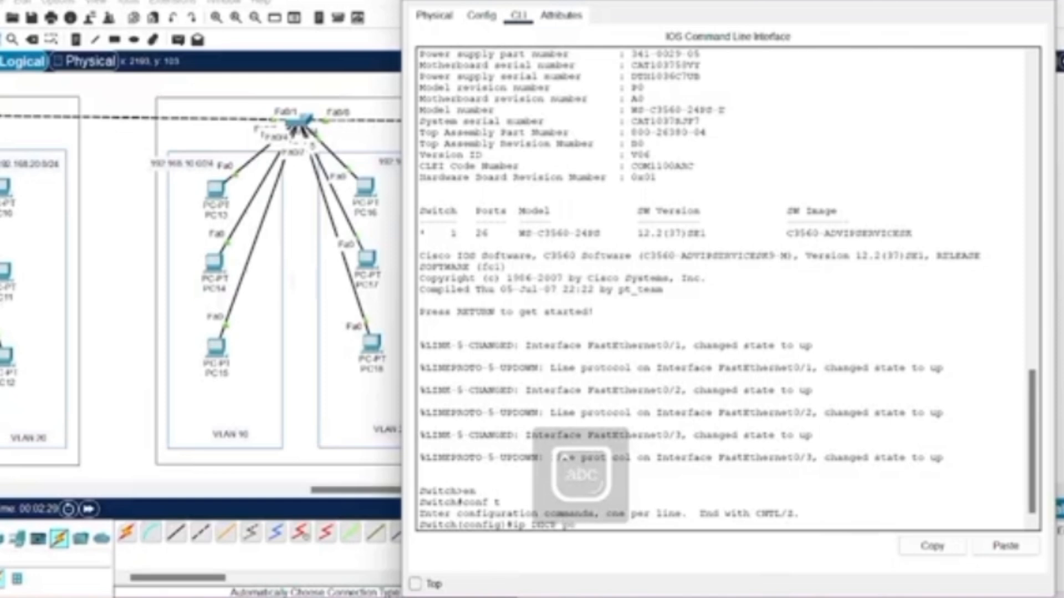
pyautogui.write('N')
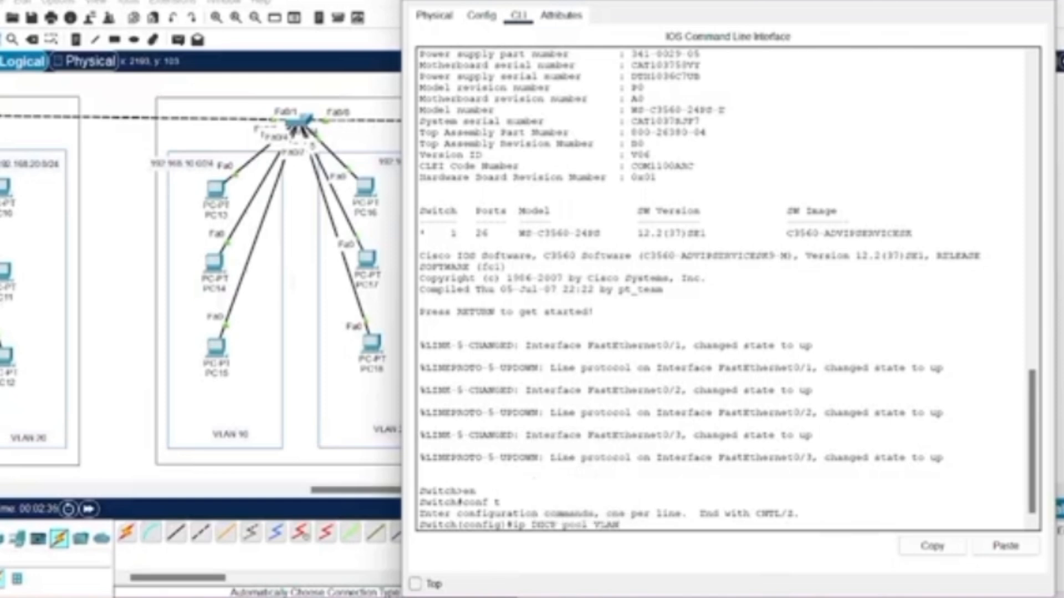
pyautogui.write('10')
pyautogui.press('Return')
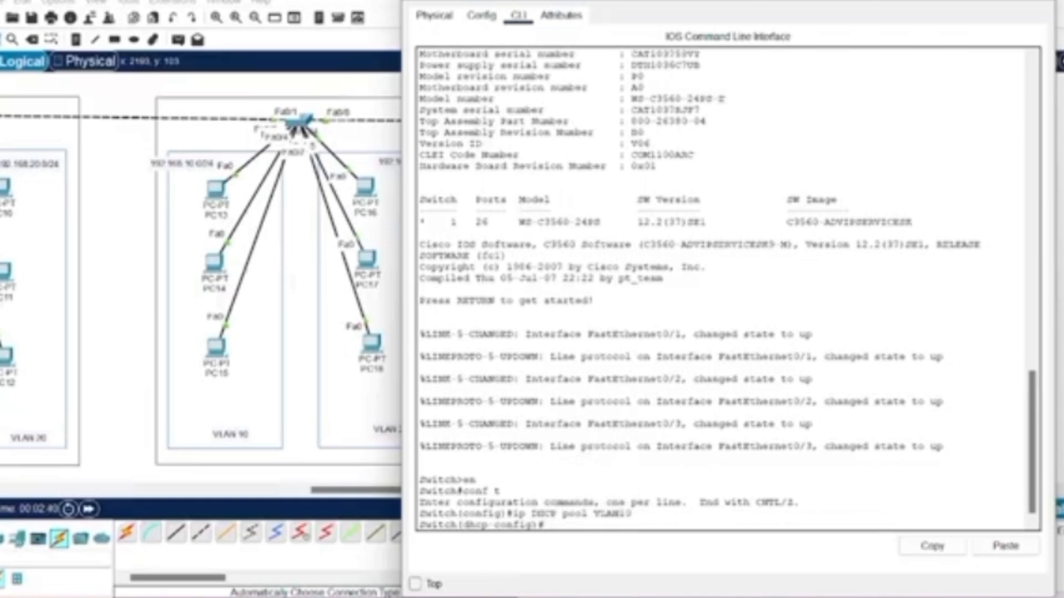
pyautogui.write('network 192.168.')
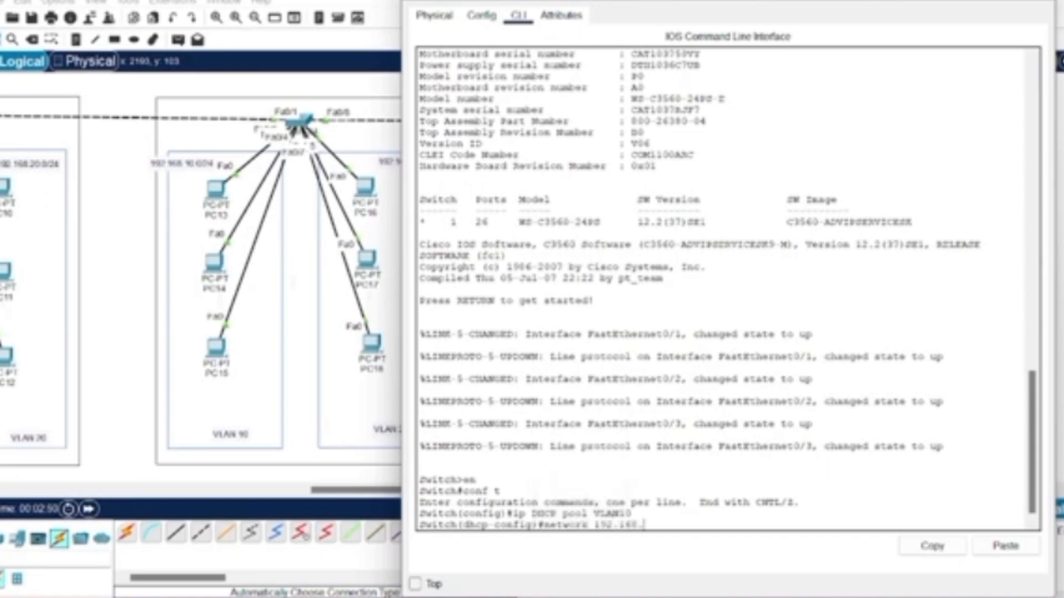
pyautogui.write('10.0 255.255.255.0')
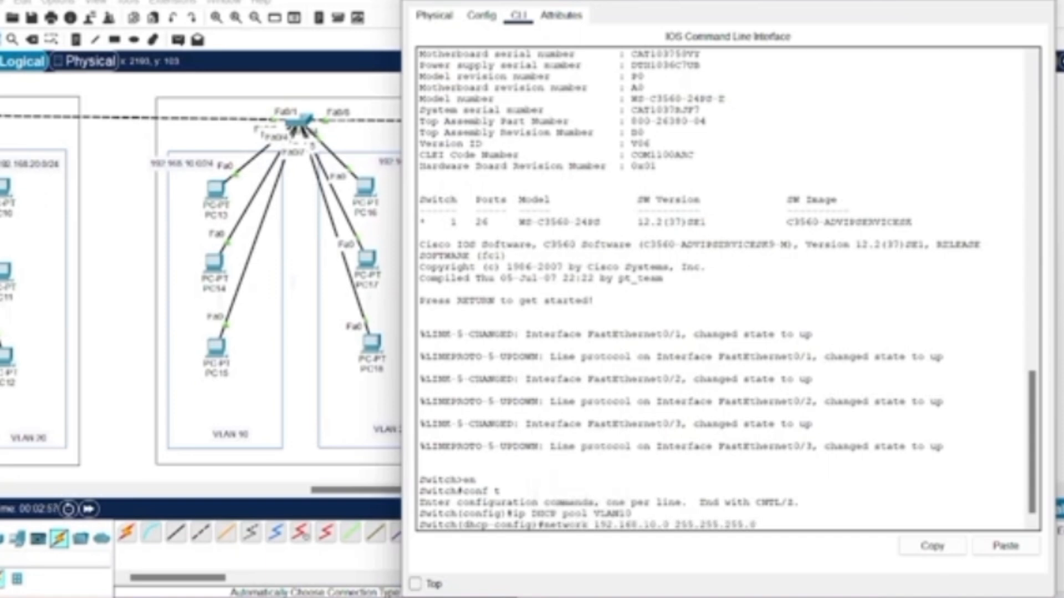
pyautogui.press('Return')
# - Set the VLAN10 pool's default router to 192.168.10.1 and DNS server to 8.8.8.8, and exit the pool configuration
pyautogui.write('default-router 192.')
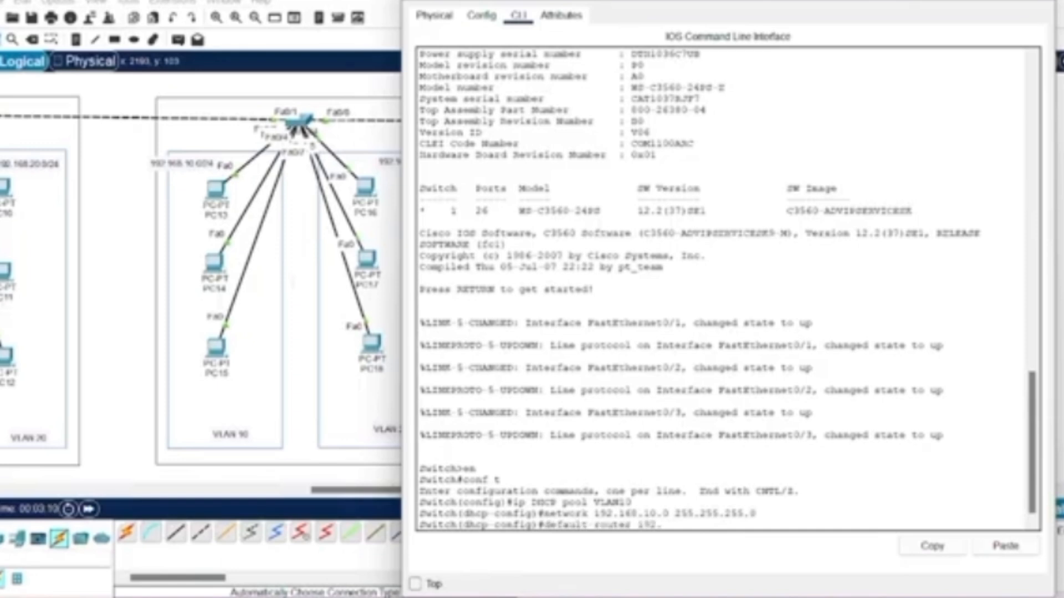
pyautogui.write('168.10.1')
pyautogui.press('Return')
pyautogui.write('dns server 8.8.8.8')
pyautogui.press('Return')
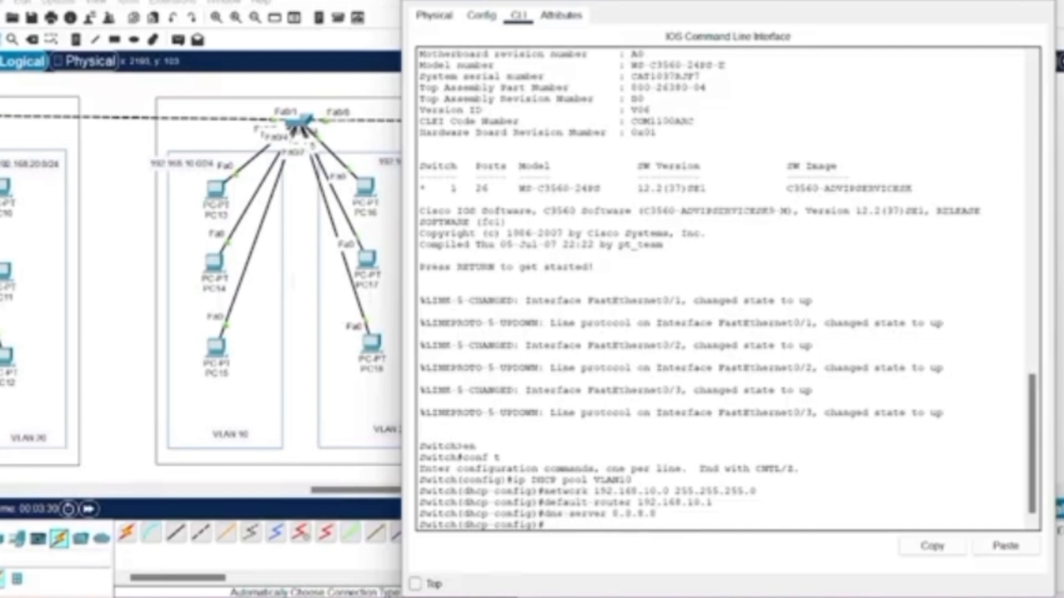
pyautogui.write('exit')
pyautogui.press('Return')
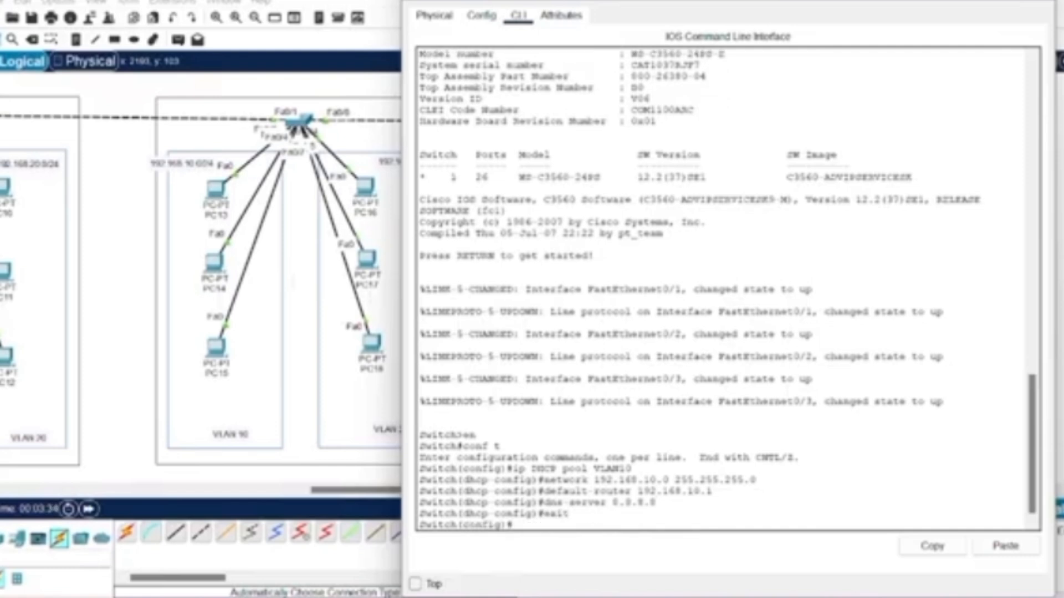
# - Create a DHCP pool named VLAN20 for network 192.168.20.0 with mask 255.255.255.0
pyautogui.write('ip DH')
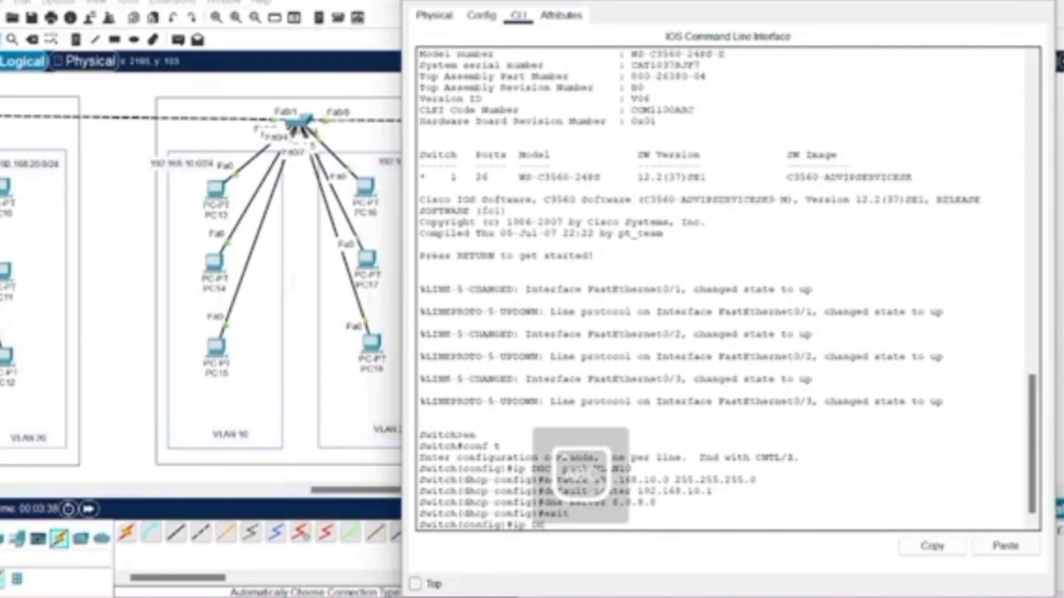
pyautogui.write('CP pool VLAN20')
pyautogui.press('Return')
pyautogui.write('networ')
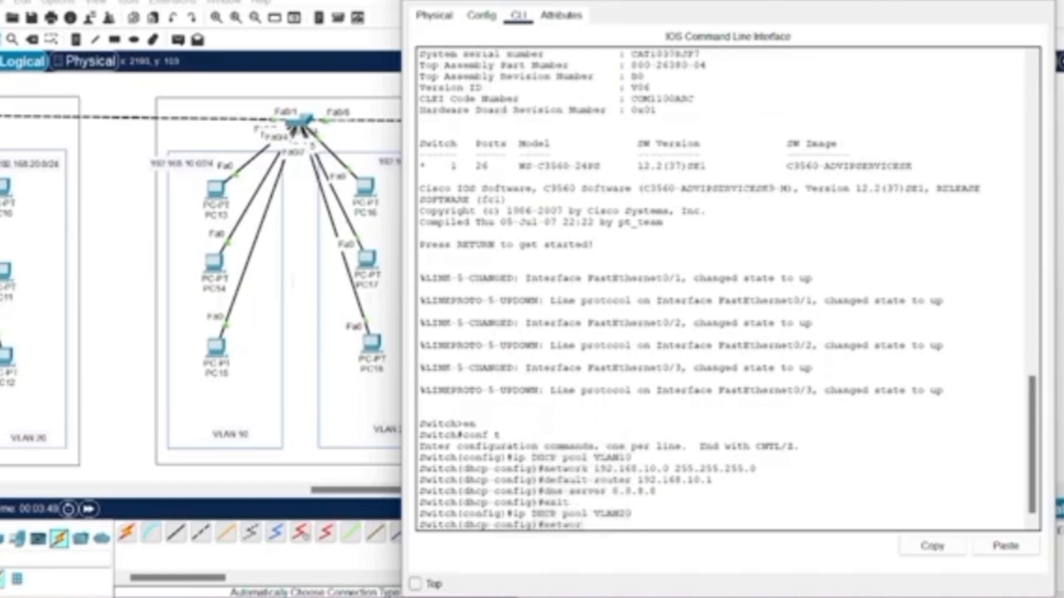
pyautogui.write('k 192.168.20.0 25')
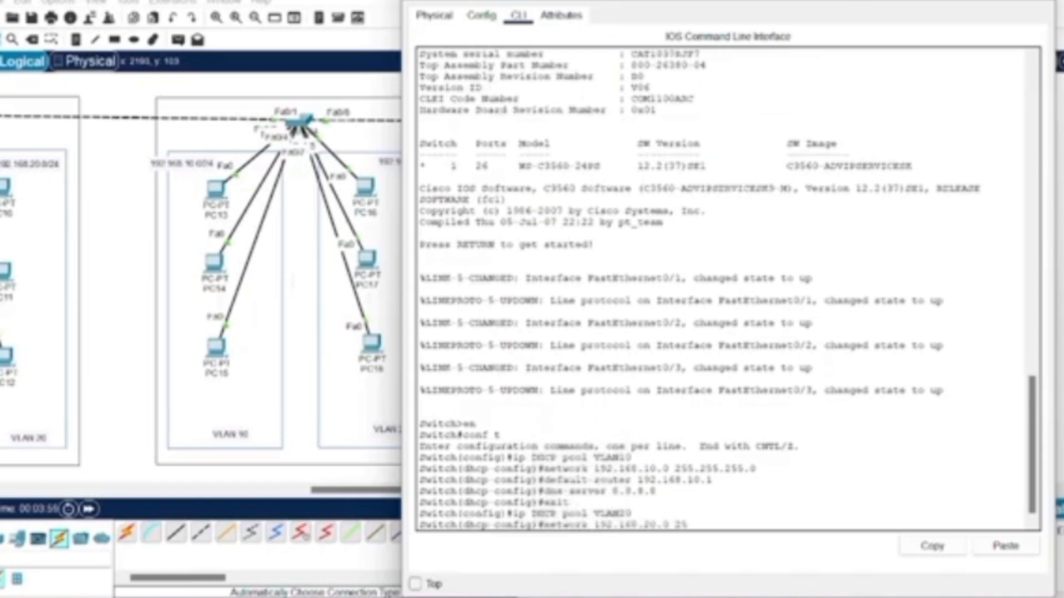
pyautogui.write('5.255.255.0')
pyautogui.press('Return')
# - Set the VLAN20 pool's default router to 192.168.20.1 and DNS server to 8.8.8.8, and close the switch window
pyautogui.write('default-router 192')
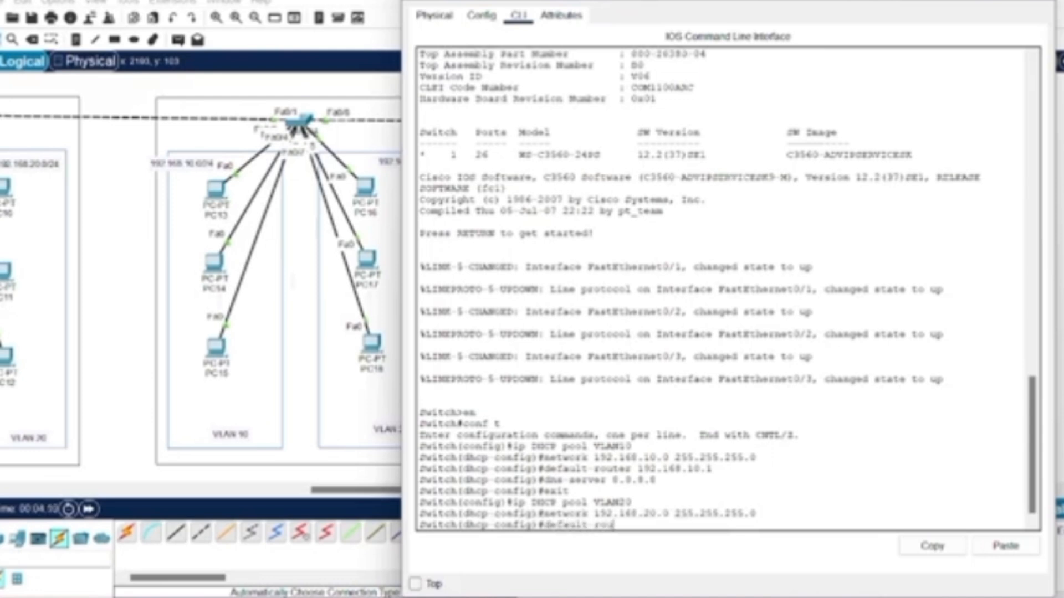
pyautogui.write('.168.20.1')
pyautogui.press('Return')
pyautogui.write('dns server 8.8.8.8')
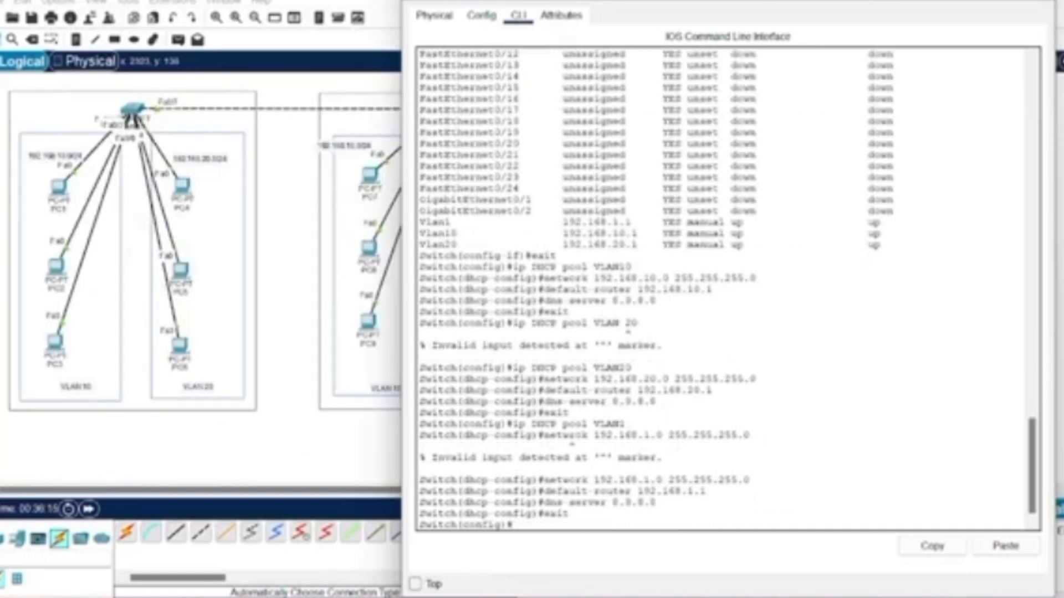
pyautogui.click(1034, 3)
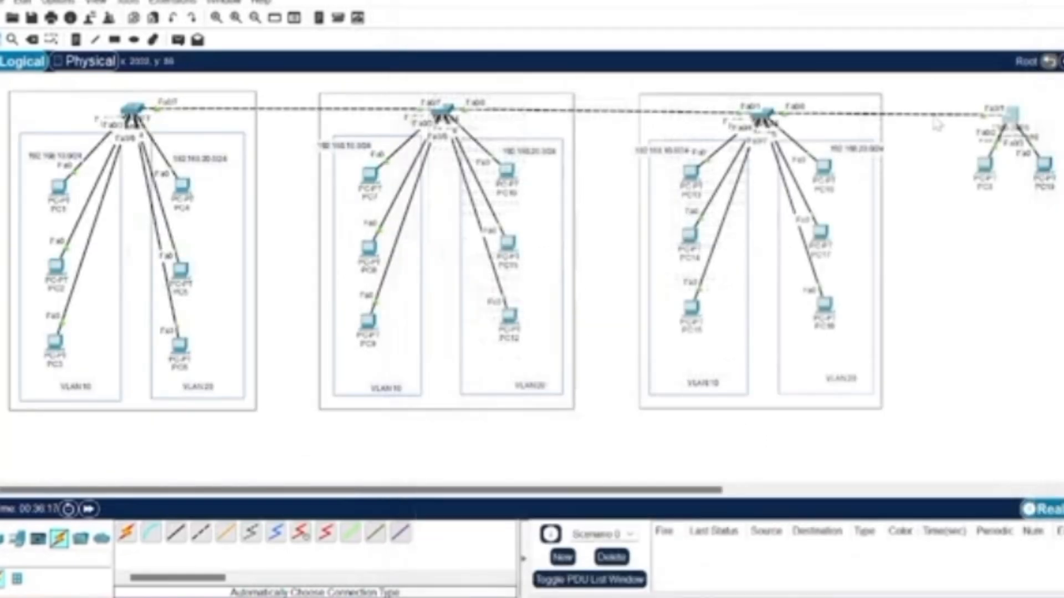
# - Switch the IPv4 configuration of both PCs attached to the multilayer switch from static to DHCP
pyautogui.click(989, 163)
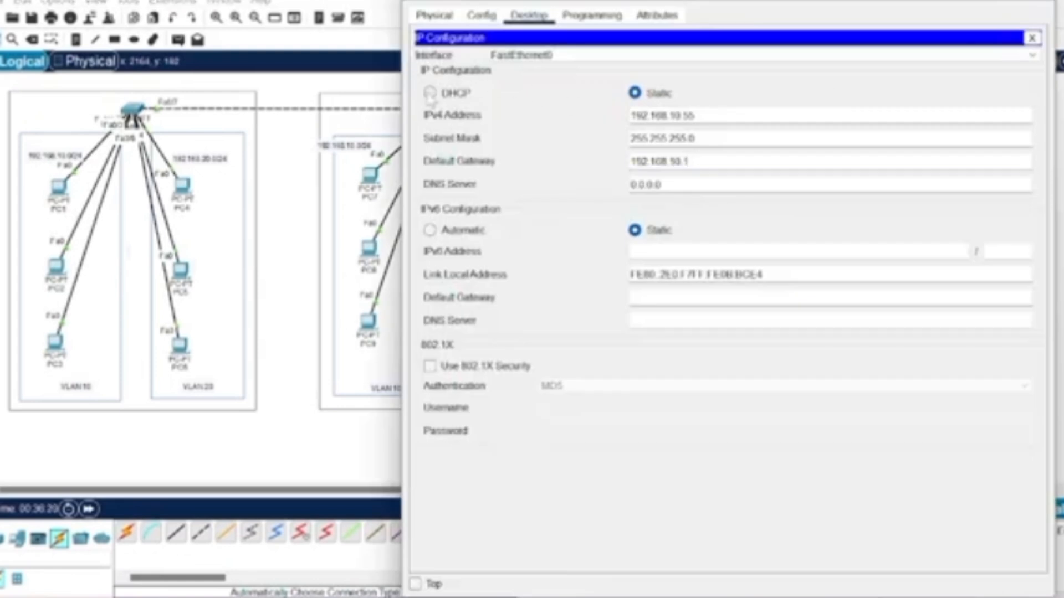
pyautogui.click(430, 93)
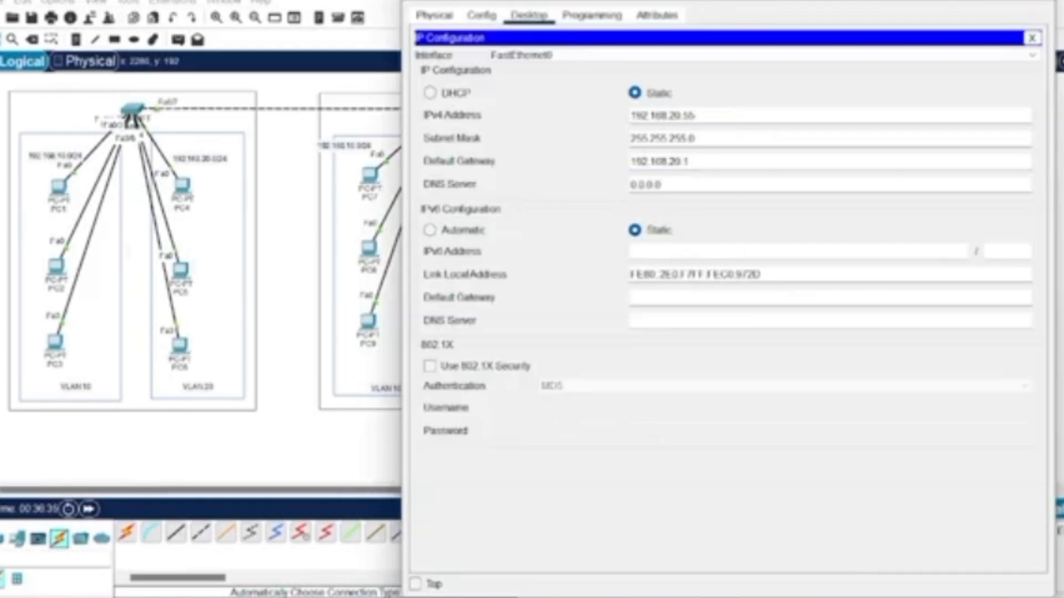
pyautogui.click(430, 93)
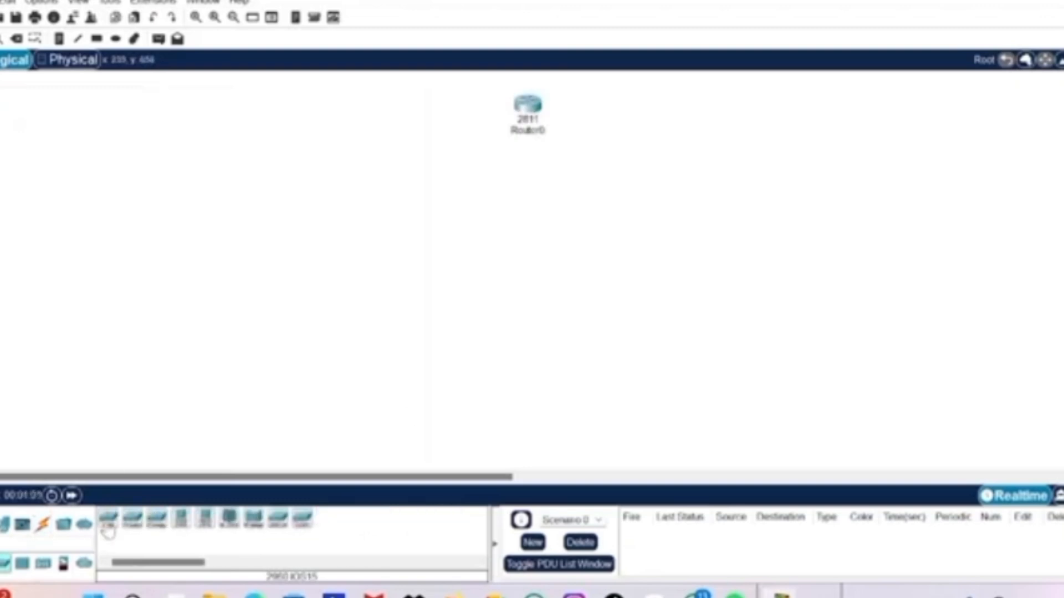
# - Place three 2950T-24 switches in a row below Router0, with the middle one directly beneath the router
pyautogui.click(218, 195)
pyautogui.click(529, 193)
pyautogui.click(905, 195)
# - Place PC1 to PC10 around Switch1 in pairs: one pair beside it and two pairs in each of two rows below
pyautogui.click(5, 524)
pyautogui.keyDown('ctrl'); pyautogui.click(109, 519); pyautogui.keyUp('ctrl')
pyautogui.click(56, 202)
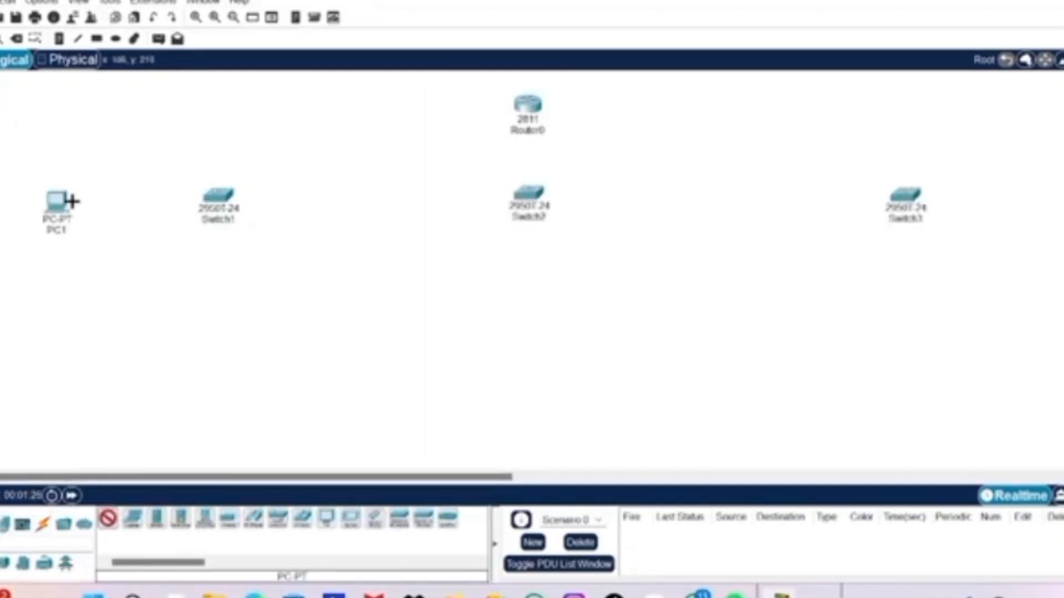
pyautogui.click(95, 201)
pyautogui.click(54, 298)
pyautogui.click(234, 296)
pyautogui.click(48, 401)
pyautogui.click(83, 401)
pyautogui.click(200, 401)
pyautogui.click(233, 402)
# - Place PC11 to PC14 below Switch2 as two pairs, one above the other
pyautogui.click(481, 278)
pyautogui.click(523, 277)
pyautogui.click(517, 390)
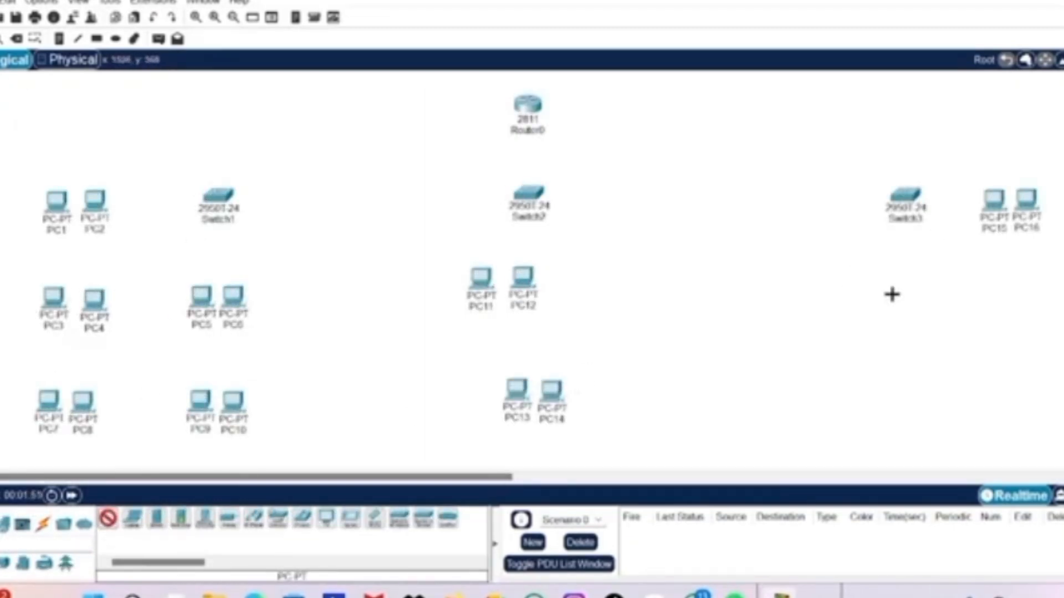
# - Place PC21 to PC24 as two pairs in the lowest row below Switch3 and stop placing PCs
pyautogui.click(854, 397)
pyautogui.click(879, 397)
pyautogui.click(985, 394)
pyautogui.click(1016, 392)
pyautogui.click(109, 518)
# - Move PC12 and PC11 so that the pair sits centred below Switch2
pyautogui.moveTo(523, 278); pyautogui.dragTo(549, 275)
pyautogui.moveTo(481, 278); pyautogui.dragTo(512, 275)
pyautogui.click(43, 524)
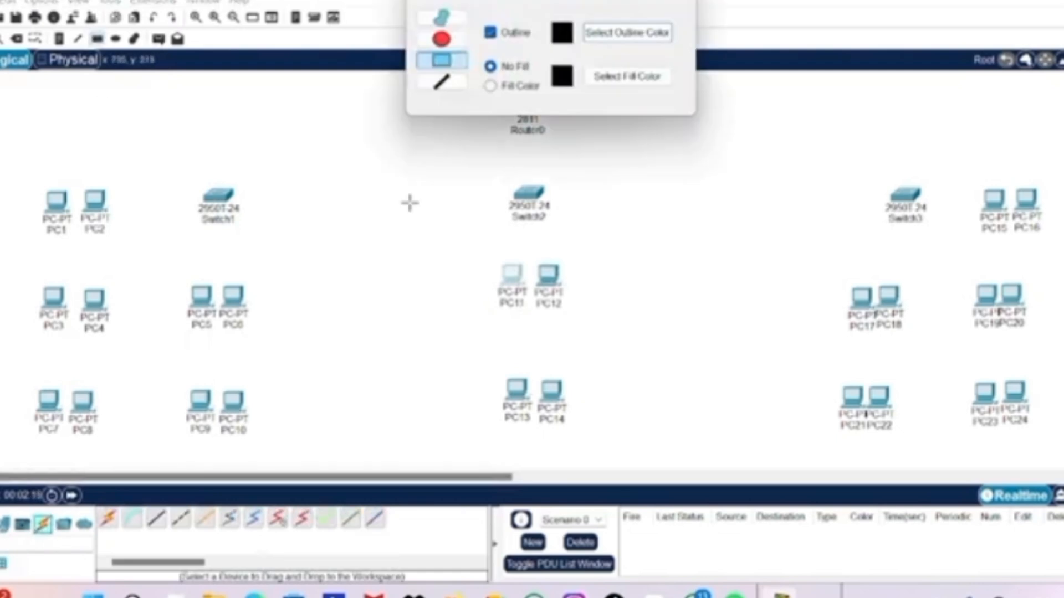
# - Draw unfilled rectangles with black outlines around the PC groups of each switch and align PC11 with PC12
pyautogui.moveTo(4, 271); pyautogui.dragTo(270, 351)
pyautogui.moveTo(6, 368); pyautogui.dragTo(269, 446)
pyautogui.moveTo(460, 261); pyautogui.dragTo(614, 340)
pyautogui.moveTo(464, 359); pyautogui.dragTo(613, 435)
pyautogui.moveTo(957, 178); pyautogui.dragTo(1063, 246)
pyautogui.moveTo(812, 260); pyautogui.dragTo(1063, 342)
pyautogui.moveTo(814, 361); pyautogui.dragTo(1063, 444)
pyautogui.press('Escape')
pyautogui.moveTo(512, 274); pyautogui.dragTo(549, 282)
# - Connect Switch1 to Switch2, Router0 to Switch2, and Switch2 to Switch3 with automatically chosen connections
pyautogui.click(109, 518)
pyautogui.click(219, 195)
pyautogui.click(528, 193)
pyautogui.click(108, 518)
pyautogui.click(527, 104)
pyautogui.click(529, 193)
pyautogui.click(109, 519)
pyautogui.click(529, 193)
pyautogui.click(906, 195)
pyautogui.click(109, 518)
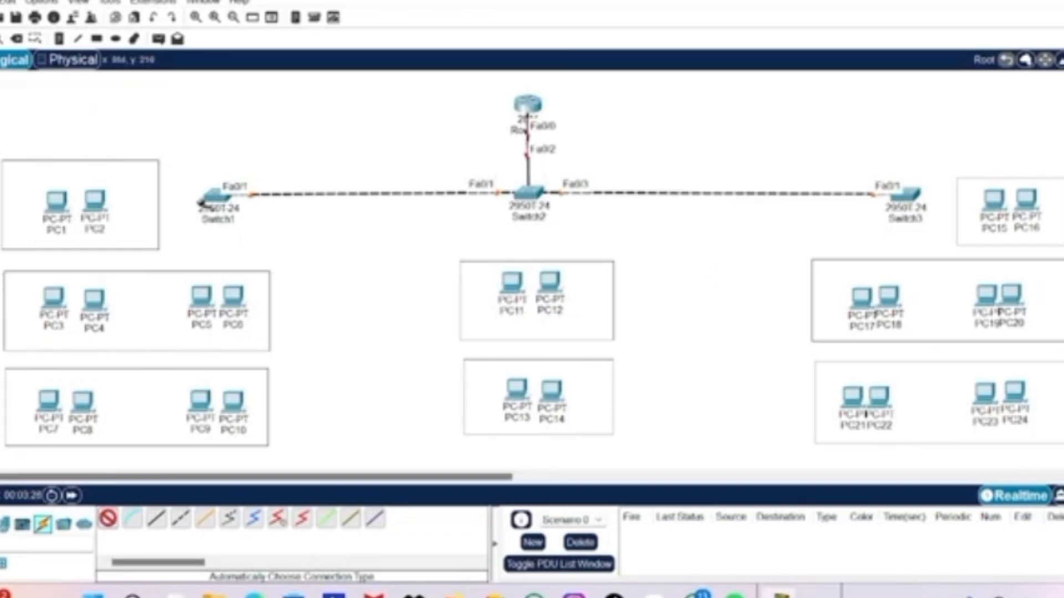
# - Connect Switch1 to each of PC1 to PC10 with automatically chosen connections
pyautogui.click(218, 196)
pyautogui.click(95, 198)
pyautogui.click(218, 196)
pyautogui.click(56, 200)
pyautogui.click(217, 197)
pyautogui.click(54, 297)
pyautogui.click(218, 196)
pyautogui.click(94, 300)
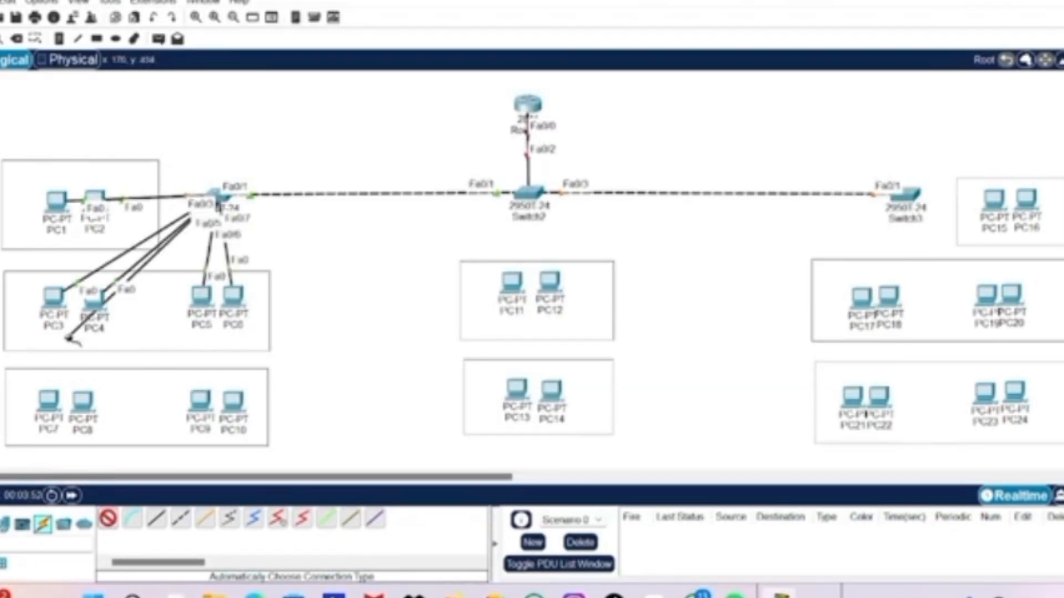
pyautogui.click(218, 196)
pyautogui.click(200, 400)
pyautogui.click(218, 197)
pyautogui.click(233, 401)
# - Connect Switch2 to each of PC11 to PC14 with automatically chosen connections
pyautogui.click(529, 192)
pyautogui.click(512, 281)
pyautogui.click(529, 192)
pyautogui.click(549, 281)
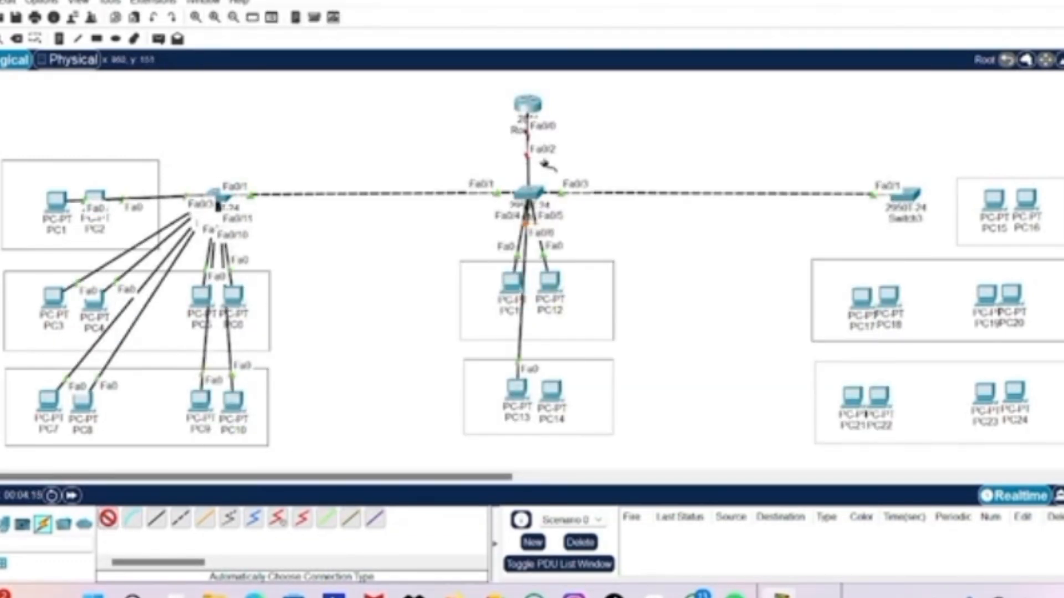
# - Connect Switch3 to each of PC15 to PC24 with automatically chosen connections, and move PC22 away from PC21
pyautogui.click(906, 196)
pyautogui.click(1027, 199)
pyautogui.click(907, 196)
pyautogui.click(862, 298)
pyautogui.click(907, 196)
pyautogui.click(889, 297)
pyautogui.click(906, 196)
pyautogui.click(986, 295)
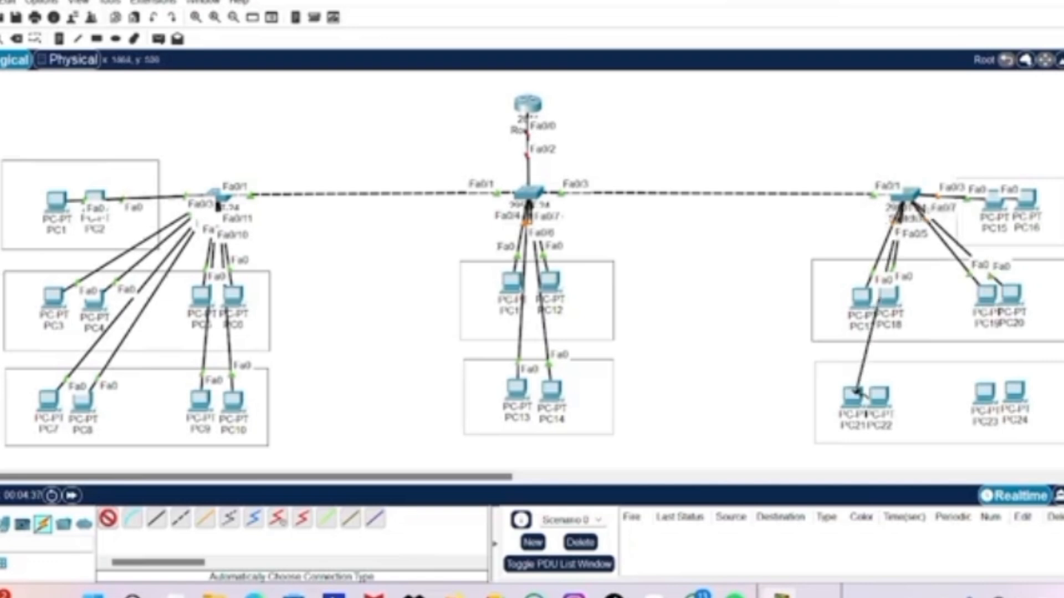
pyautogui.click(986, 394)
pyautogui.click(906, 196)
pyautogui.click(1014, 391)
pyautogui.click(108, 519)
pyautogui.moveTo(879, 396); pyautogui.dragTo(895, 398)
# - Add a note beside Router0 listing VLAN10 10.10.10.0/24, VLAN20 20.20.20.0/24, VLAN30 30.30.30.0/24, VLAN40 40.40.40.0/24 and VLAN50 50.50.50.0/24
pyautogui.click(60, 38)
pyautogui.click(631, 112)
pyautogui.write('VLAN10-10.10.10.0/24')
pyautogui.press('Return')
pyautogui.write('VLAN20-20.20.20.0/24')
pyautogui.press('Return')
pyautogui.write('VLAN30-30.30.30.0/24')
pyautogui.press('Return')
pyautogui.write('VLAN40-40.40.40.0/24')
pyautogui.press('Return')
pyautogui.write('VLAN50-50.50.50.0/24')
# - Label Switch1's PC groups VLAN10, VLAN20 and VLAN30, Switch2's groups VLAN40 and VLAN50, and the PC15–PC16 group VLAN10
pyautogui.click(59, 39)
pyautogui.click(10, 170)
pyautogui.write('VLAN10')
pyautogui.click(12, 277)
pyautogui.write('VLAN20')
pyautogui.click(12, 370)
pyautogui.write('VLAN30')
pyautogui.click(464, 259)
pyautogui.write('VLAN40')
pyautogui.click(467, 359)
pyautogui.click(1044, 176)
pyautogui.write('VLAN10')
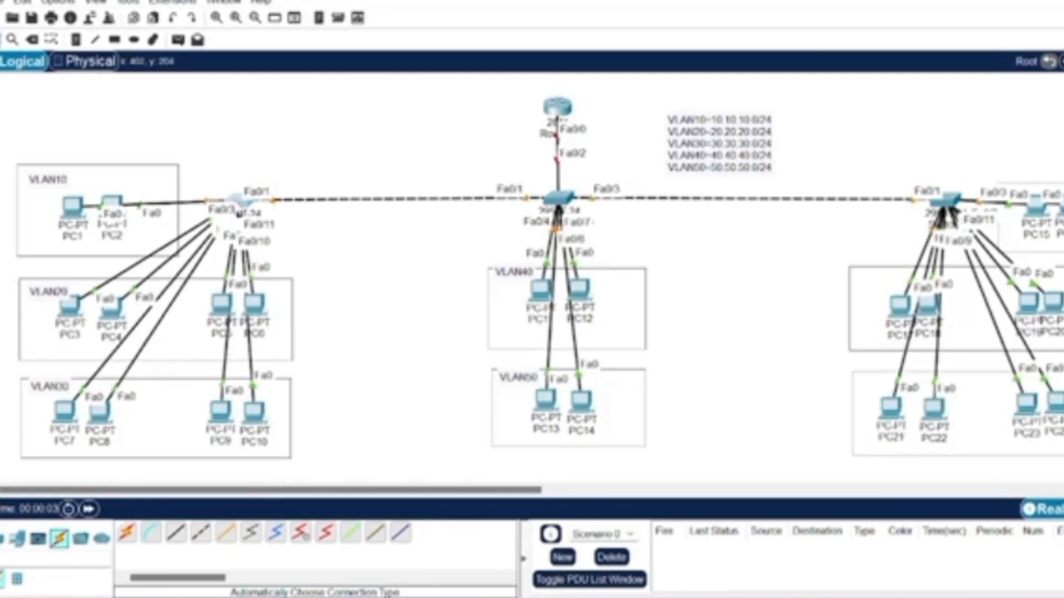
# - Open the command line of Switch1 and enter global configuration mode
pyautogui.click(238, 207)
pyautogui.click(518, 15)
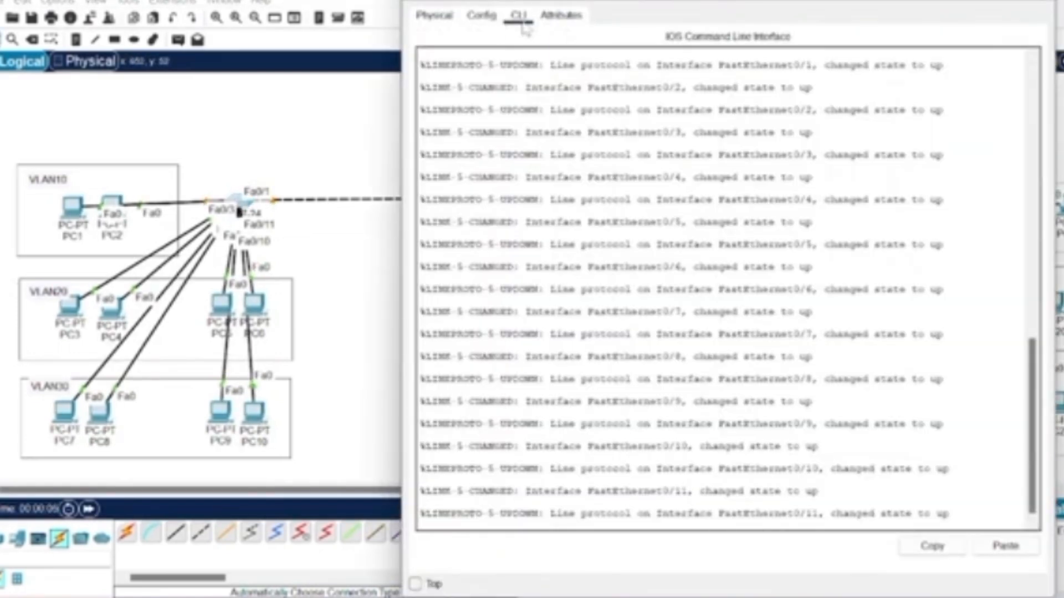
pyautogui.press('Return')
pyautogui.write('en')
pyautogui.press('Return')
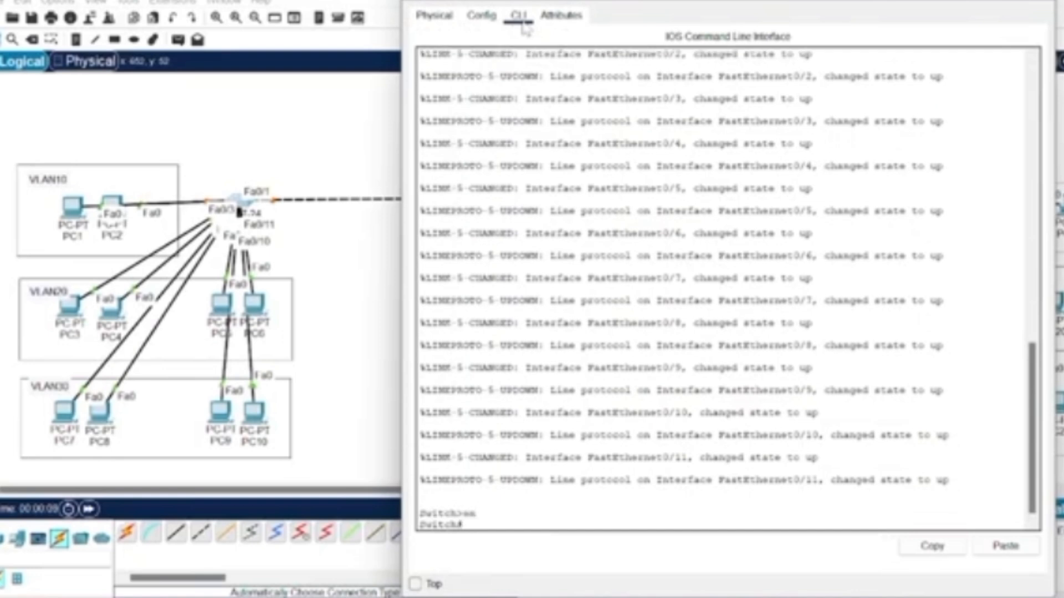
pyautogui.write('conf t')
pyautogui.press('Return')
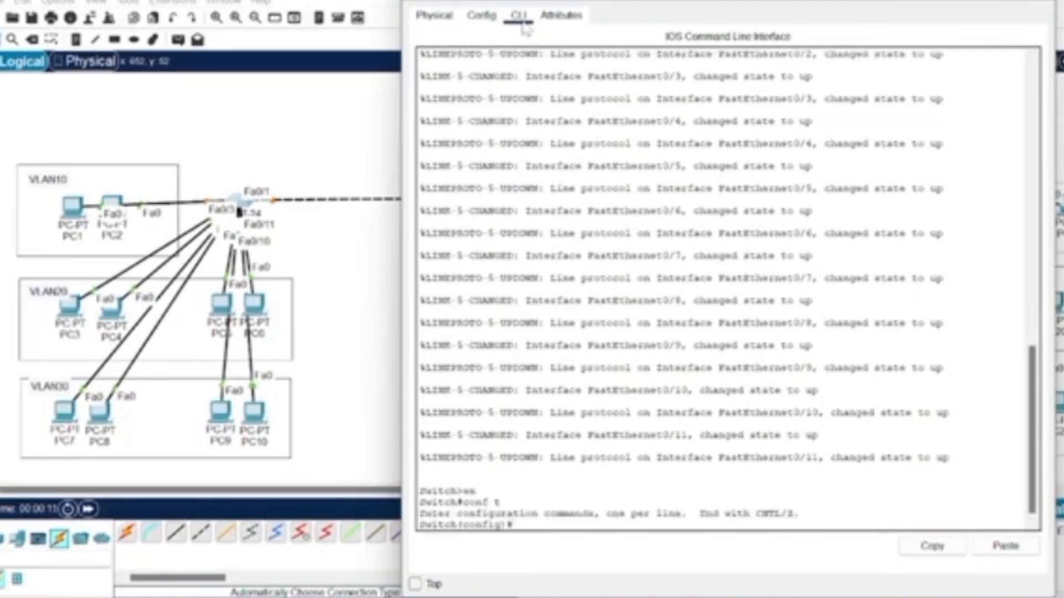
# - Create VLANs 10, 20, 30, 40 and 50 on Switch1
pyautogui.write('vlan 10')
pyautogui.press('Return')
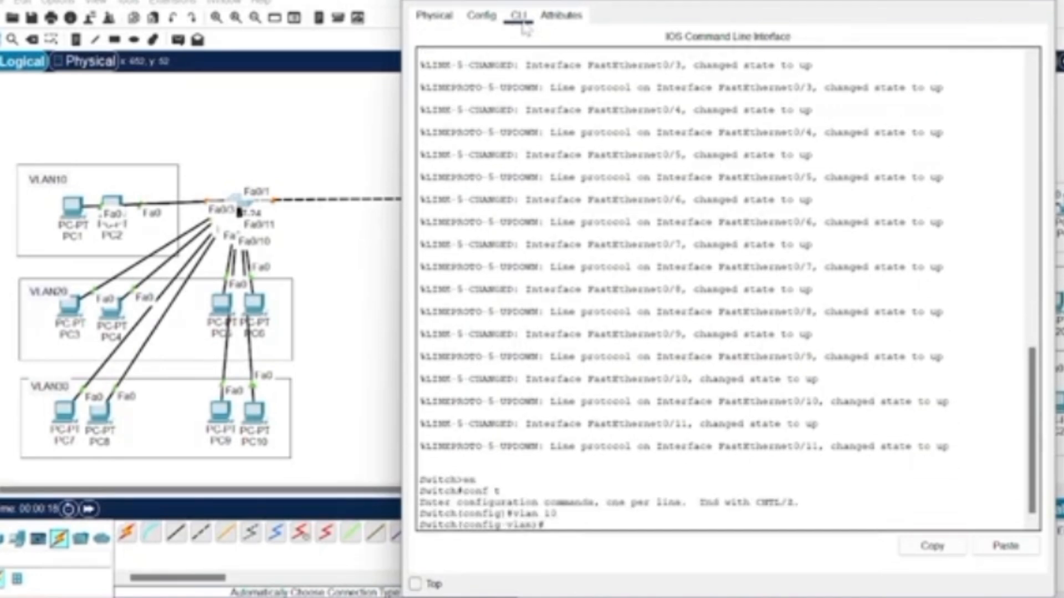
pyautogui.write('vlan20')
pyautogui.press('Return')
pyautogui.write('vlan 30')
pyautogui.press('Return')
pyautogui.write('vlan 40')
pyautogui.press('Return')
pyautogui.write('vlan 50')
pyautogui.press('Return')
# - Display the brief VLAN table on Switch1 and check the entries for VLANs 10 to 50
pyautogui.write('do show vlan brief')
pyautogui.press('Return')
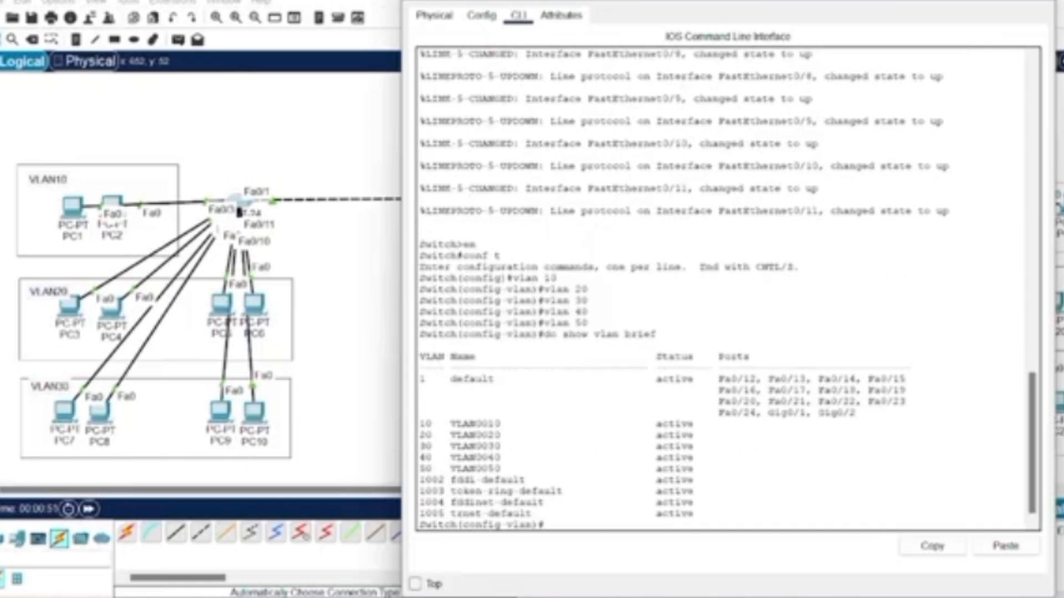
pyautogui.moveTo(420, 423); pyautogui.dragTo(466, 469)
pyautogui.click(644, 425)
pyautogui.moveTo(644, 425); pyautogui.dragTo(715, 467)
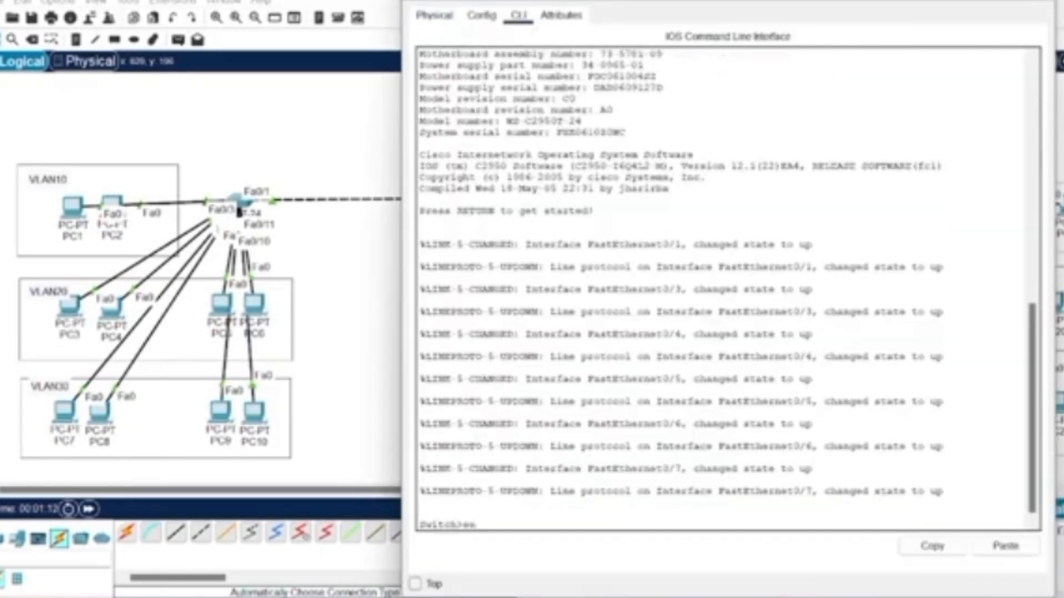
# - Enter global configuration mode on Switch2
pyautogui.press('Return')
pyautogui.write('conf t')
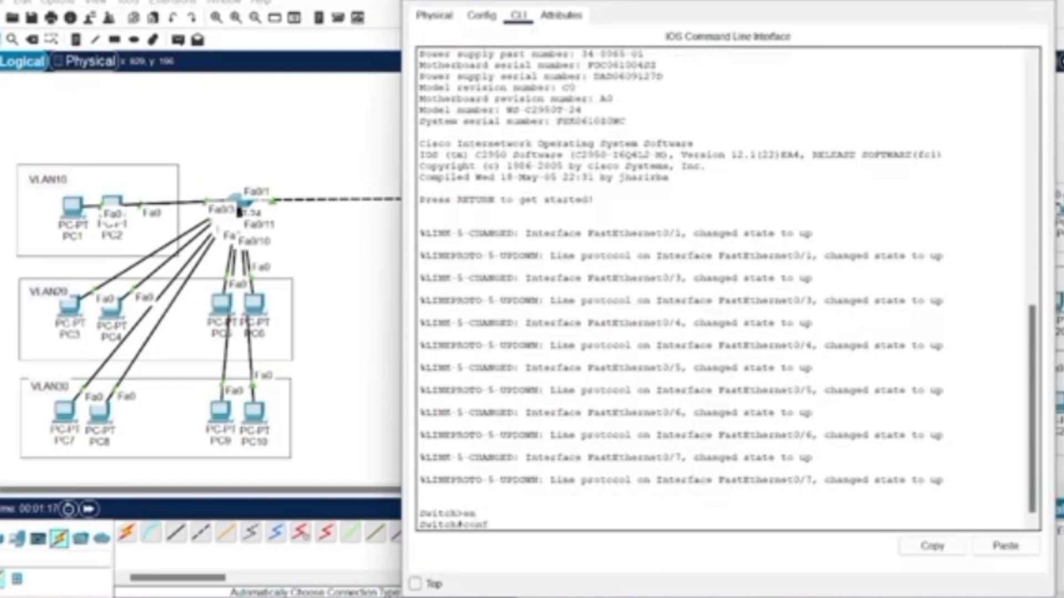
pyautogui.press('Return')
# - Create VLANs 10, 20, 30, 40 and 50 on Switch2
pyautogui.write('vlan 10')
pyautogui.press('Return')
pyautogui.write('vlan 20')
pyautogui.press('Return')
pyautogui.write('vlan 30')
pyautogui.press('Return')
pyautogui.write('vlan 40')
pyautogui.press('Return')
pyautogui.write('vlan 50')
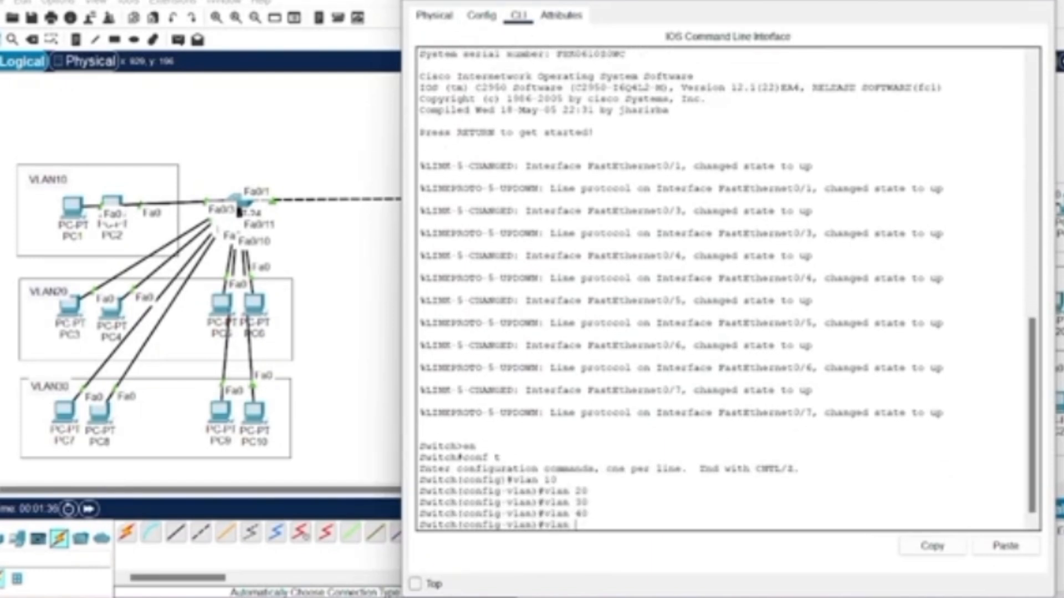
pyautogui.press('Return')
# - Display the brief VLAN table on Switch2 and check the entries for VLANs 10 to 50
pyautogui.write('do show vlan bri')
pyautogui.press('Return')
pyautogui.moveTo(418, 420); pyautogui.dragTo(724, 467)
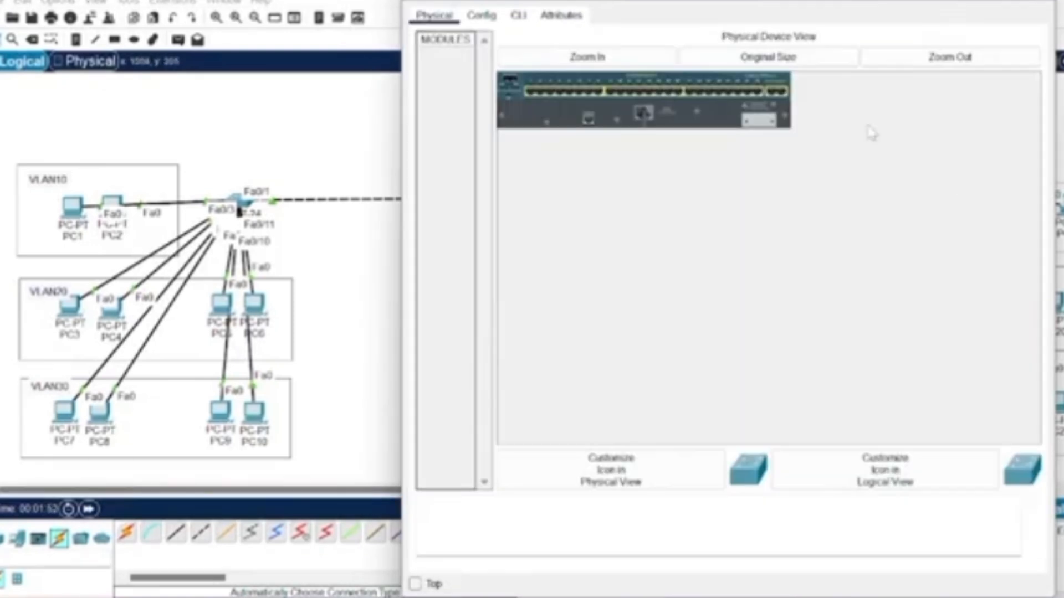
# - Open the command line of Switch3 and enter global configuration mode
pyautogui.click(518, 15)
pyautogui.write('en')
pyautogui.press('Return')
pyautogui.write('conf t')
pyautogui.press('Return')
# - Create VLANs 10, 20, 30, 40 and 50 on Switch3
pyautogui.write('vlan 10')
pyautogui.press('Return')
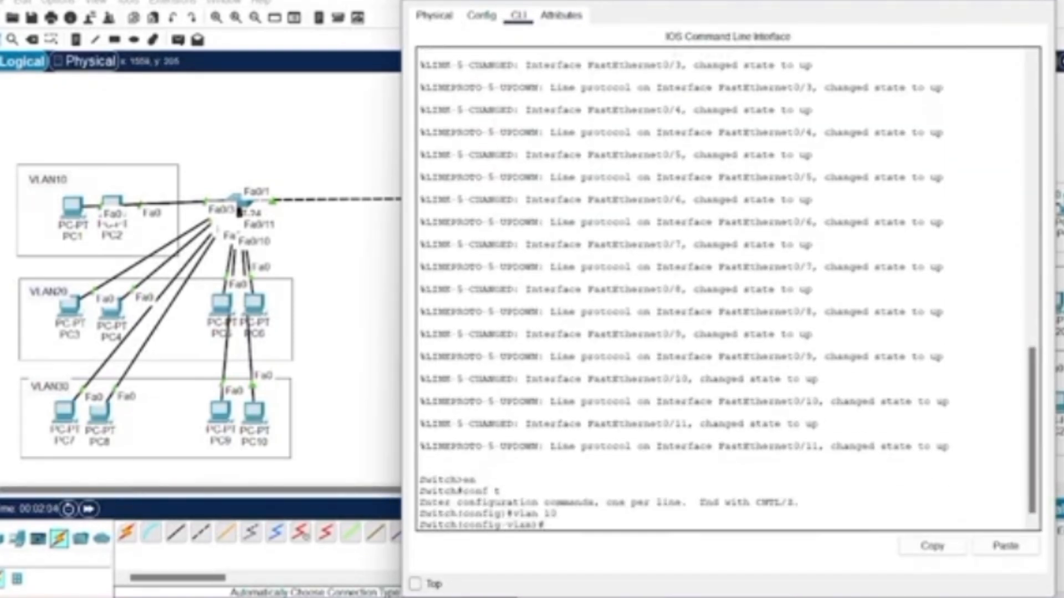
pyautogui.write('vlan 20')
pyautogui.press('Return')
pyautogui.write('vlan 30')
pyautogui.press('Return')
pyautogui.write('vlan 40')
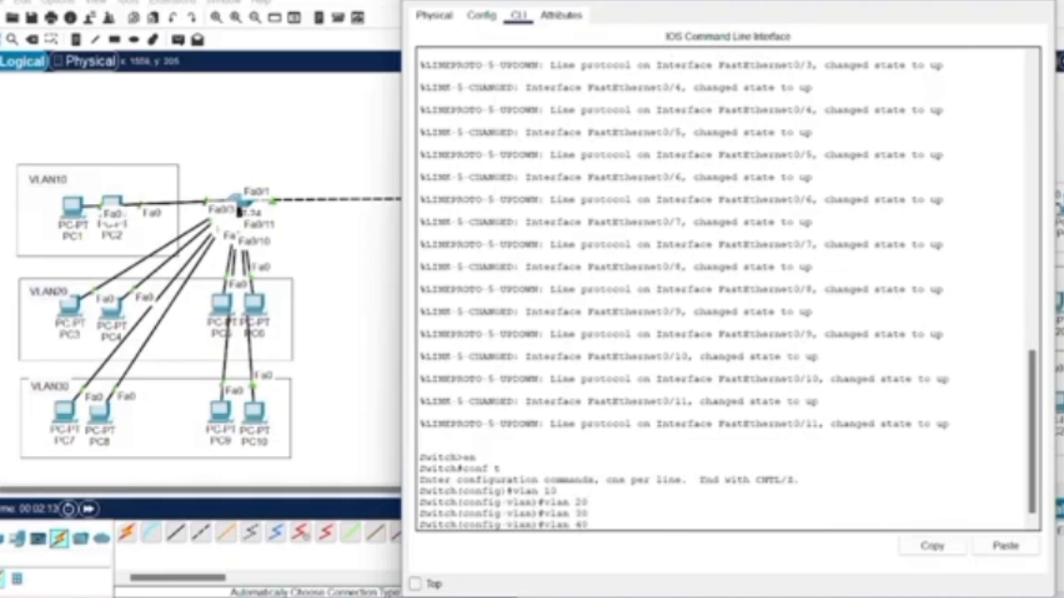
pyautogui.press('Return')
pyautogui.write('vlan 50')
pyautogui.press('Return')
# - Display the brief VLAN table on Switch3 and check the entries for VLANs 10 to 50
pyautogui.write('do show vlan brief')
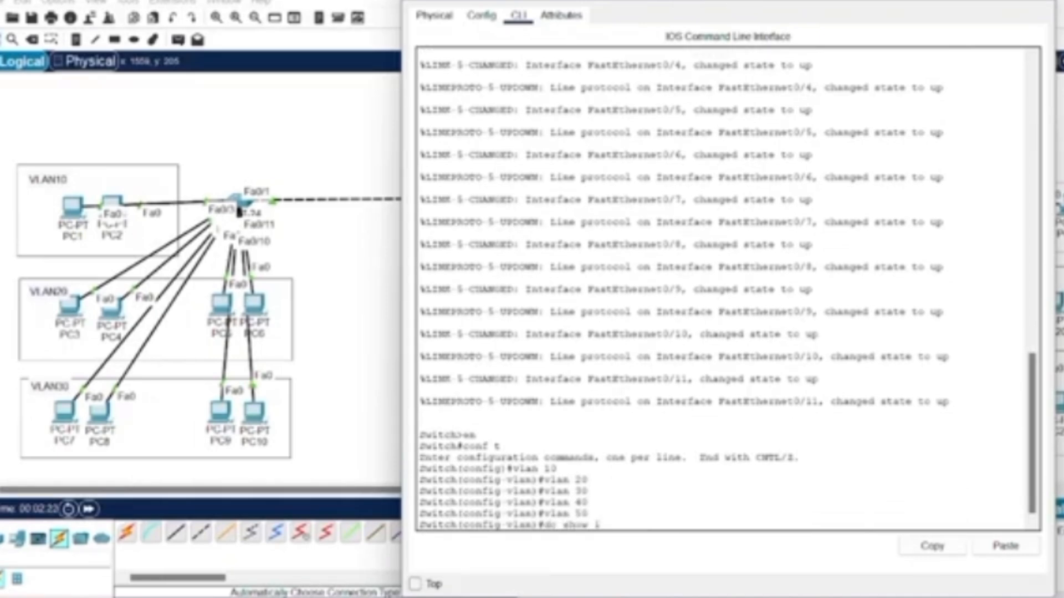
pyautogui.press('Return')
pyautogui.moveTo(419, 424); pyautogui.dragTo(759, 468)
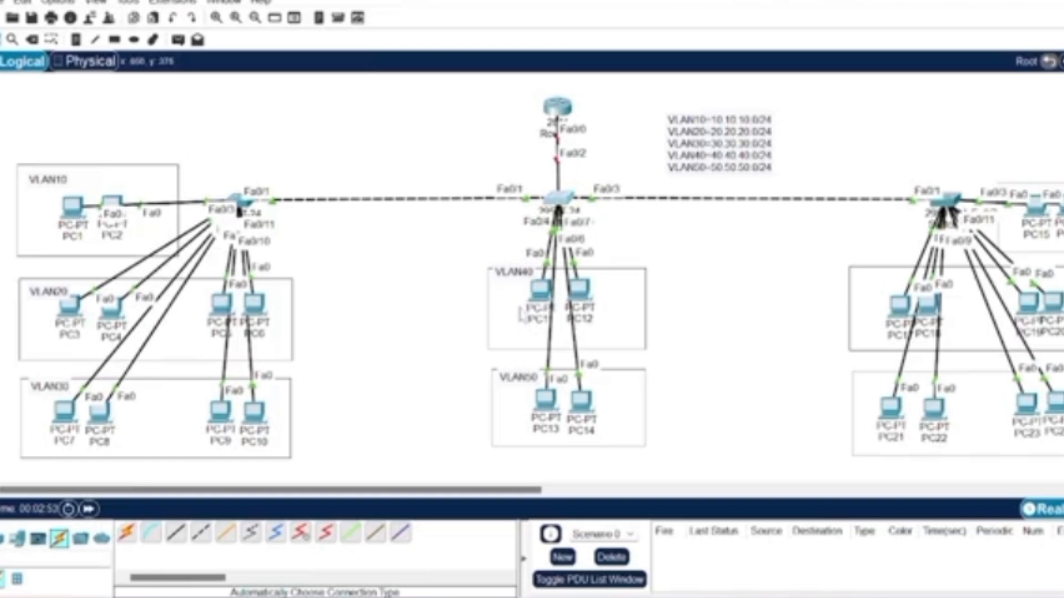
# - Space out PC11 and PC12 in the VLAN40 area to read their port labels, and return Switch2 to global configuration mode
pyautogui.moveTo(542, 293); pyautogui.dragTo(590, 287)
pyautogui.click(579, 289)
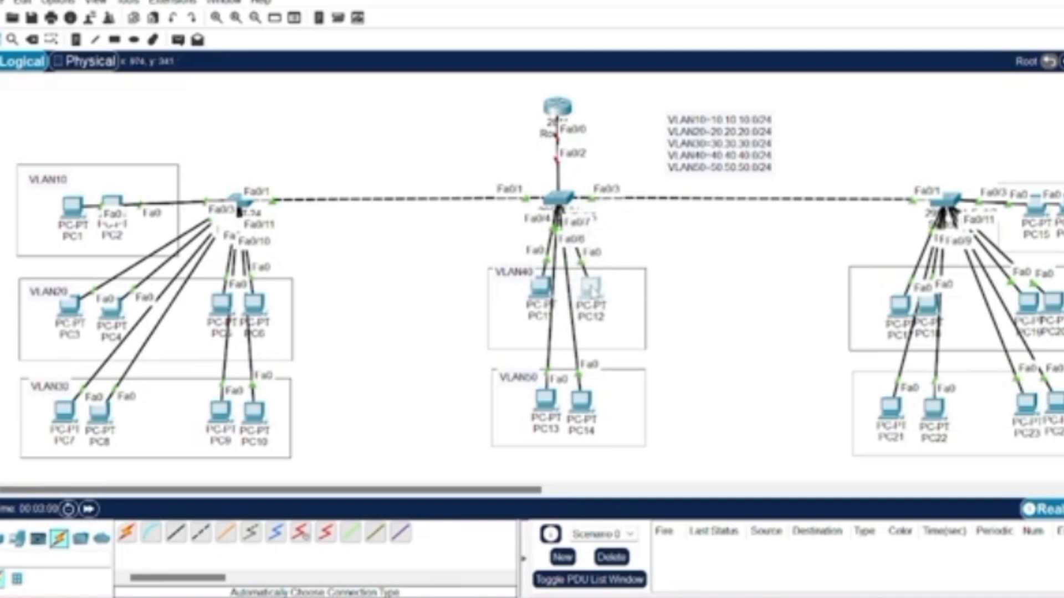
pyautogui.click(558, 198)
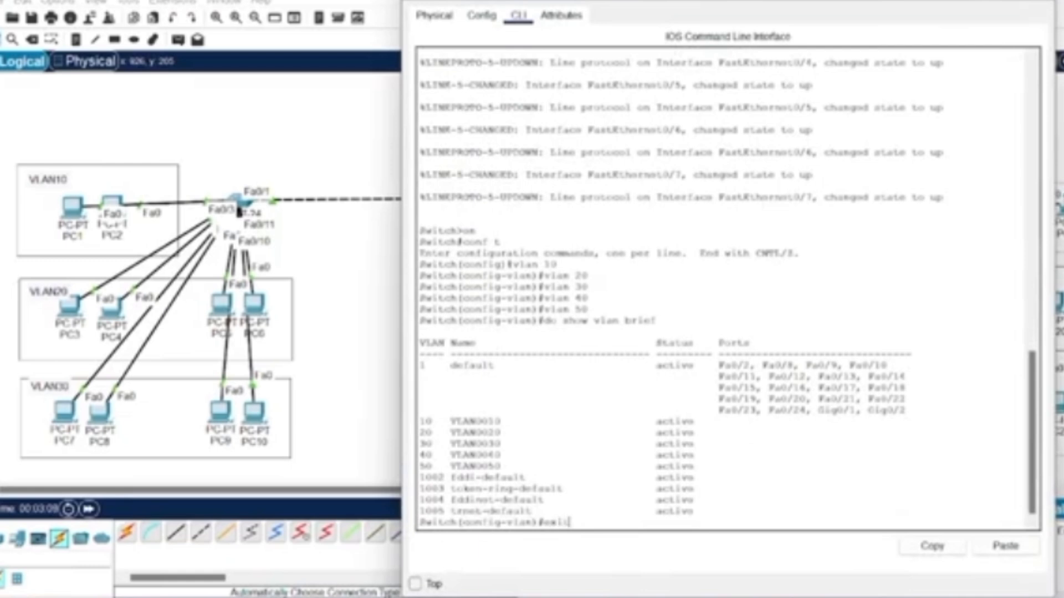
pyautogui.press('Return')
# - Configure ports Fa0/4-5 on Switch2 as access ports in VLAN 40 and return to global configuration mode
pyautogui.write('int range ')
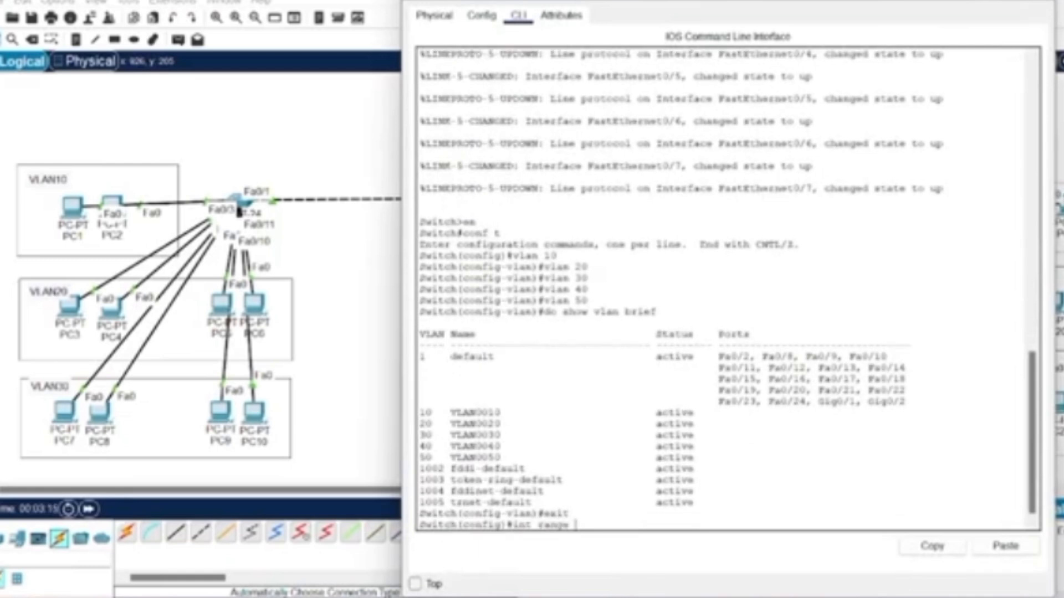
pyautogui.write('fa0/4-5')
pyautogui.press('Return')
pyautogui.write('switchport mode access')
pyautogui.press('Return')
pyautogui.write('switchport access vlan 40')
pyautogui.press('Return')
pyautogui.write('e)#e')
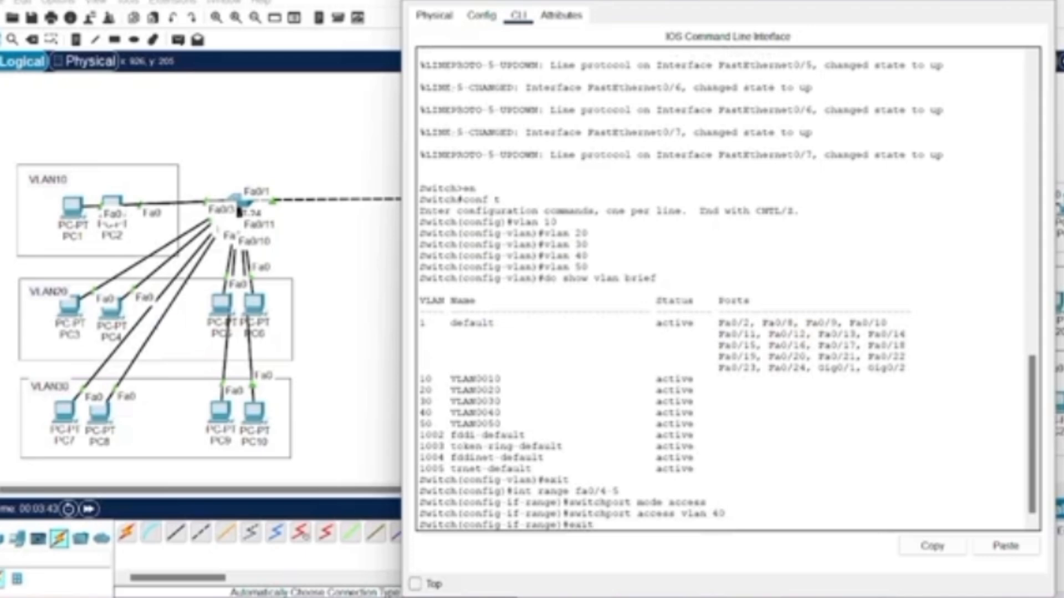
pyautogui.write('xit')
pyautogui.press('Return')
# - Space out PC13 and PC14 in the VLAN50 area to read their port labels, and bring back Switch2's command line
pyautogui.moveTo(714, 2); pyautogui.dragTo(867, 436)
pyautogui.moveTo(546, 399); pyautogui.dragTo(592, 392)
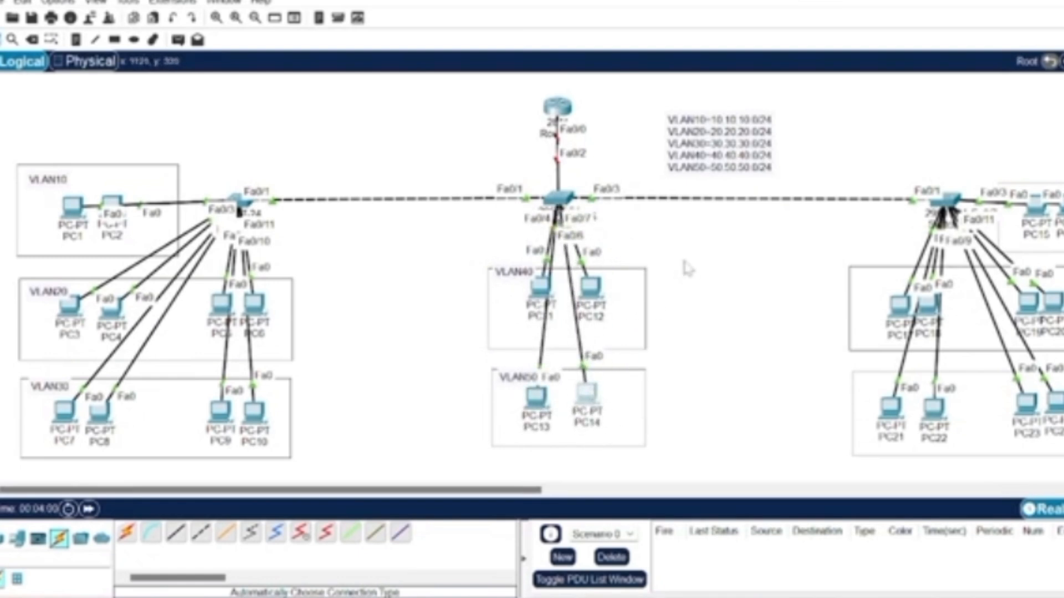
pyautogui.click(562, 199)
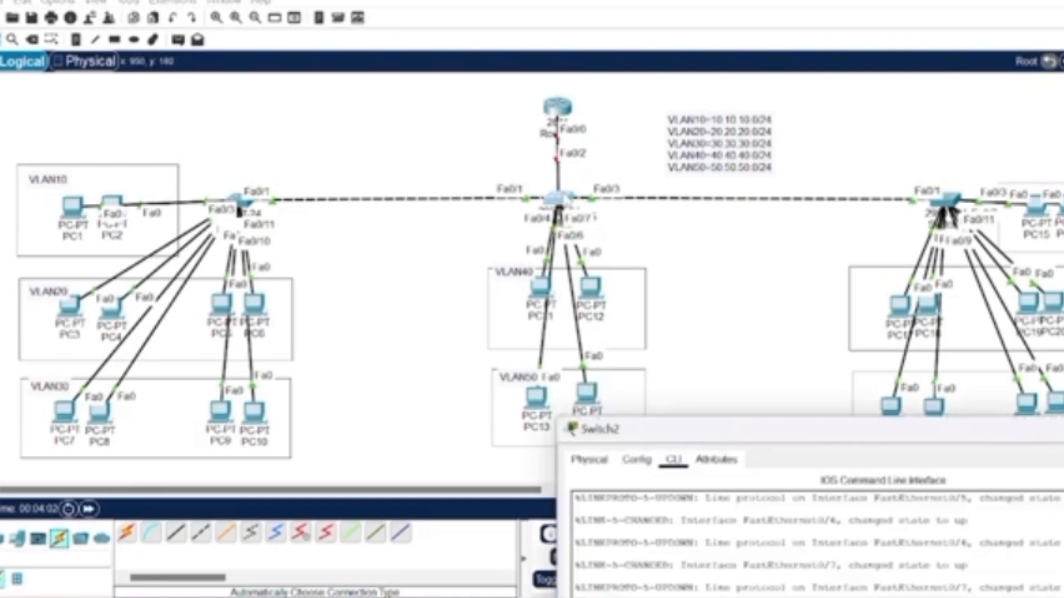
pyautogui.moveTo(931, 443); pyautogui.dragTo(797, 345)
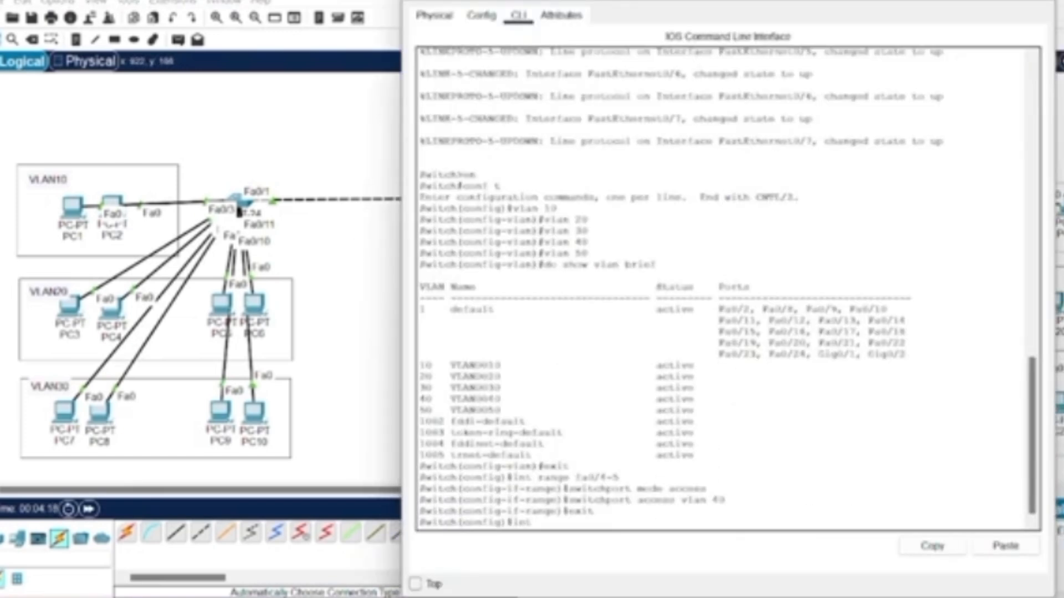
# - Configure ports Fa0/6-7 on Switch2 as access ports in VLAN 50
pyautogui.write('6-7')
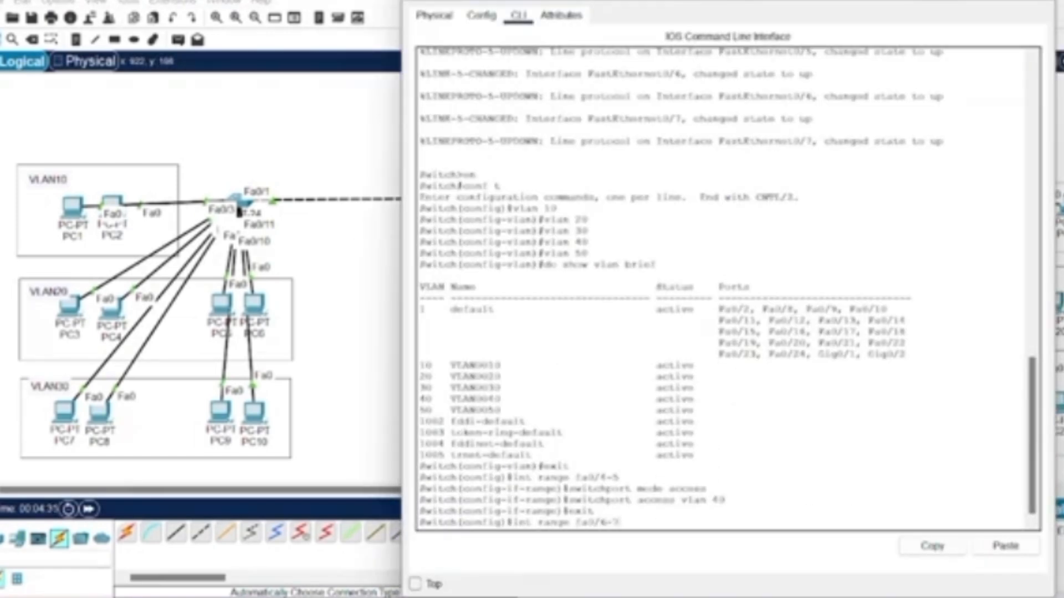
pyautogui.press('Return')
pyautogui.write('switchport mode access')
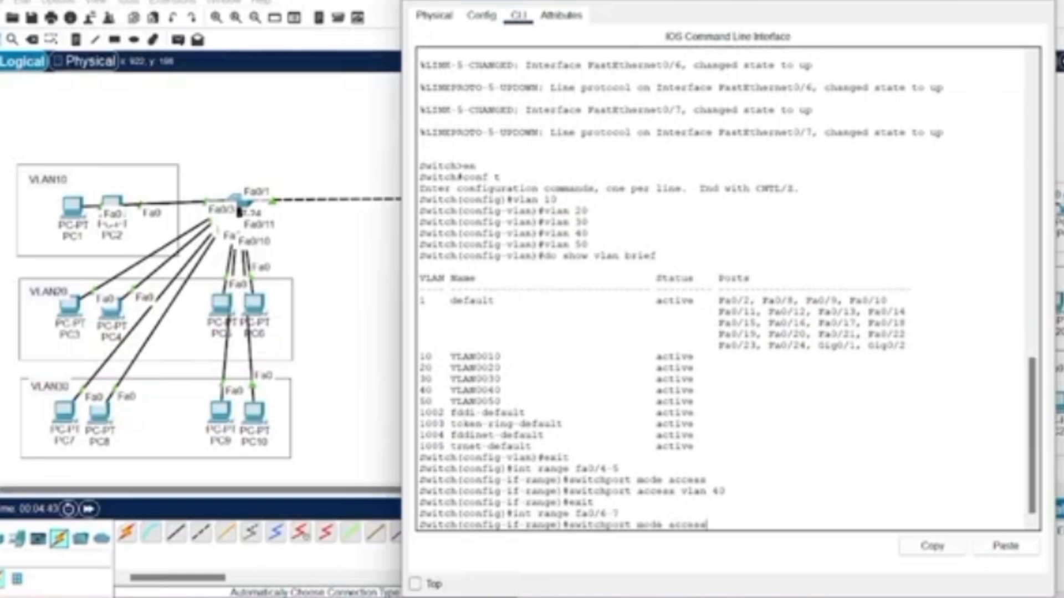
pyautogui.press('Return')
pyautogui.write('switchport access vlan 50')
pyautogui.press('Return')
# - Display the brief VLAN table on Switch2 and check the ports assigned to VLANs 40 and 50
pyautogui.write('do show vla')
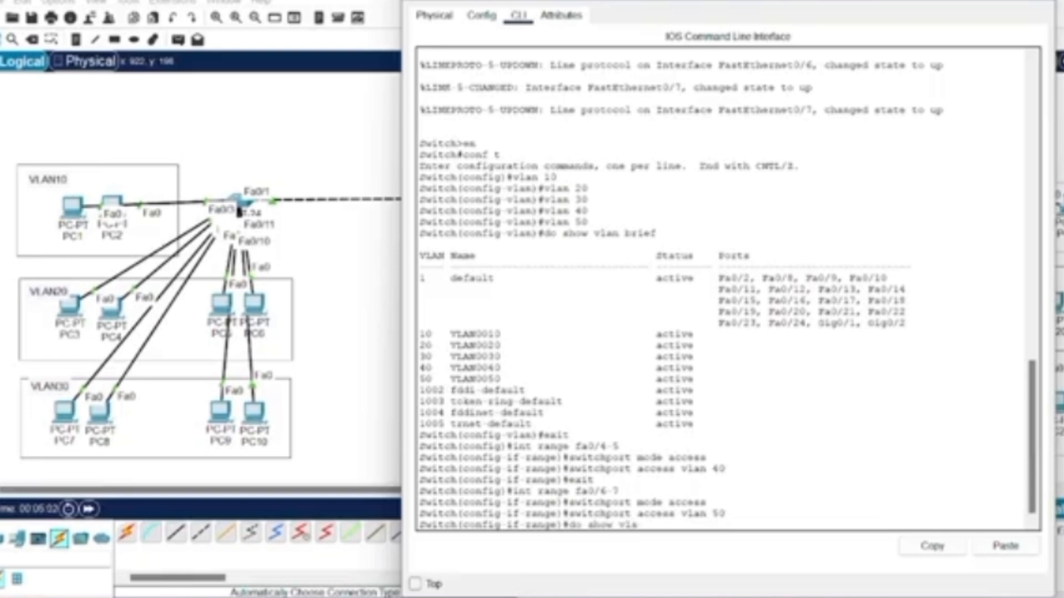
pyautogui.write('n brief')
pyautogui.press('Return')
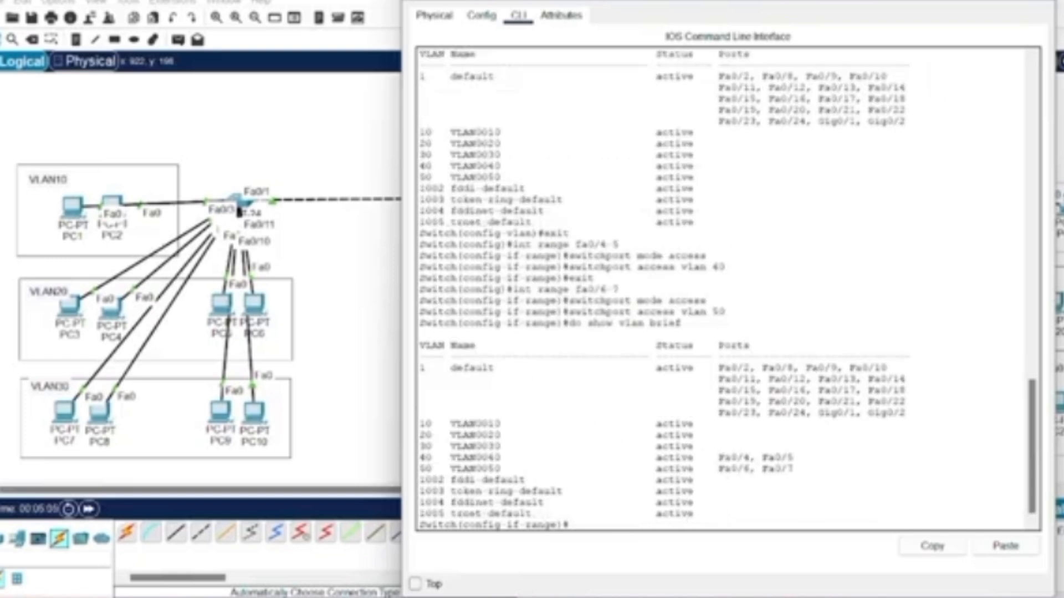
pyautogui.moveTo(420, 459); pyautogui.dragTo(794, 459)
pyautogui.moveTo(420, 469); pyautogui.dragTo(795, 469)
pyautogui.click(795, 469)
pyautogui.click(1040, 1)
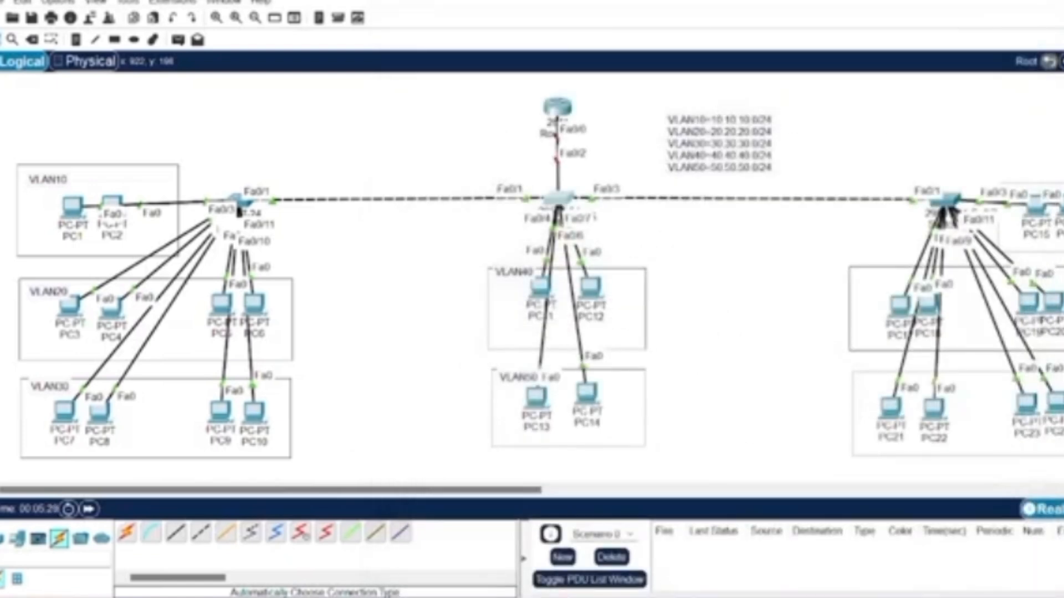
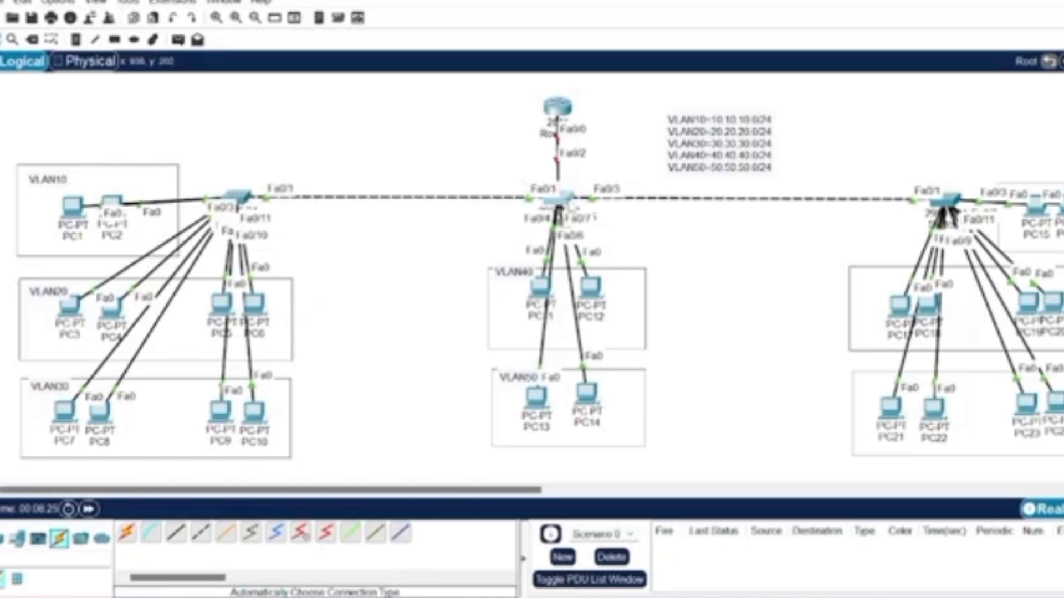
# - Configure ports Fa0/1-3 on Switch2 as trunk ports and return to global configuration mode
pyautogui.click(559, 198)
pyautogui.write('exi')
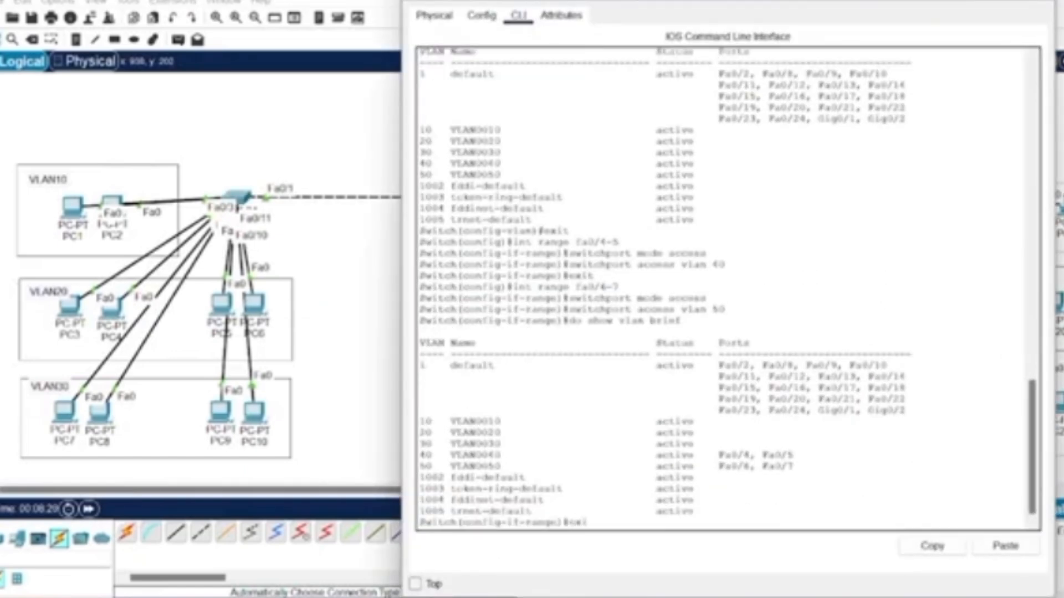
pyautogui.write('t')
pyautogui.press('Return')
pyautogui.write('int range fa0/1-3')
pyautogui.press('Return')
pyautogui.write('switch')
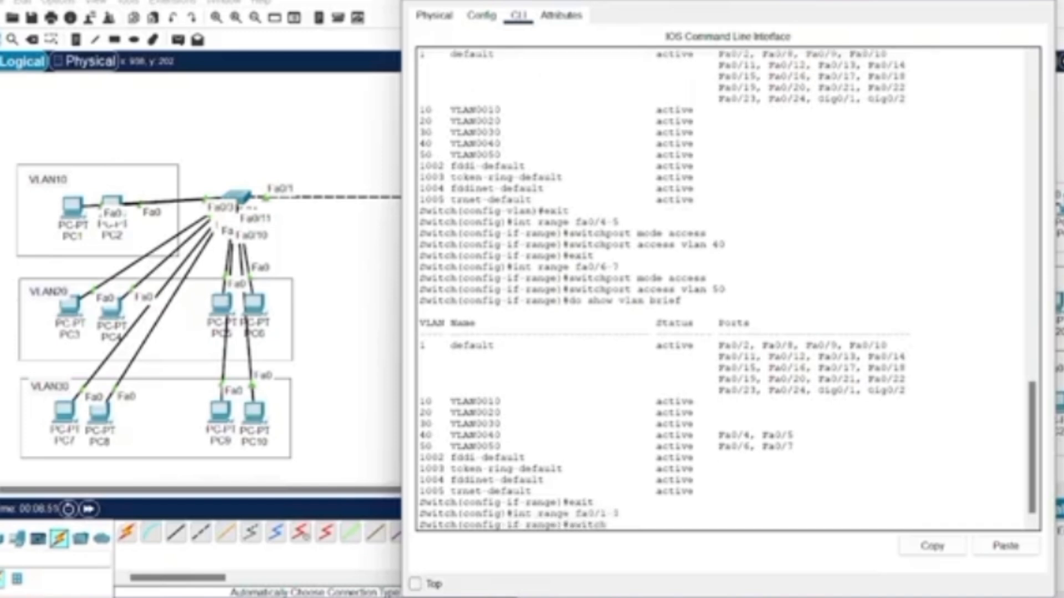
pyautogui.write('port mode trunk')
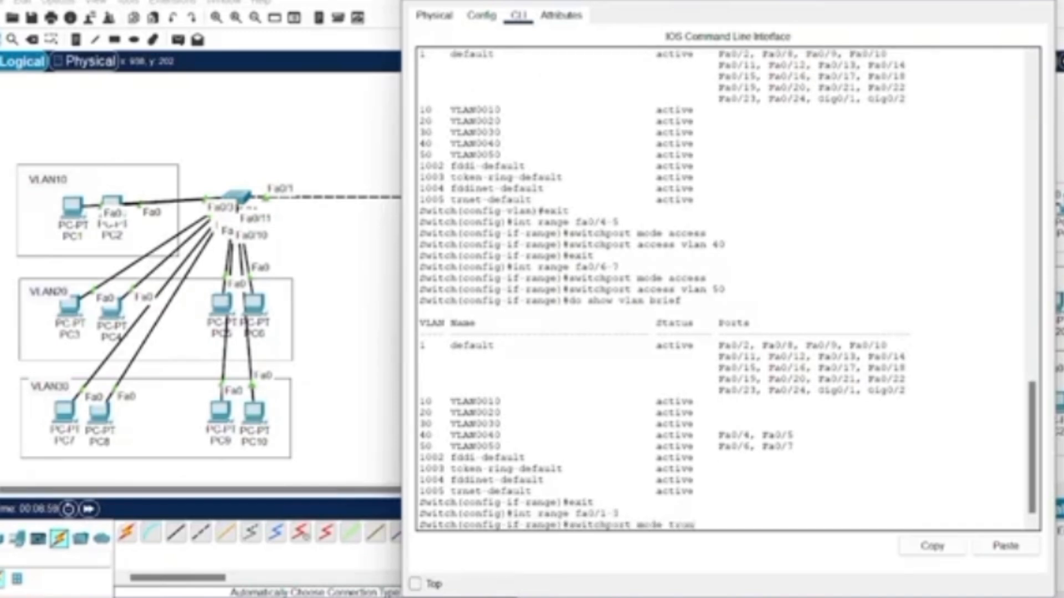
pyautogui.press('Return')
pyautogui.write('exit')
pyautogui.press('Return')
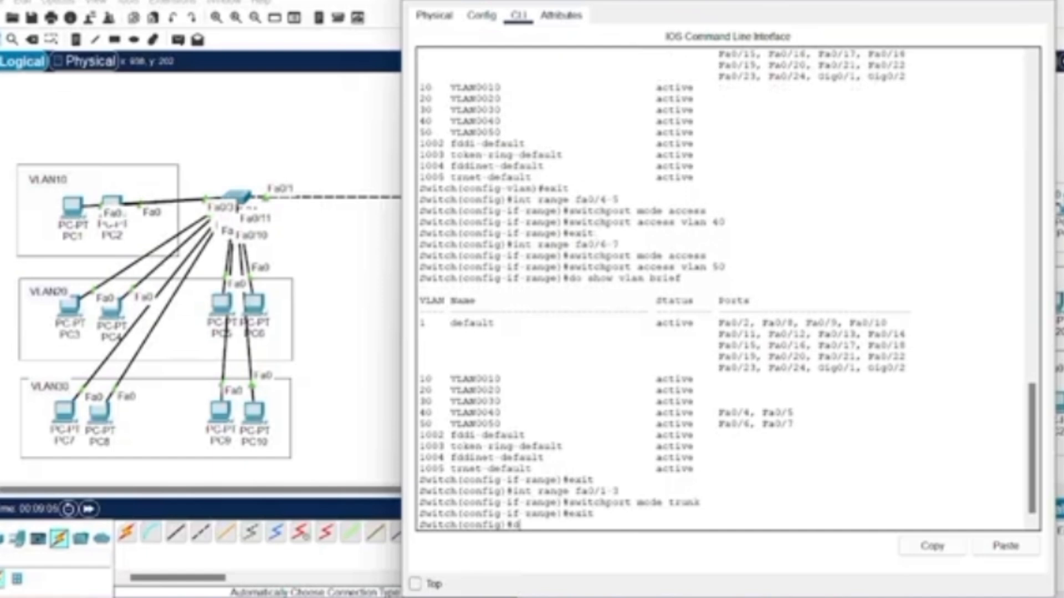
# - Display the trunk interfaces on Switch2 and check which ports are trunking
pyautogui.write('do show int trunk')
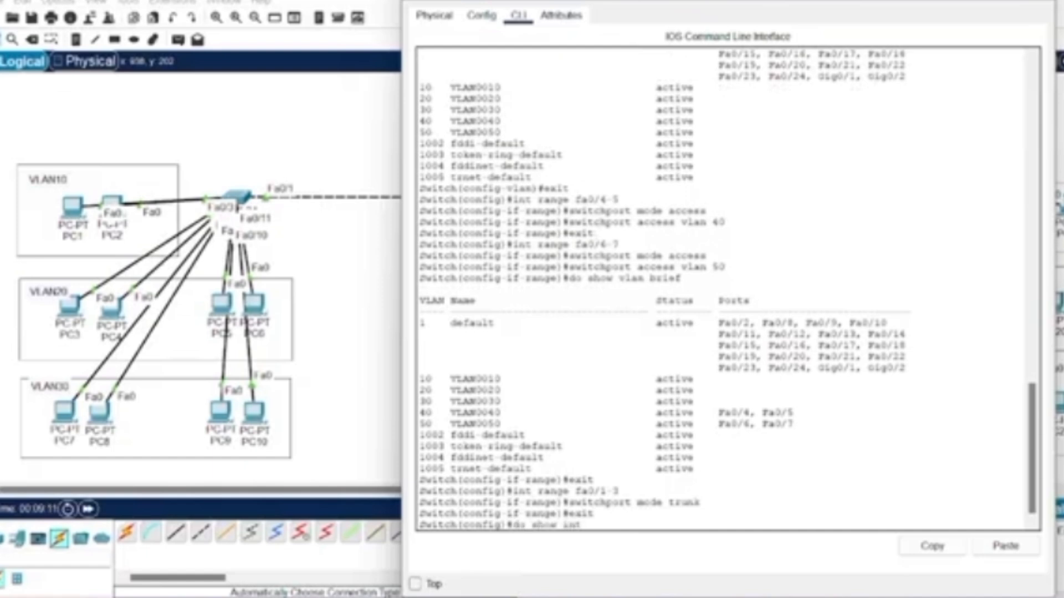
pyautogui.press('Return')
pyautogui.moveTo(419, 358); pyautogui.dragTo(758, 368)
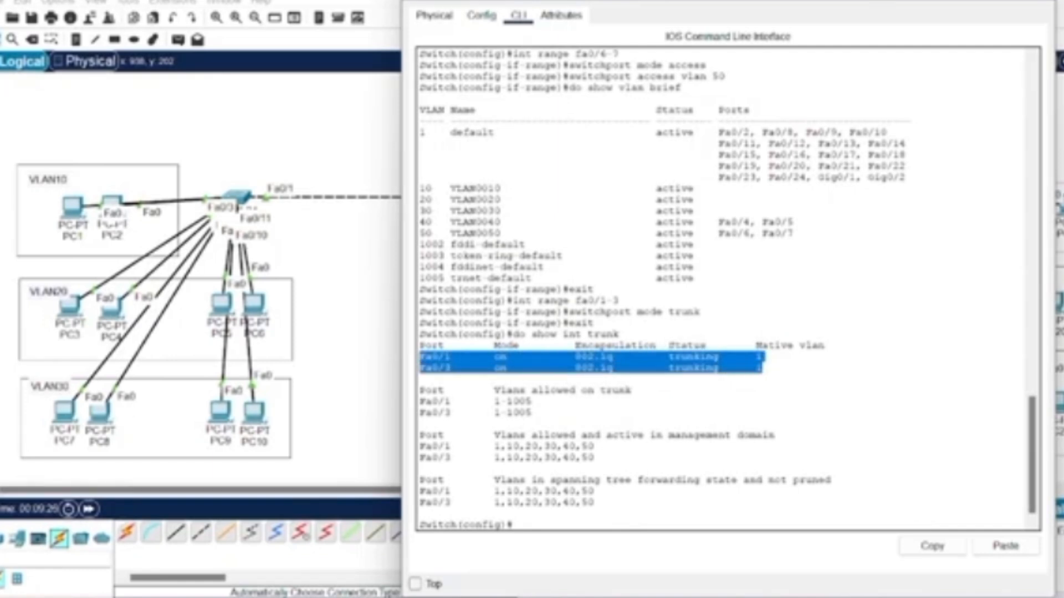
pyautogui.click(769, 367)
pyautogui.click(1023, 4)
# - Configure port Fa0/1 as a trunk on the leftmost switch in the topology and return to global configuration mode
pyautogui.click(238, 199)
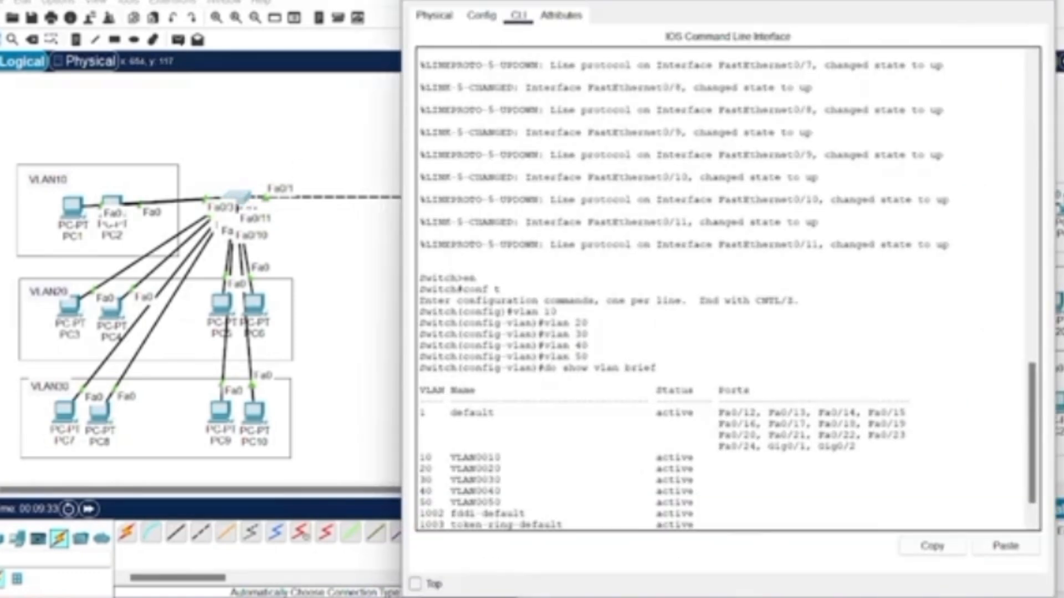
pyautogui.write('itch(config-vlan)#exit')
pyautogui.press('Return')
pyautogui.write('int range fa0/1')
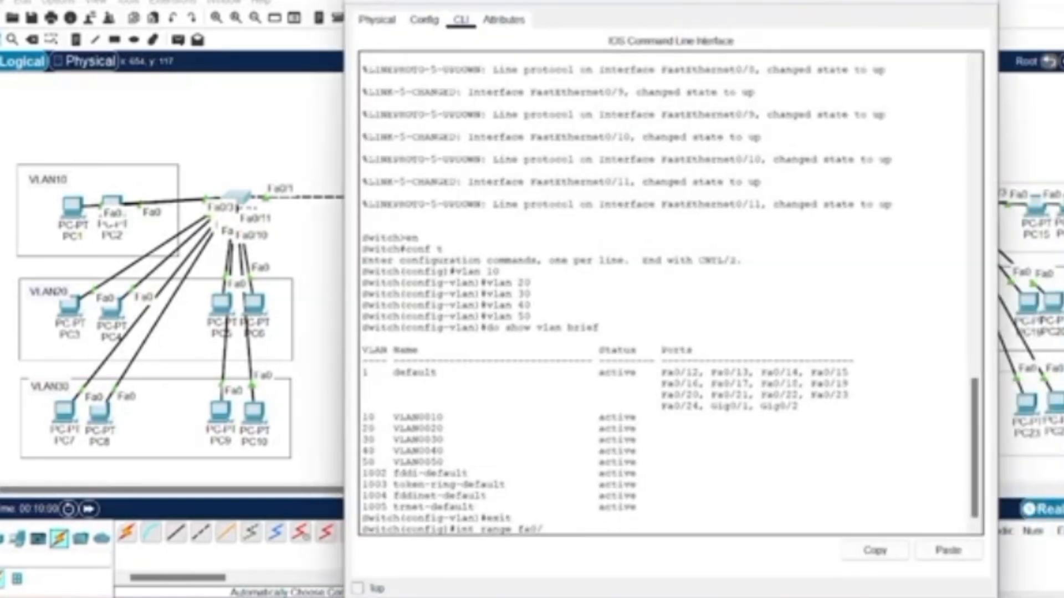
pyautogui.press('Return')
pyautogui.write('switchport mode trunk')
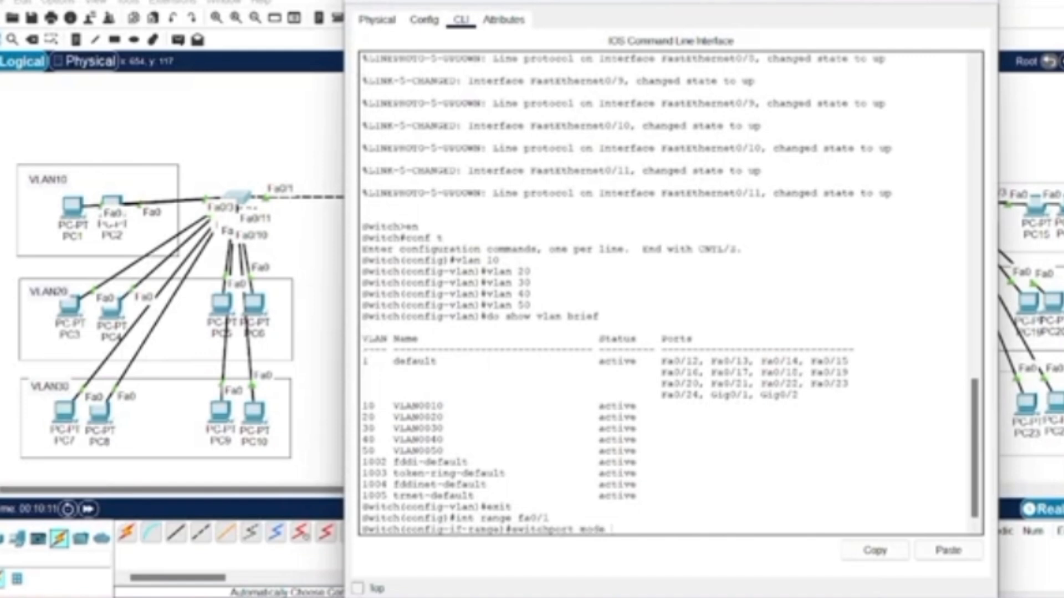
pyautogui.press('Return')
pyautogui.write('exit')
pyautogui.press('Return')
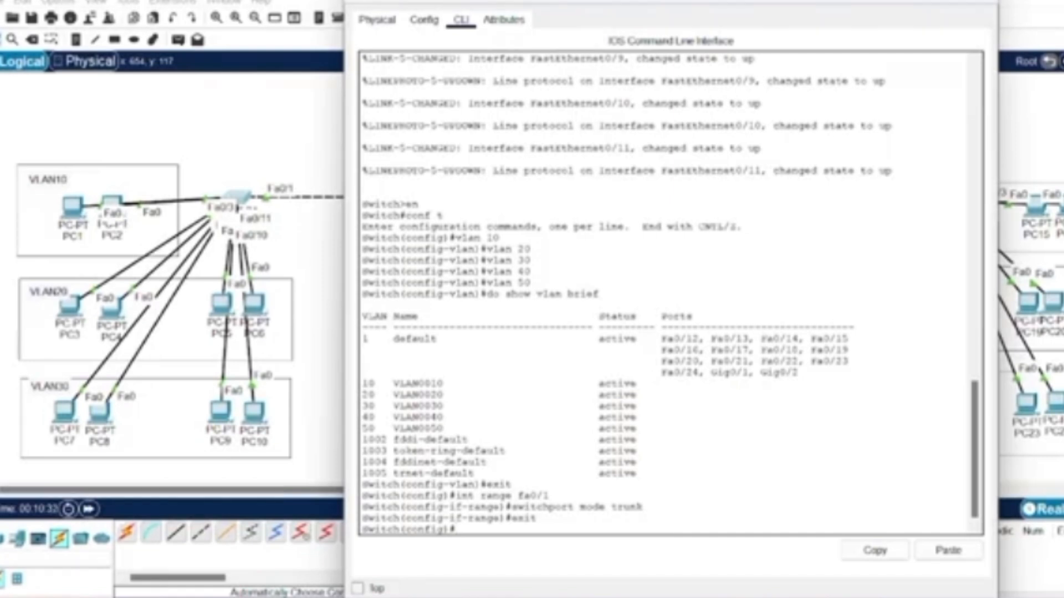
# - Configure ports Fa0/2-3 on the leftmost switch as access ports in VLAN 10, nudging PC1 and PC2 to read their port labels
pyautogui.write('int range fa0/2-3')
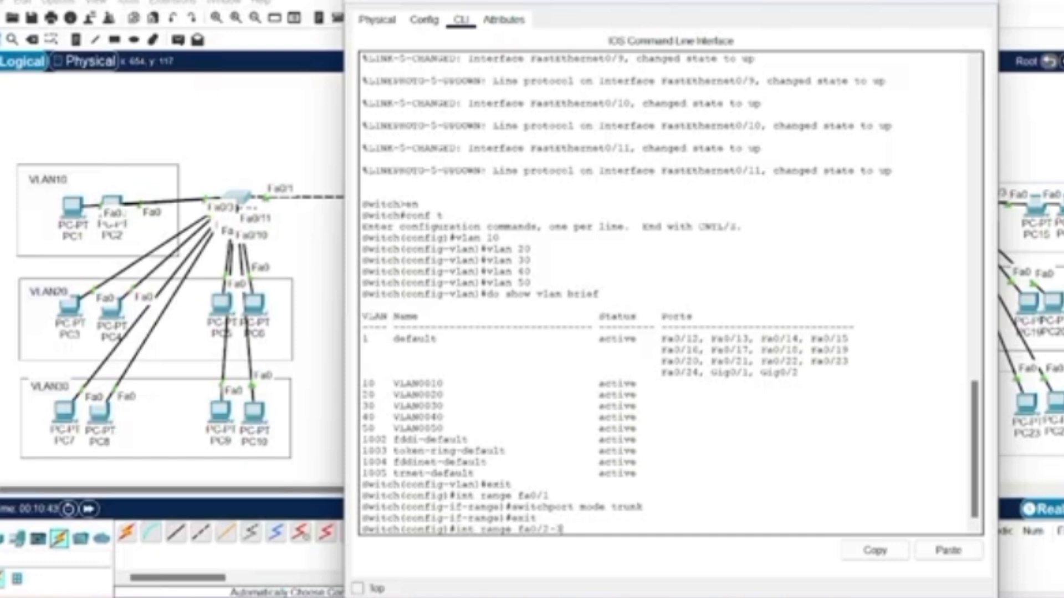
pyautogui.moveTo(73, 206); pyautogui.dragTo(64, 198)
pyautogui.moveTo(112, 206); pyautogui.dragTo(110, 197)
pyautogui.click(238, 198)
pyautogui.press('Return')
pyautogui.write('switchport mode access')
pyautogui.press('Return')
pyautogui.write('s')
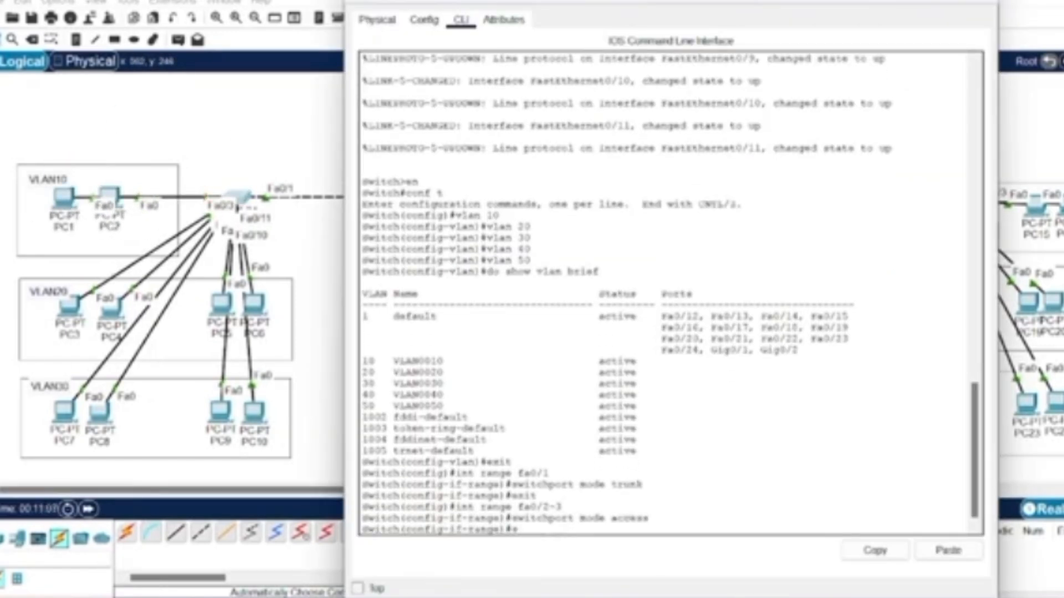
pyautogui.write('witchport access vlan 10')
pyautogui.press('Return')
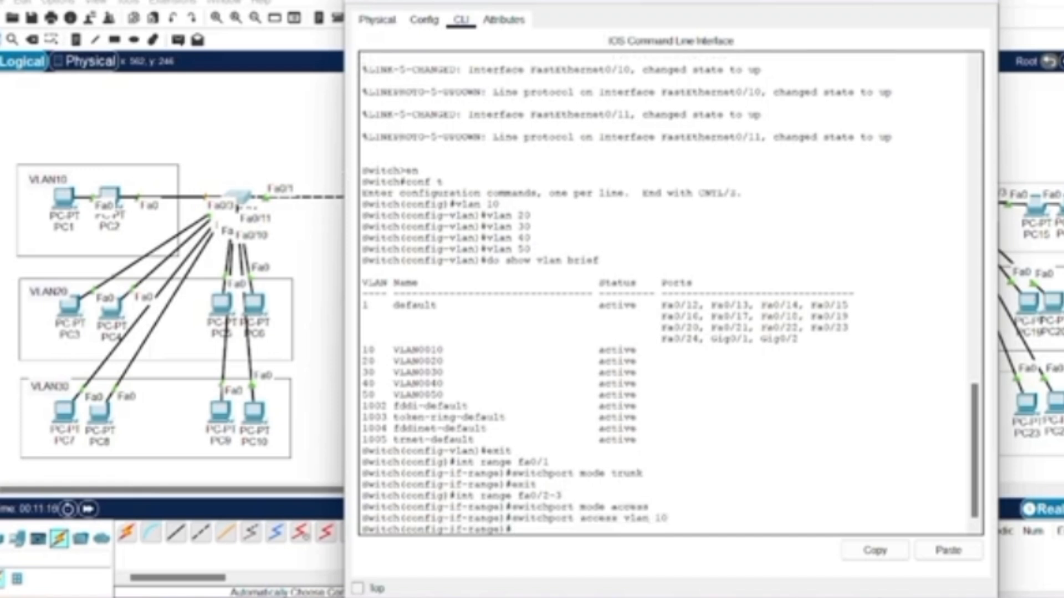
pyautogui.write('exit')
pyautogui.press('Return')
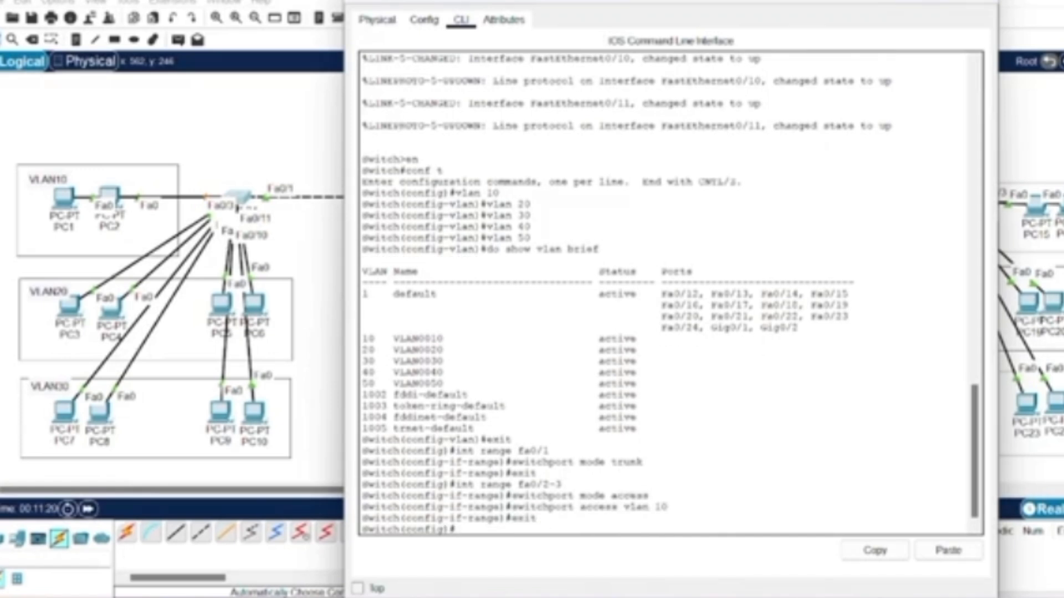
# - Configure ports Fa0/4-7 on the leftmost switch as access ports in VLAN 20, spacing out PC3 to PC6 to read their port labels
pyautogui.write('int range fa')
pyautogui.moveTo(69, 311)
pyautogui.mouseDown()
pyautogui.moveTo(97, 144)
pyautogui.moveTo(69, 313)
pyautogui.moveTo(152, 144)
pyautogui.moveTo(120, 314)
pyautogui.mouseUp()
pyautogui.moveTo(221, 305)
pyautogui.mouseDown()
pyautogui.moveTo(211, 141)
pyautogui.moveTo(196, 317)
pyautogui.moveTo(212, 305)
pyautogui.mouseUp()
pyautogui.moveTo(254, 305)
pyautogui.mouseDown()
pyautogui.moveTo(399, 236)
pyautogui.moveTo(258, 306)
pyautogui.mouseUp()
pyautogui.click(240, 196)
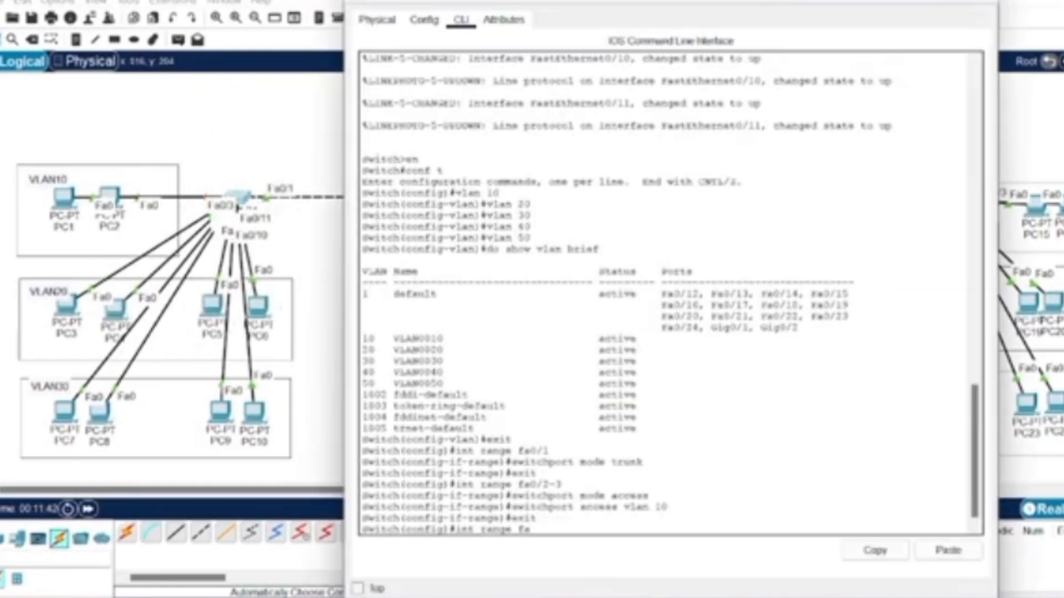
pyautogui.write('-7')
pyautogui.press('Return')
pyautogui.write('switchport mode access')
pyautogui.press('Return')
pyautogui.write('switchport acces vlan 20')
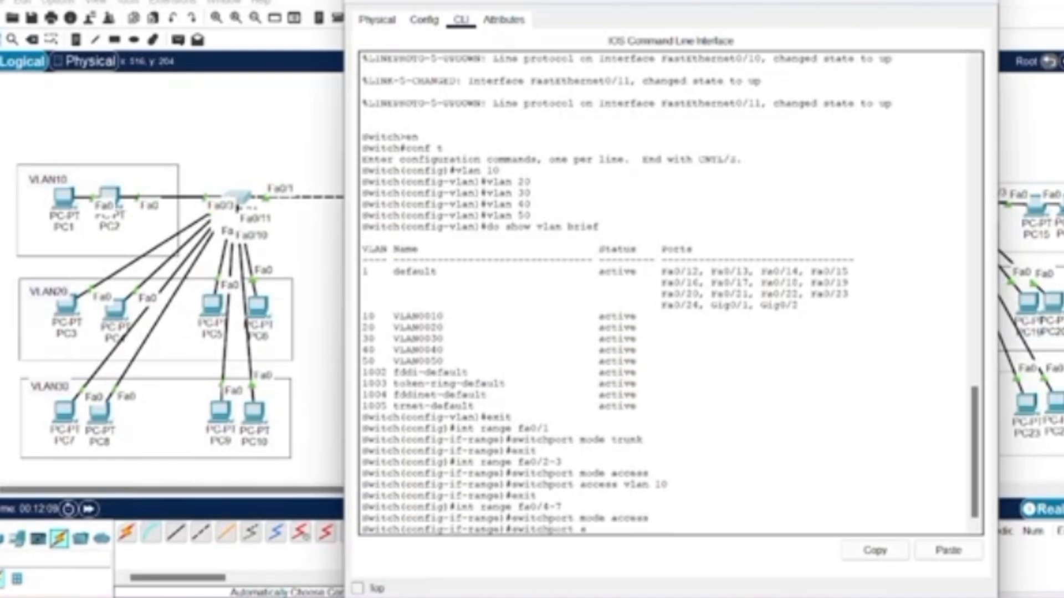
pyautogui.press('Return')
pyautogui.write('exit')
pyautogui.press('Return')
# - Configure ports Fa0/8-11 on the leftmost switch as access ports in VLAN 30 and return to global configuration mode
pyautogui.write('int range')
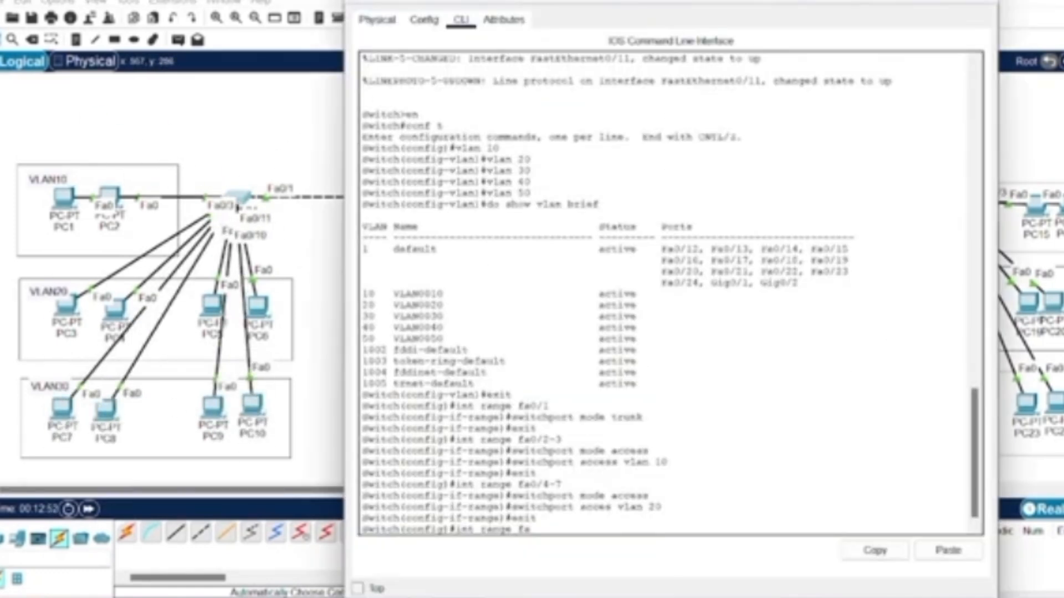
pyautogui.write('fa0/8-11')
pyautogui.press('Return')
pyautogui.write('exit')
pyautogui.write('port mode access')
pyautogui.press('Return')
pyautogui.write('switchport access vlan 30')
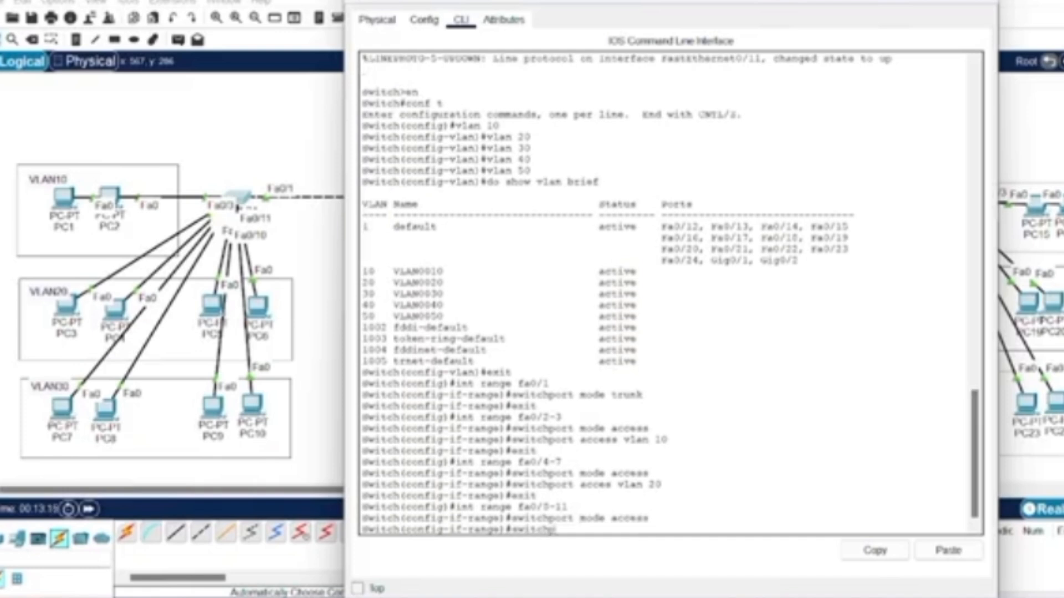
pyautogui.press('Return')
pyautogui.write('exit')
pyautogui.press('Return')
# - Display the brief VLAN table on the leftmost switch and check the port assignments of VLANs 10, 20 and 30
pyautogui.write('do')
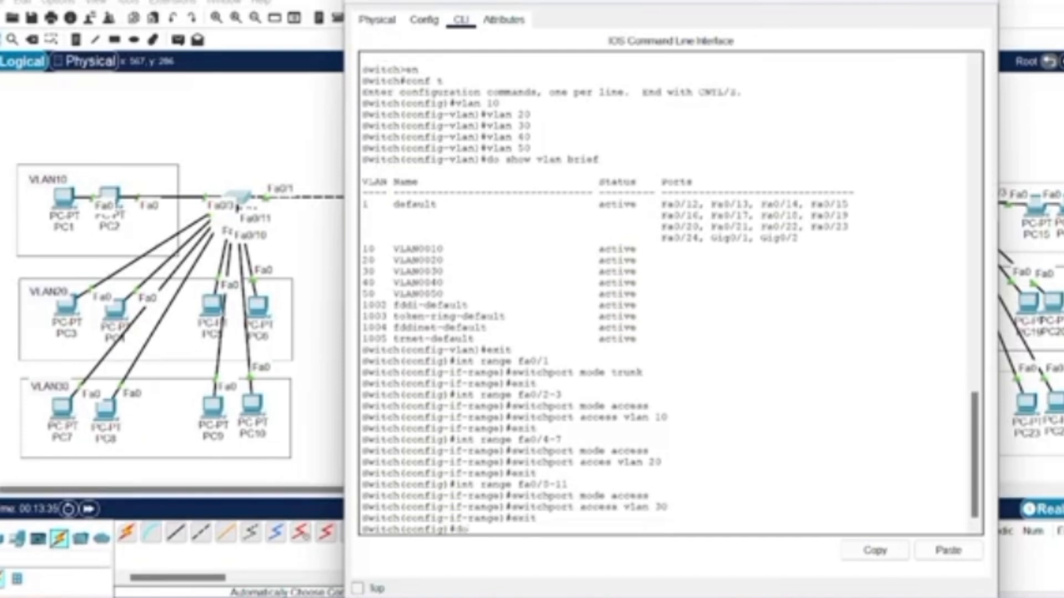
pyautogui.write(' show vlan brief')
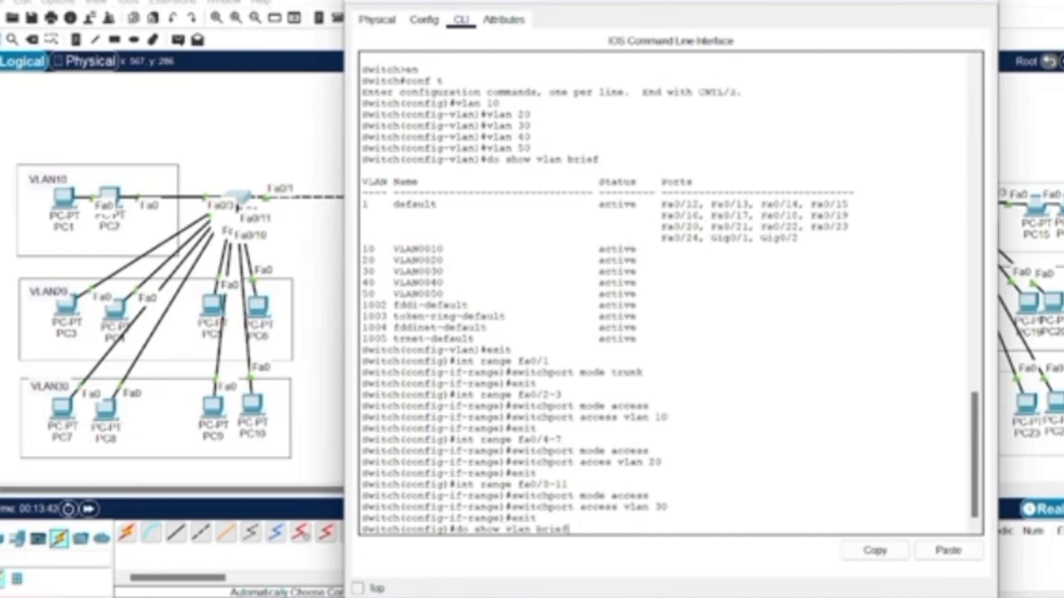
pyautogui.press('Return')
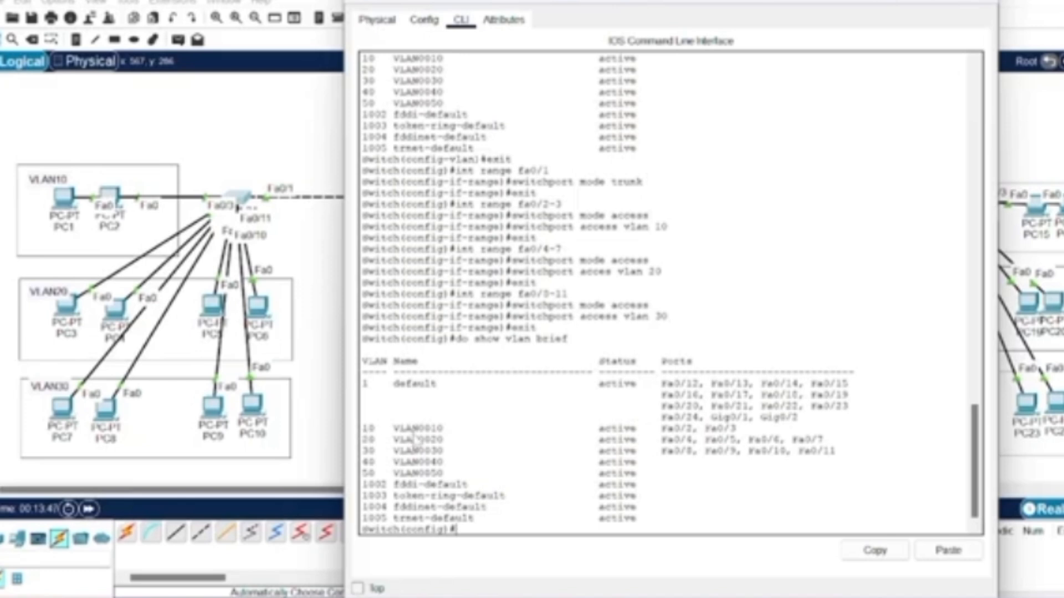
pyautogui.moveTo(361, 428); pyautogui.dragTo(836, 452)
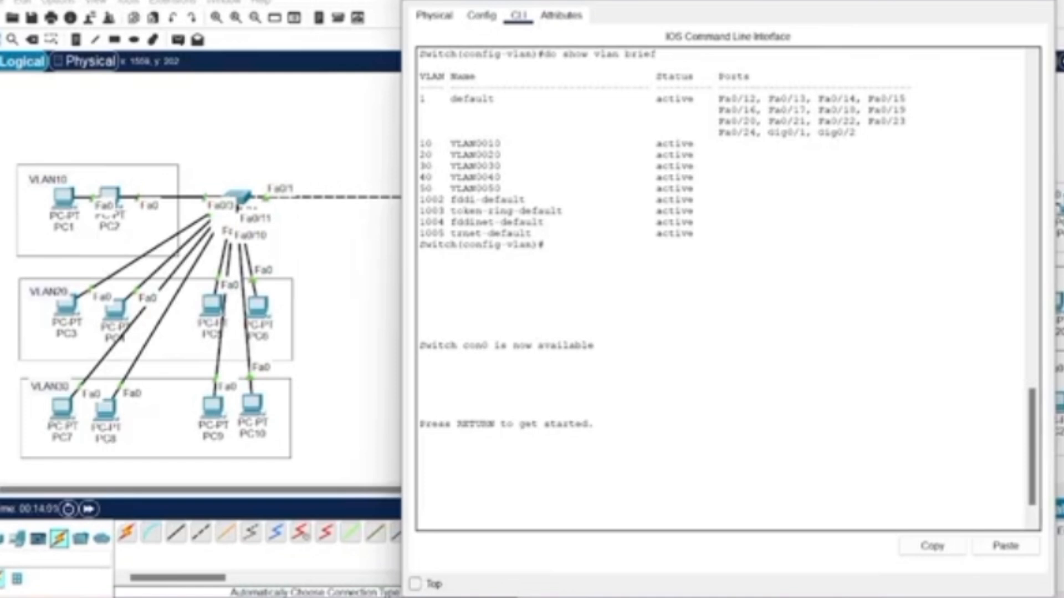
# - Enter global configuration mode on Switch3 and configure port Fa0/1 as a trunk, returning to global configuration mode
pyautogui.press('Return')
pyautogui.write('en')
pyautogui.press('Return')
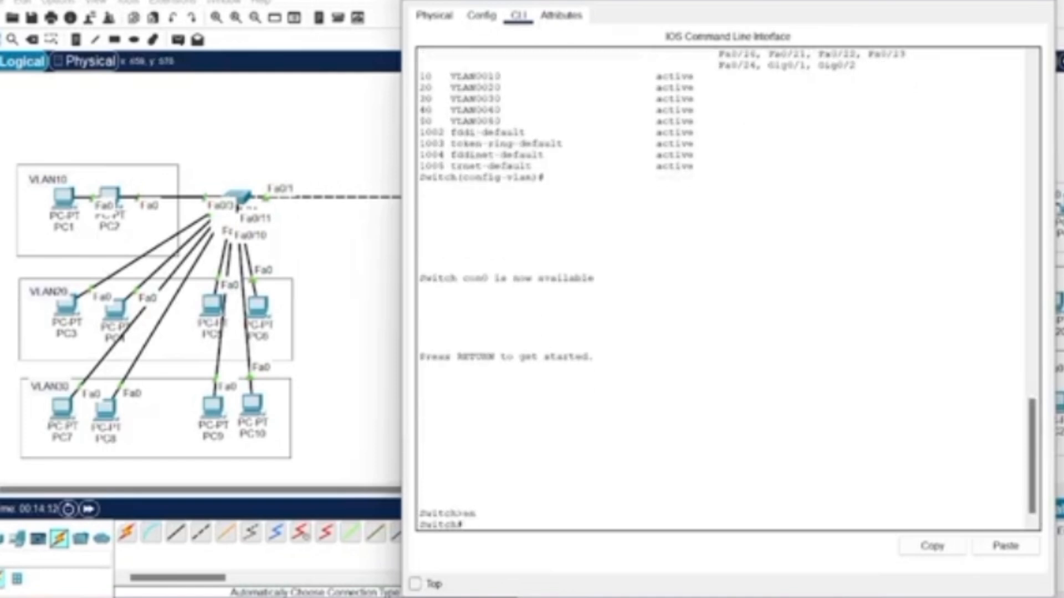
pyautogui.write('conf t')
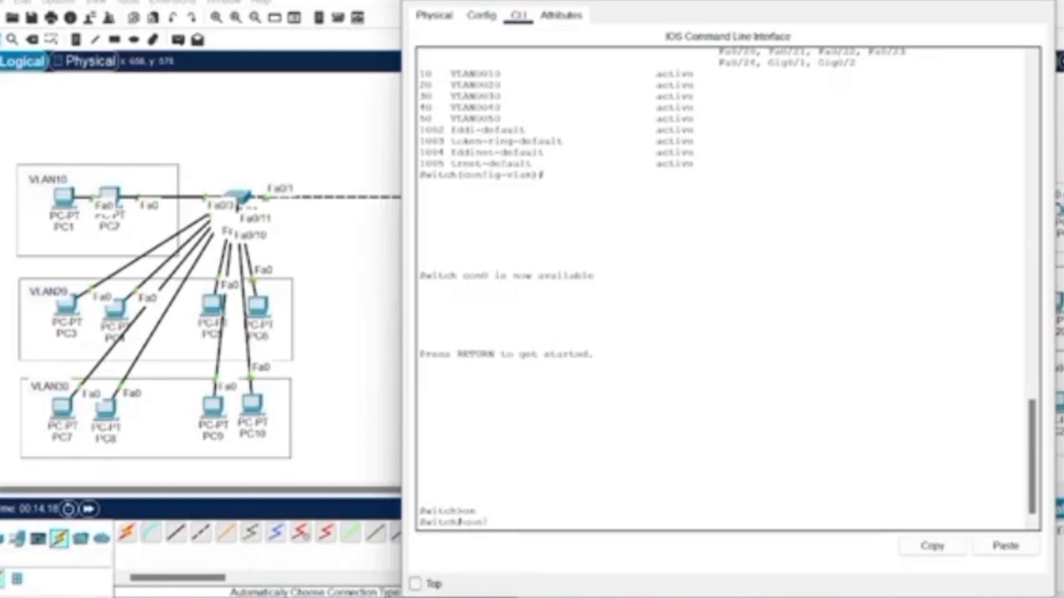
pyautogui.press('Return')
pyautogui.write('int range fa0')
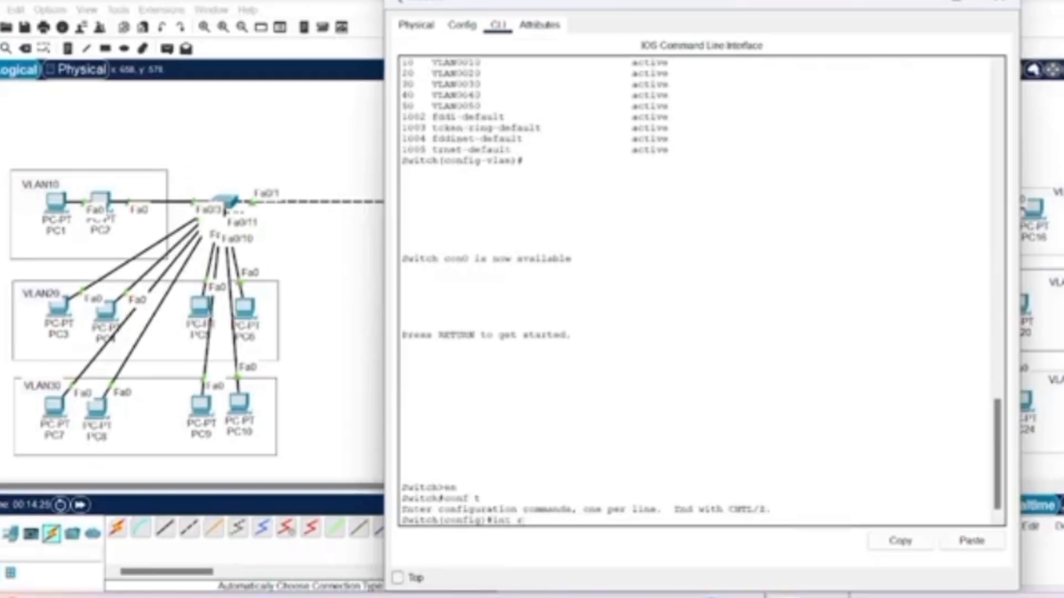
pyautogui.moveTo(733, 3); pyautogui.dragTo(669, 4)
pyautogui.write('/1')
pyautogui.press('Return')
pyautogui.write('switchport mode trunk')
pyautogui.press('Return')
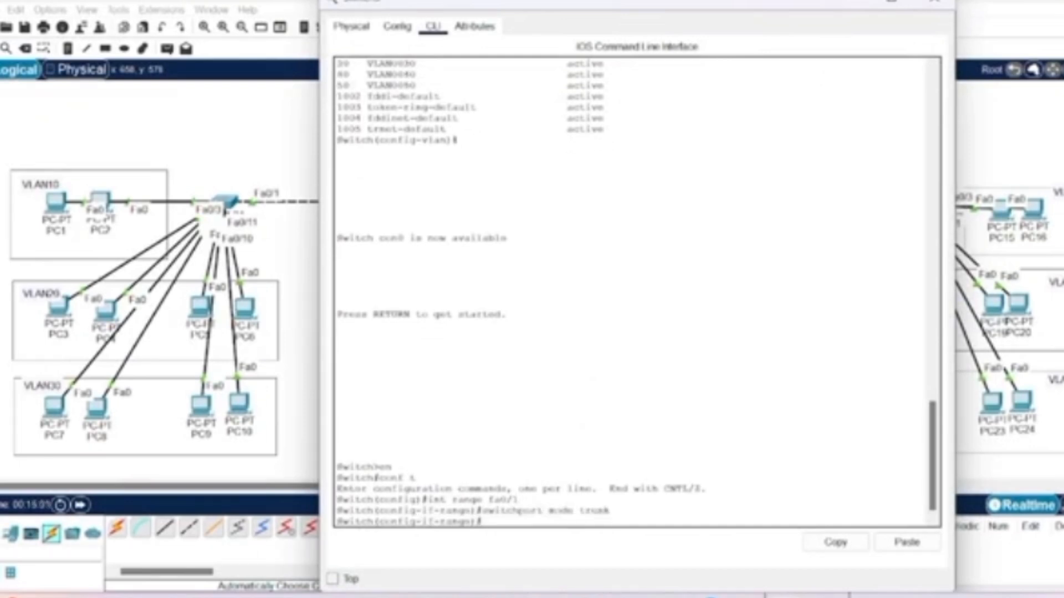
pyautogui.write('exit')
pyautogui.press('Return')
# - Configure ports Fa0/2-3 on Switch3 as access ports in VLAN 10, checking the port labels at PC15 and PC16
pyautogui.write('int range')
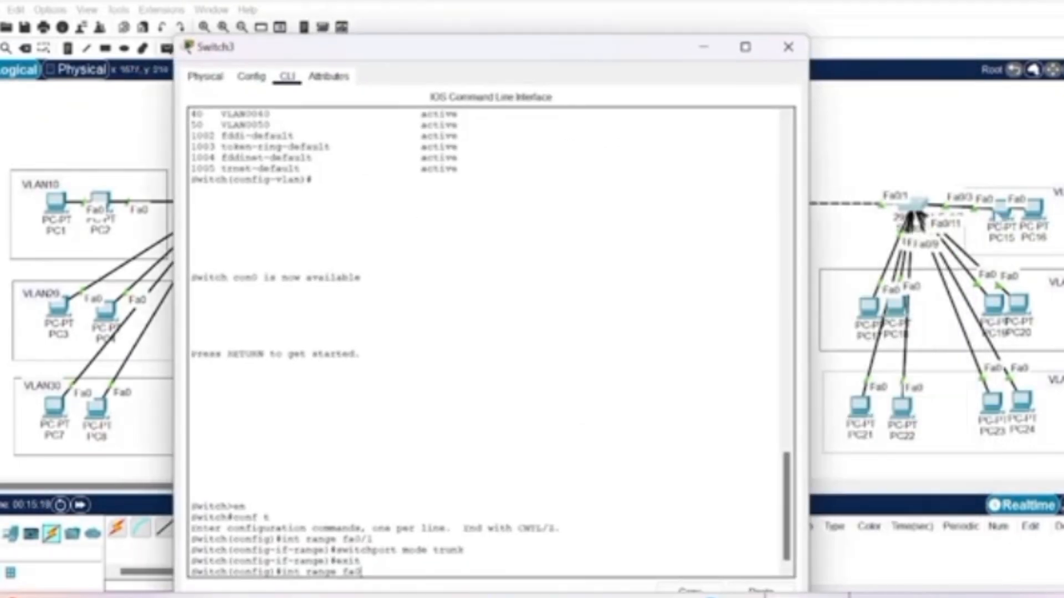
pyautogui.click(914, 211)
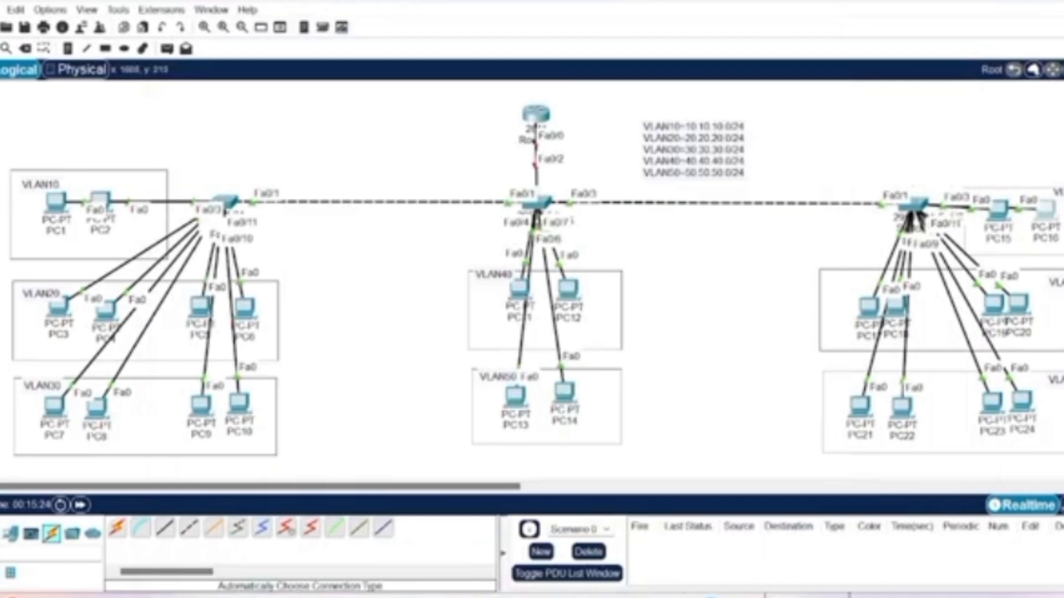
pyautogui.write('fa0/2-3')
pyautogui.press('Return')
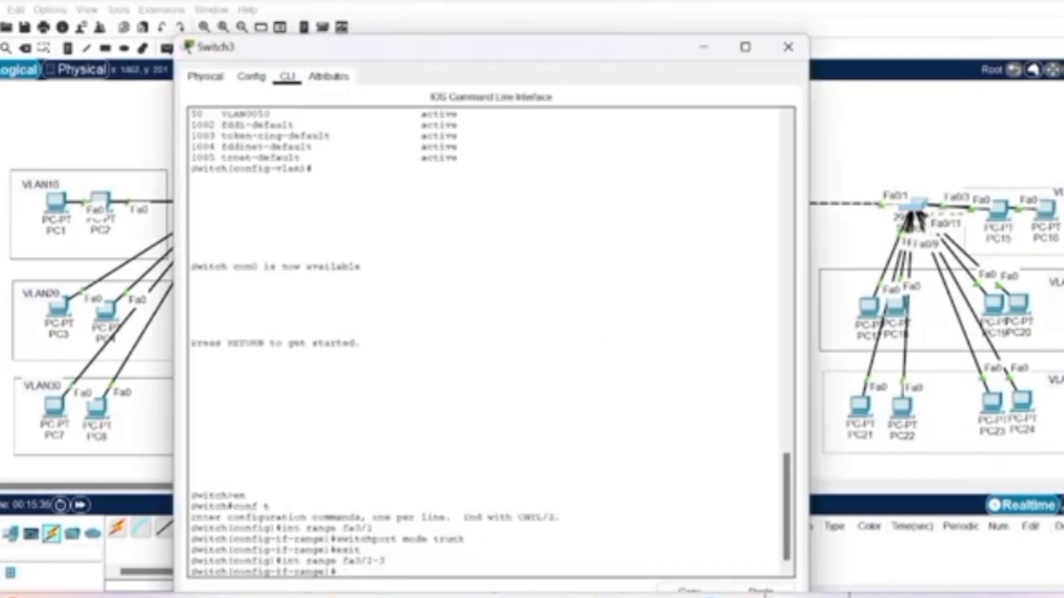
pyautogui.write('switchport mode access')
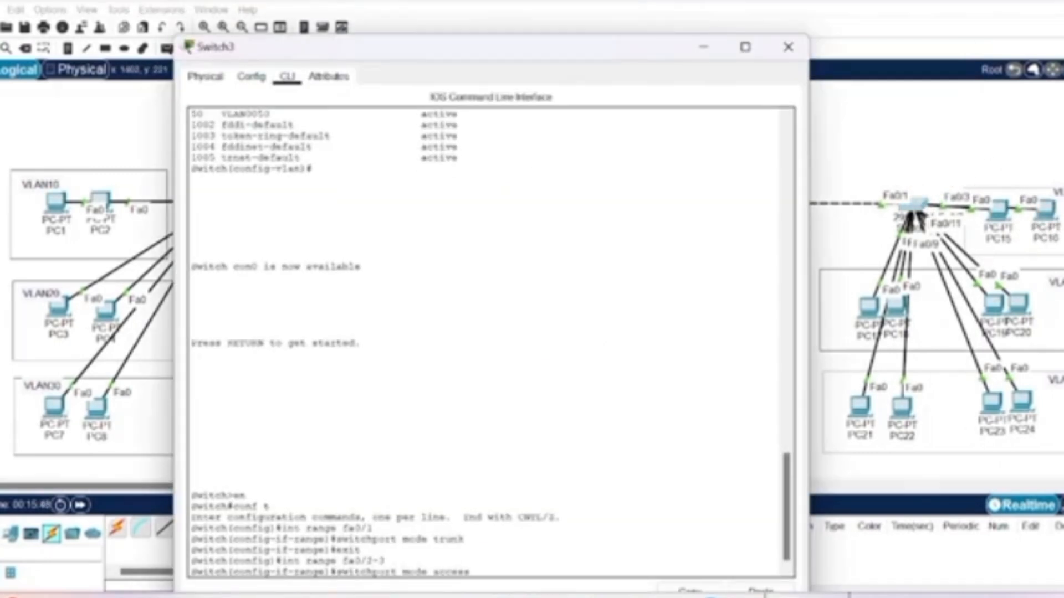
pyautogui.press('Return')
pyautogui.write('switchport access vlan 10')
pyautogui.press('Return')
pyautogui.write('exit')
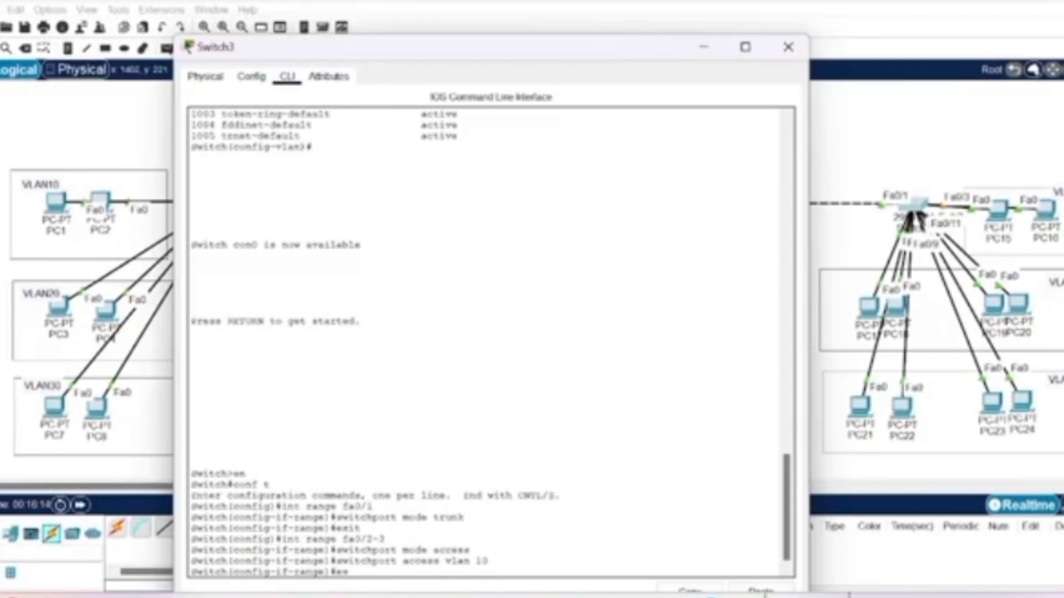
pyautogui.press('Return')
# - Configure ports Fa0/4-7 on Switch3 as access ports in VLAN 20 and return to global configuration mode
pyautogui.write('int range f')
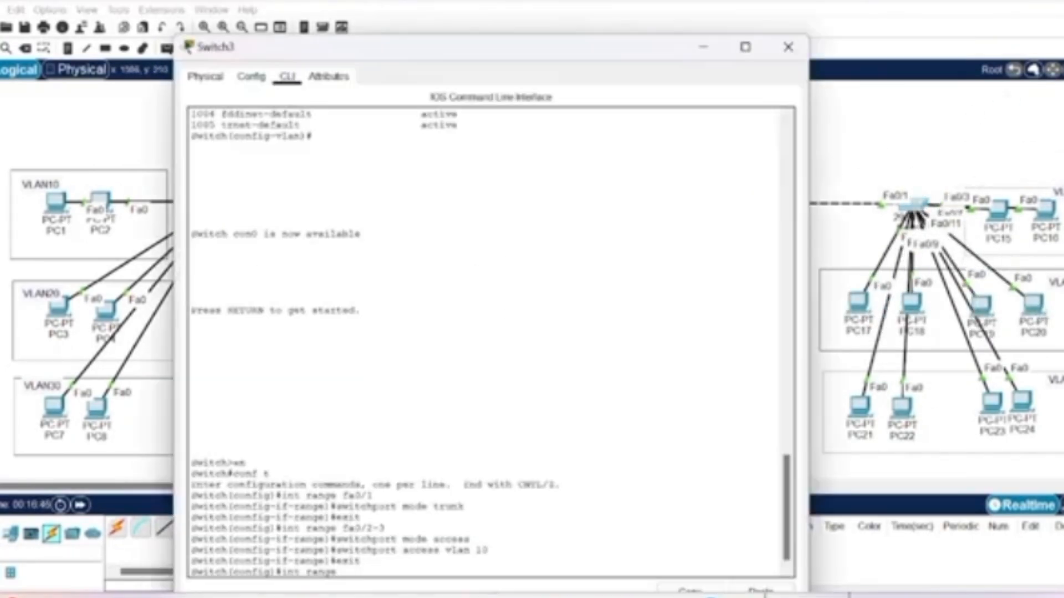
pyautogui.write('a0/4-7')
pyautogui.press('Return')
pyautogui.write('switchport m')
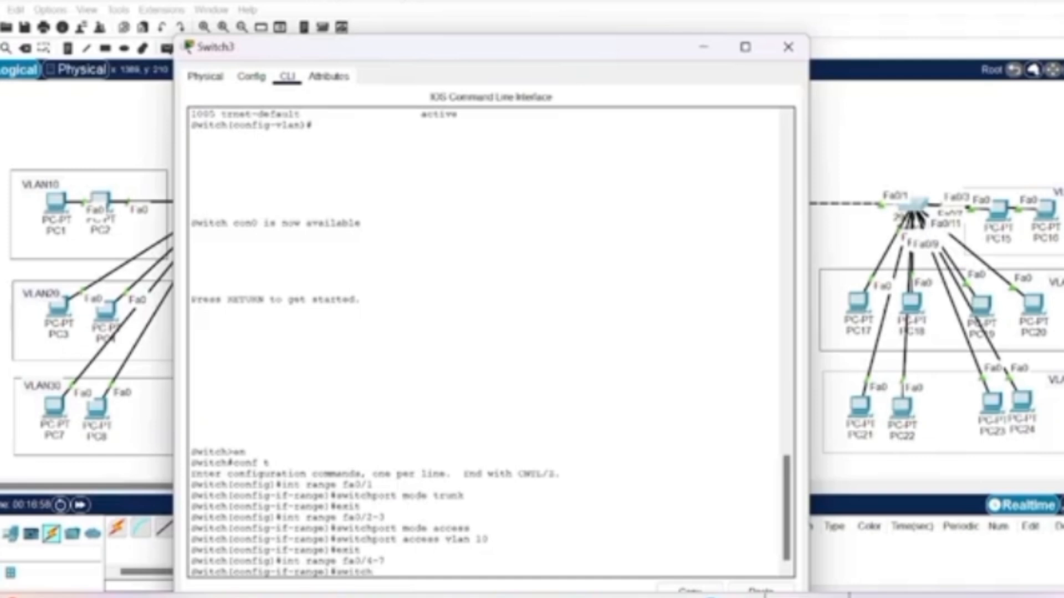
pyautogui.write('ode access')
pyautogui.press('Return')
pyautogui.write('switchport access vlan 20')
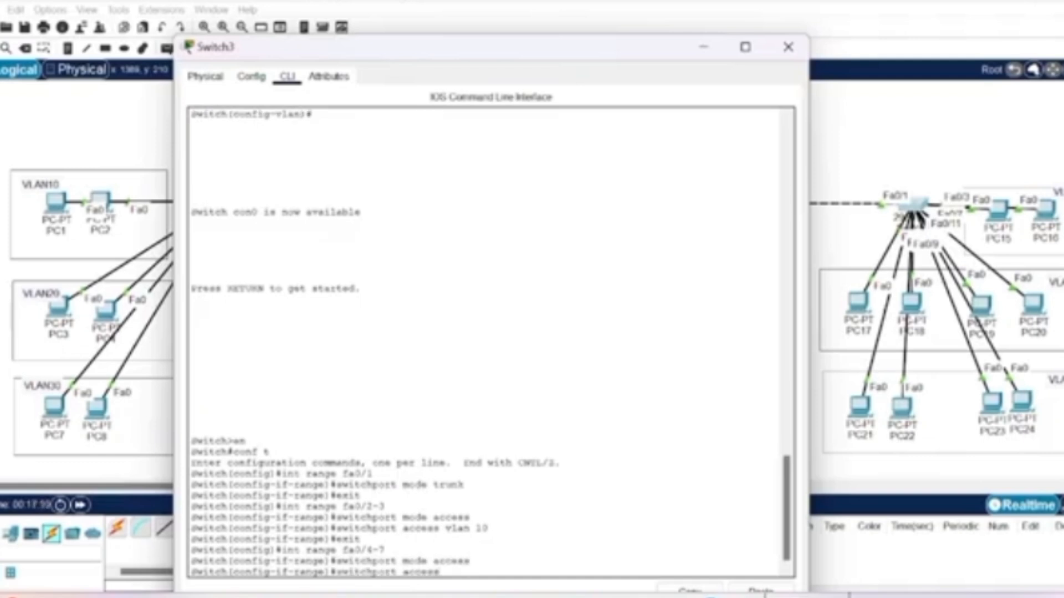
pyautogui.press('Return')
pyautogui.write('exit')
pyautogui.press('Return')
# - Configure ports Fa0/8-11 on Switch3 as access ports in VLAN 30, spacing out PC21 to PC24 to read their port labels
pyautogui.write('int range fa0/')
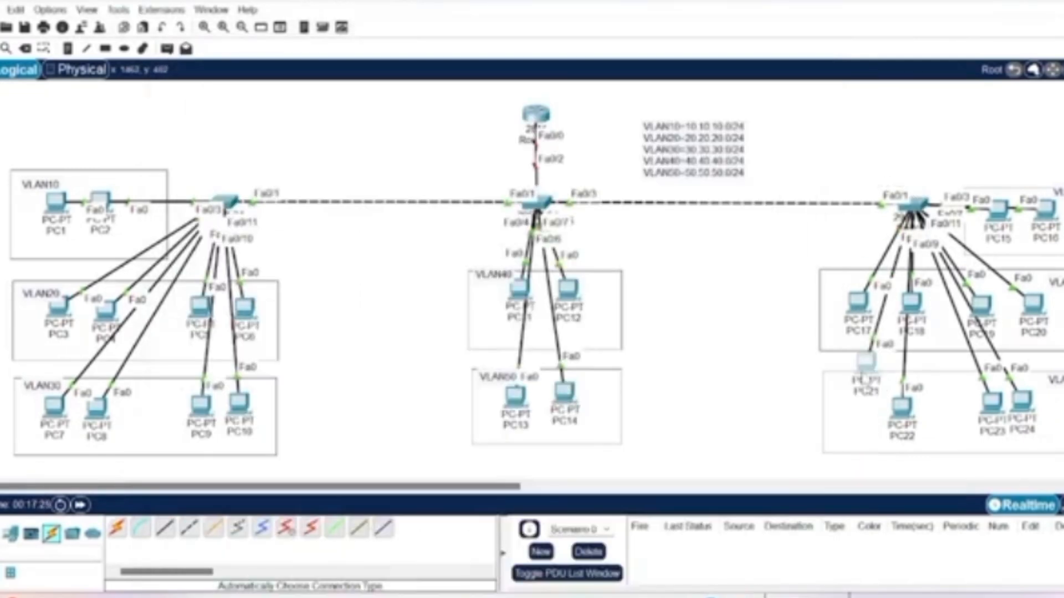
pyautogui.moveTo(865, 376); pyautogui.dragTo(857, 414)
pyautogui.moveTo(902, 408)
pyautogui.mouseDown()
pyautogui.moveTo(977, 174)
pyautogui.moveTo(909, 400)
pyautogui.mouseUp()
pyautogui.moveTo(991, 403)
pyautogui.mouseDown()
pyautogui.moveTo(987, 383)
pyautogui.moveTo(980, 401)
pyautogui.mouseUp()
pyautogui.moveTo(1025, 403); pyautogui.dragTo(1033, 403)
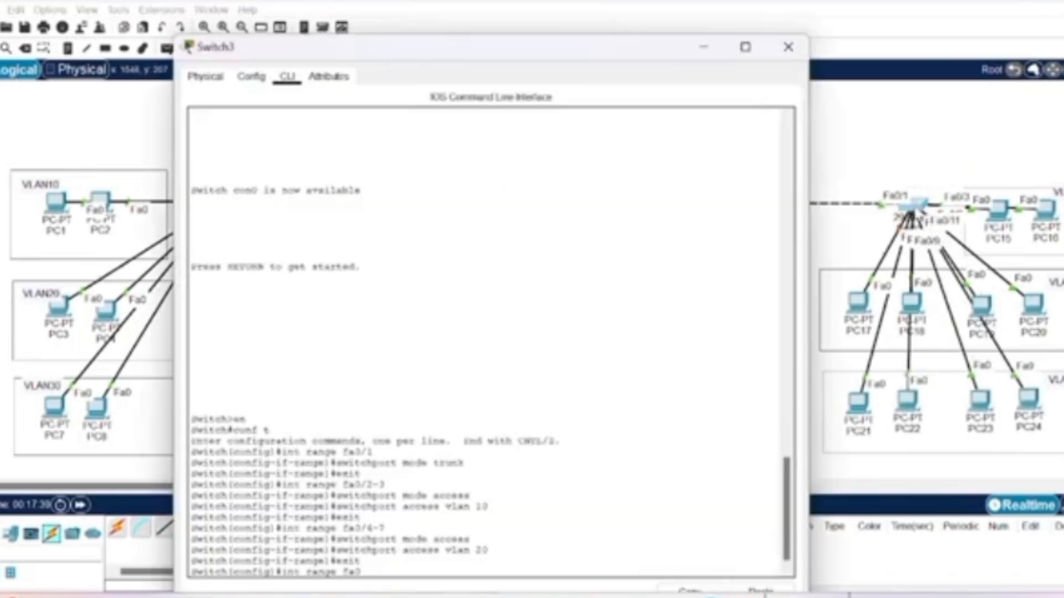
pyautogui.write('8-11')
pyautogui.press('Return')
pyautogui.write('switchport mode access')
pyautogui.press('Return')
pyautogui.write('switchport access vlan 30')
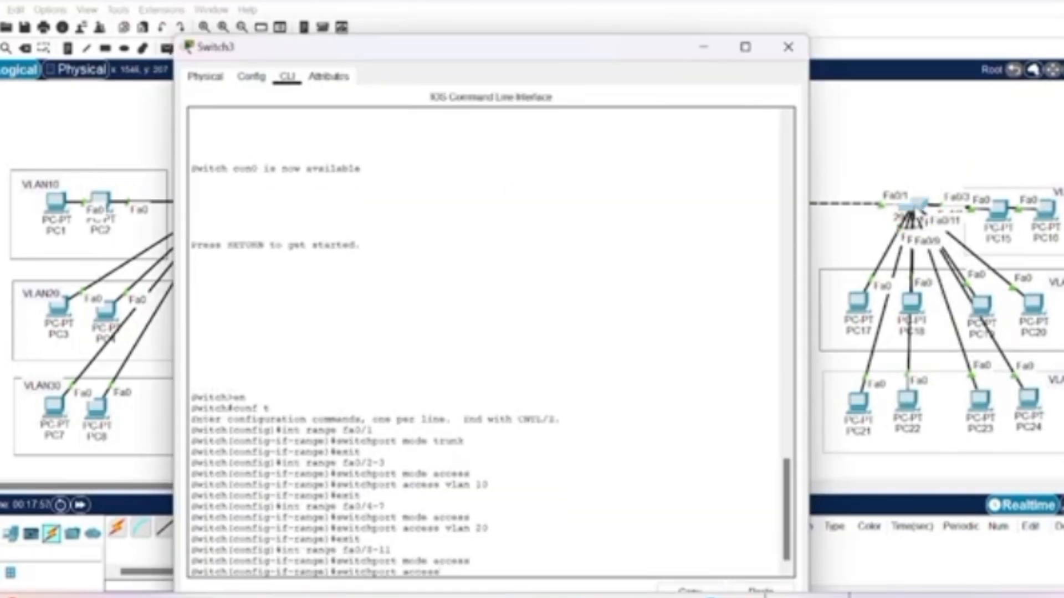
pyautogui.press('Return')
# - Display the brief VLAN table on Switch3 and check the port assignments of VLANs 10, 20 and 30
pyautogui.write('do show vlan brief')
pyautogui.press('Return')
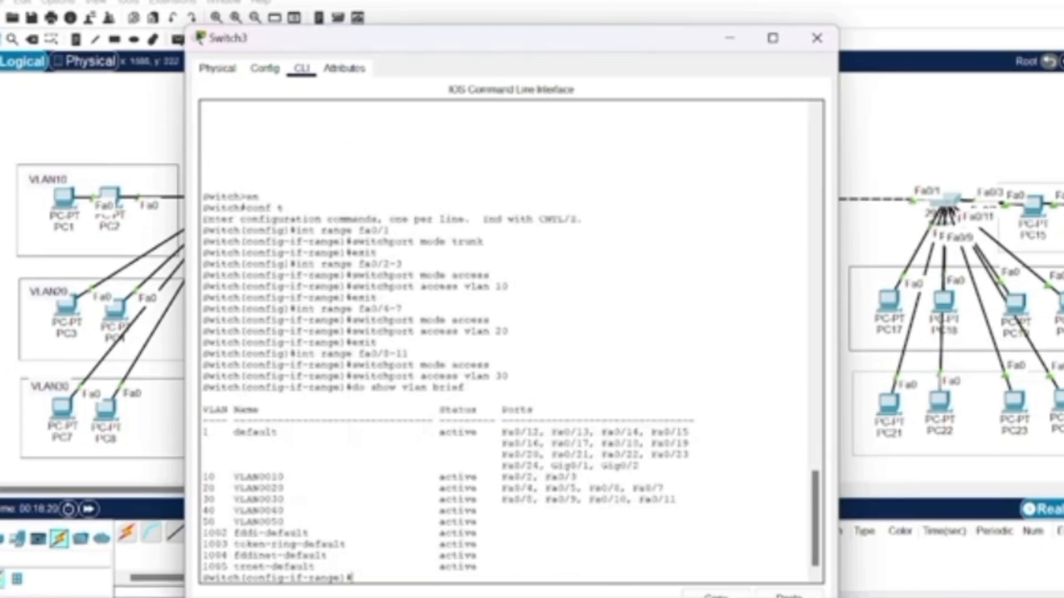
pyautogui.moveTo(202, 474); pyautogui.dragTo(677, 501)
pyautogui.click(676, 499)
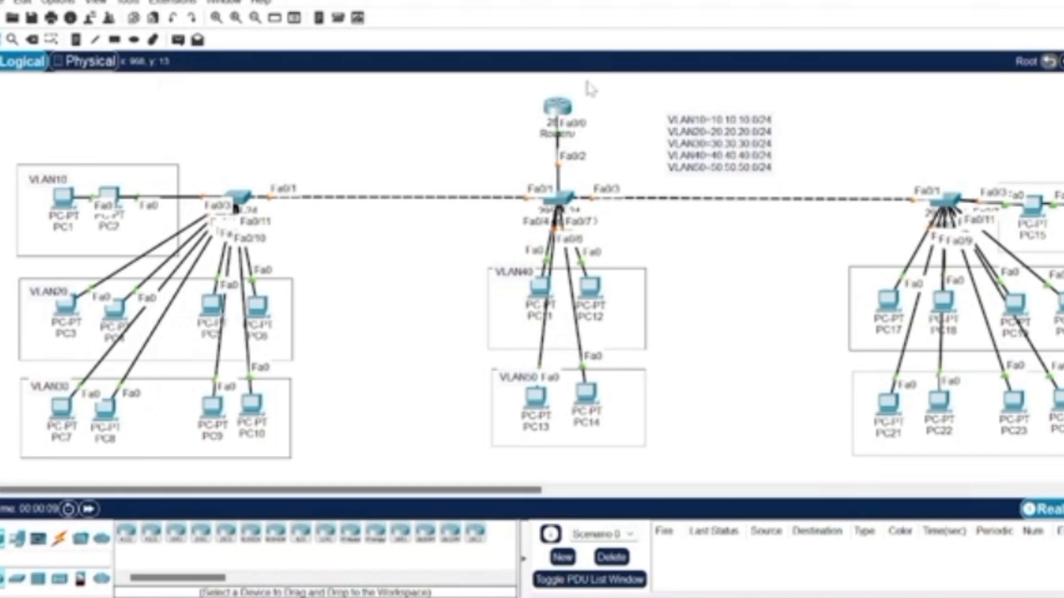
# - Open the router's command line, enter global configuration mode and enable interface Fa0/0 with no shutdown
pyautogui.click(557, 105)
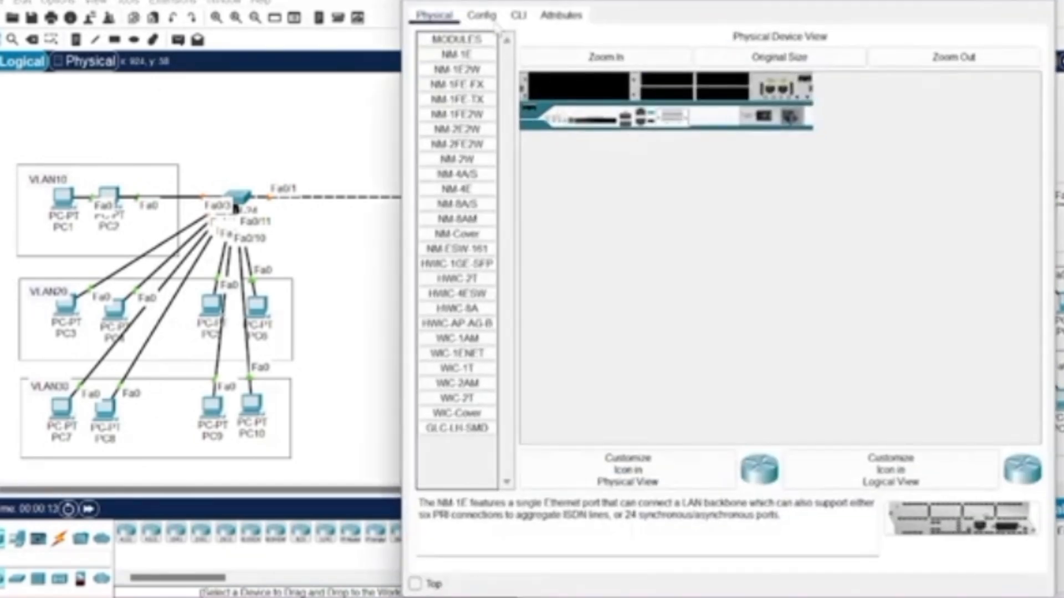
pyautogui.click(521, 16)
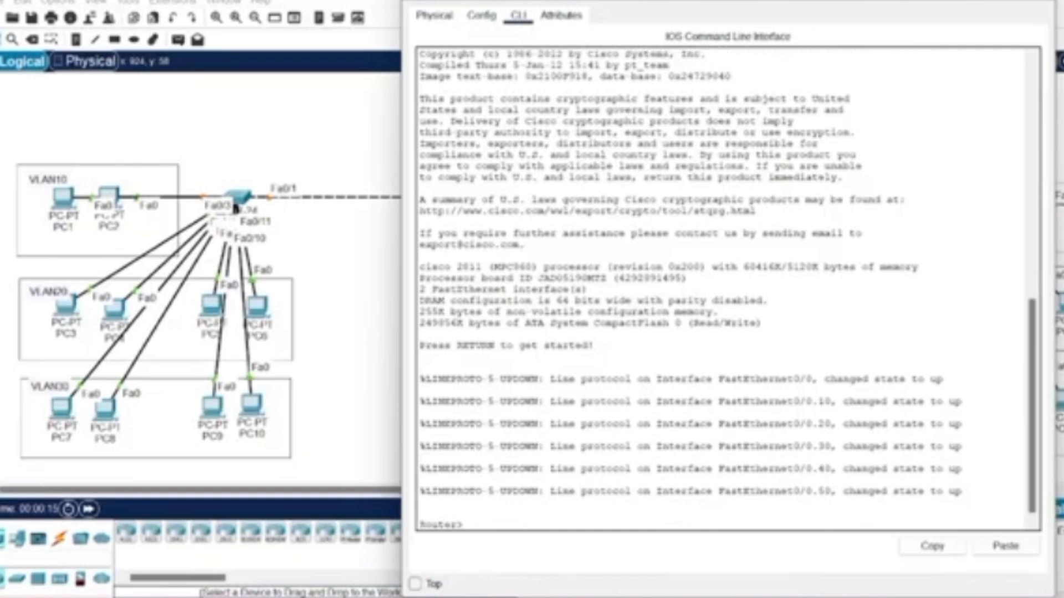
pyautogui.write('en')
pyautogui.press('Return')
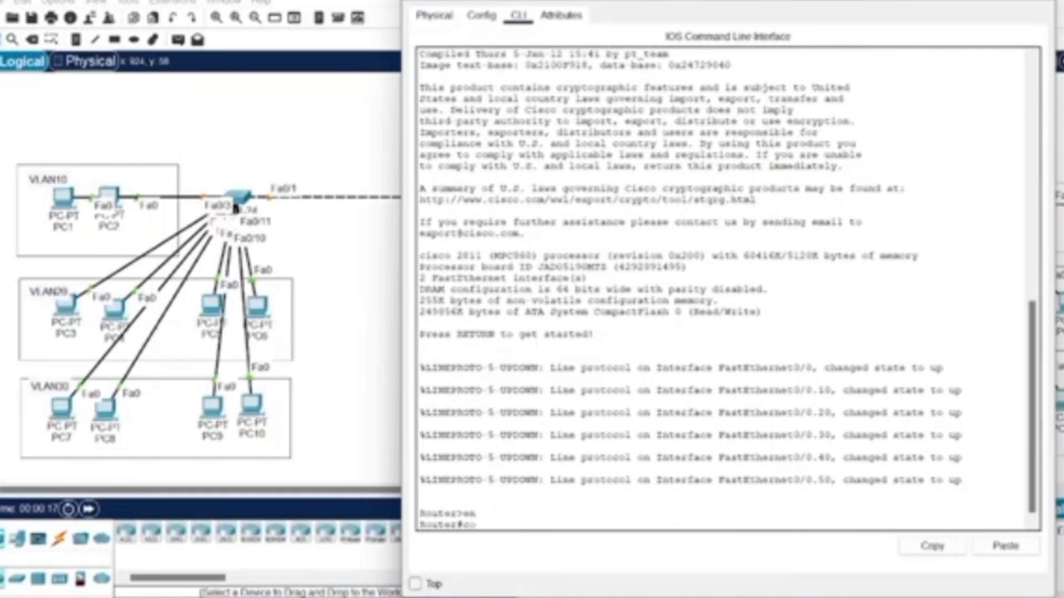
pyautogui.write('conf t')
pyautogui.press('Return')
pyautogui.write('int fa0/0')
pyautogui.press('Return')
pyautogui.write('no shutdown')
pyautogui.press('Return')
pyautogui.write('exit')
pyautogui.press('Return')
# - Configure router subinterface Fa0/0.10 with dot1q encapsulation for VLAN 10 and IP address 10.10.10.1 255.255.255.0
pyautogui.write('int fa0/0.')
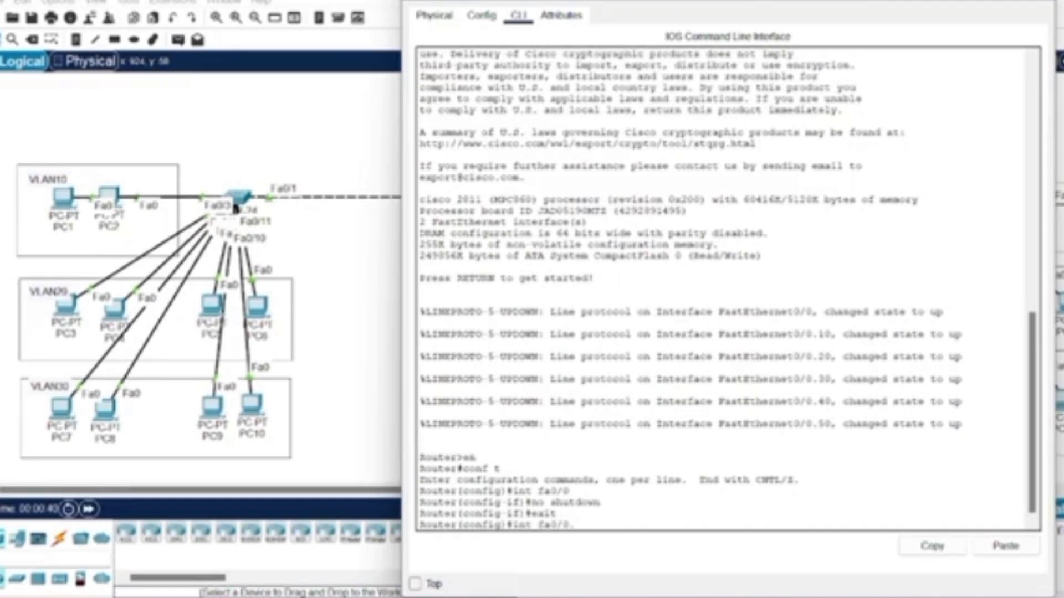
pyautogui.write('10')
pyautogui.press('Return')
pyautogui.write('encapsulation dot1q 10')
pyautogui.press('Return')
pyautogui.write('ig-subif)#ip address')
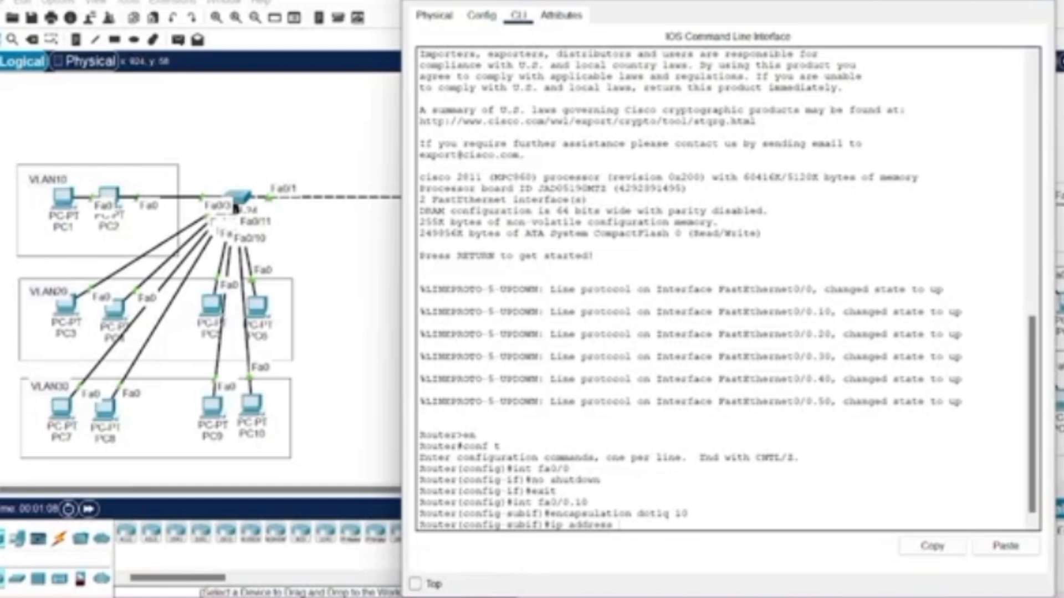
pyautogui.write(' 10.10.10.1 255.255.255.0')
pyautogui.press('Return')
pyautogui.write('exit')
pyautogui.press('Return')
# - Configure router subinterface Fa0/0.20 with dot1q encapsulation for VLAN 20 and IP address 20.20.20.1 255.255.255.0
pyautogui.write('int fa0/0.20')
pyautogui.press('Return')
pyautogui.write('encapsulation dot1q 20')
pyautogui.press('Return')
pyautogui.write('ip add')
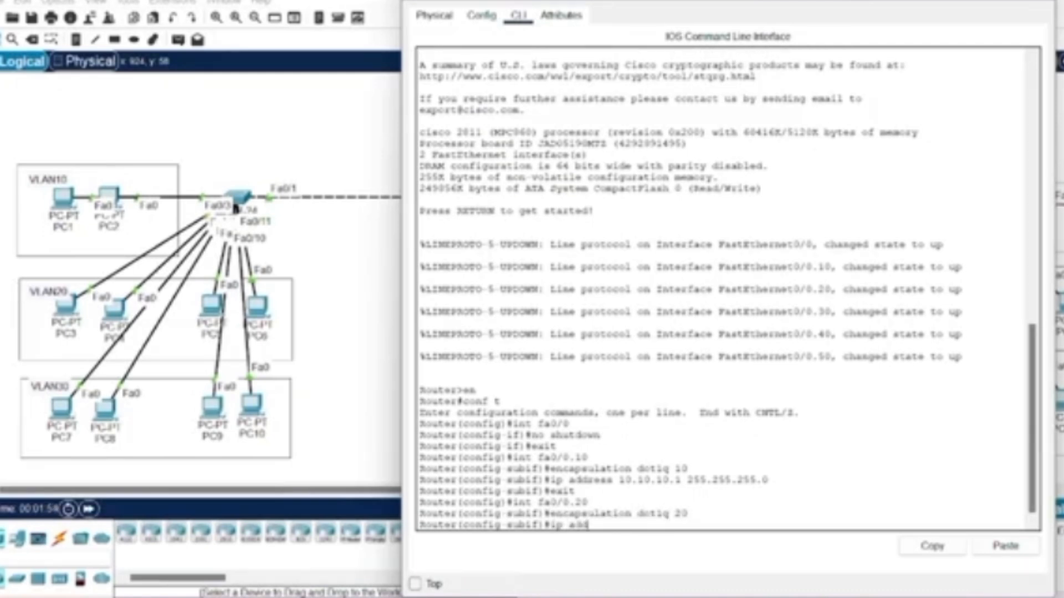
pyautogui.write('ress 20.20.20.1 255.255.255.0')
pyautogui.press('Return')
pyautogui.write('exit')
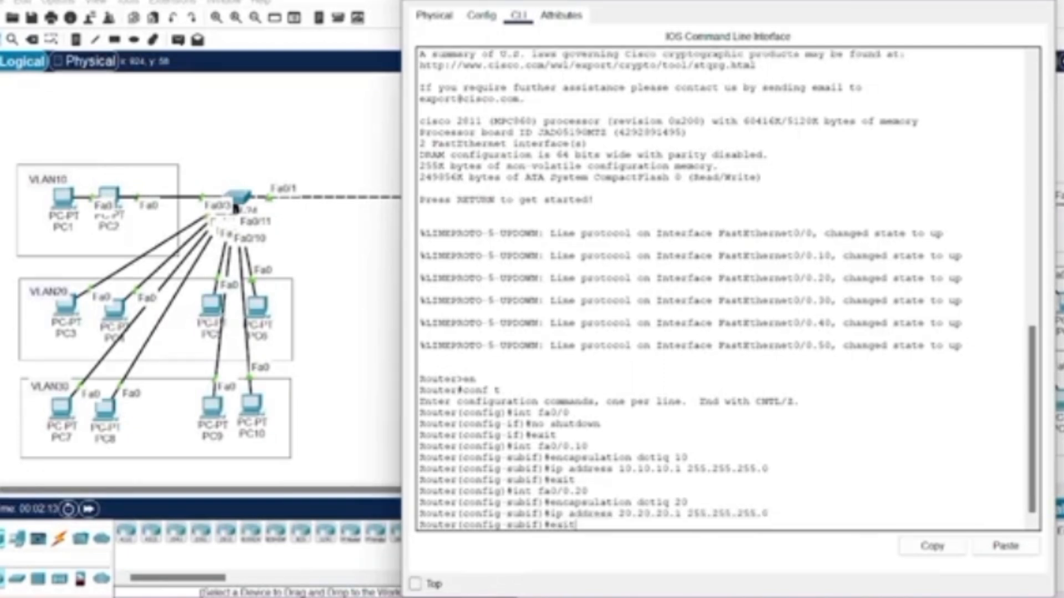
pyautogui.press('Return')
# - Configure router subinterface Fa0/0.30 with dot1q encapsulation for VLAN 30 and IP address 30.30.30.1 255.255.255.0
pyautogui.write('int fa0/0.30')
pyautogui.press('Return')
pyautogui.write('encapsulation dot1q 30')
pyautogui.press('Return')
pyautogui.write('ip address 30.30.30.1 255.255.255.0')
pyautogui.press('Return')
pyautogui.write('exit')
pyautogui.press('Return')
# - Configure router subinterface Fa0/0.40 with dot1q encapsulation for VLAN 40 and IP address 40.40.40.1 255.255.255.0
pyautogui.write('int fa0/0.')
pyautogui.write('ncapsu')
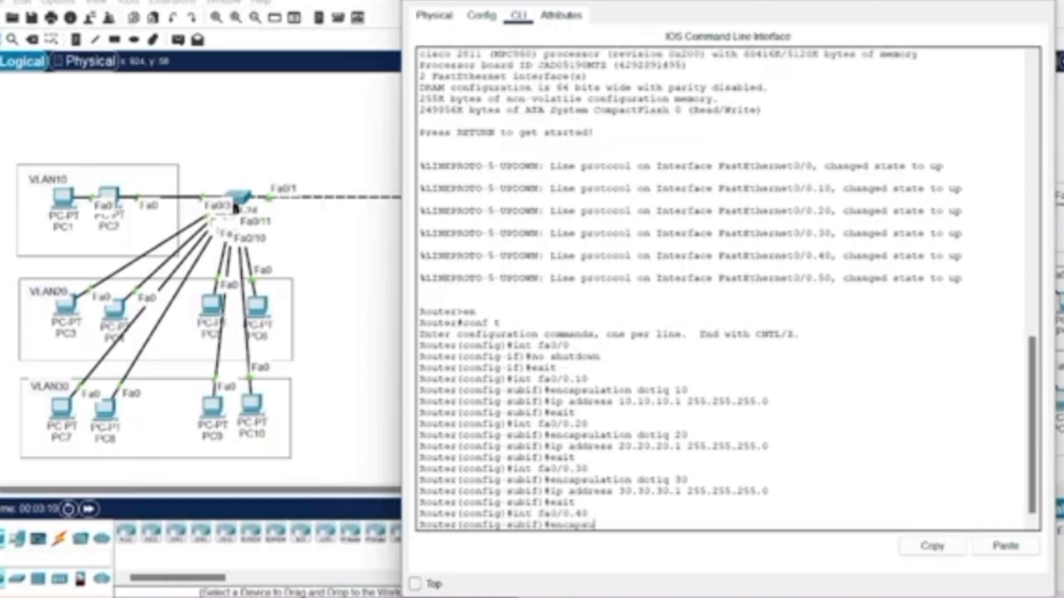
pyautogui.write('lation dot1q 40')
pyautogui.press('Return')
pyautogui.write('i')
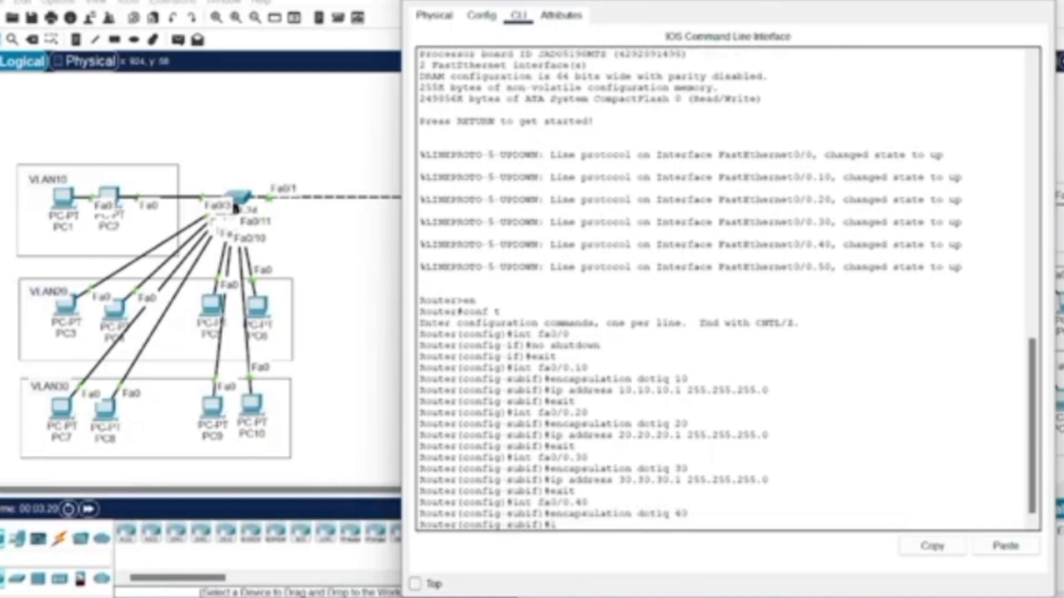
pyautogui.write('p address 40.40.40.1 255.255.255.0')
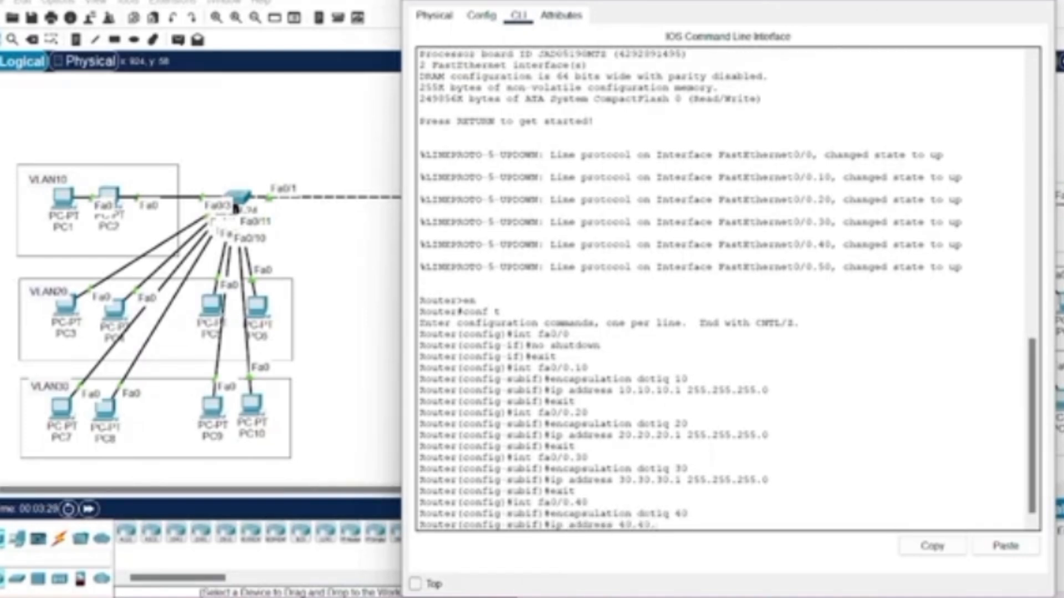
pyautogui.press('Return')
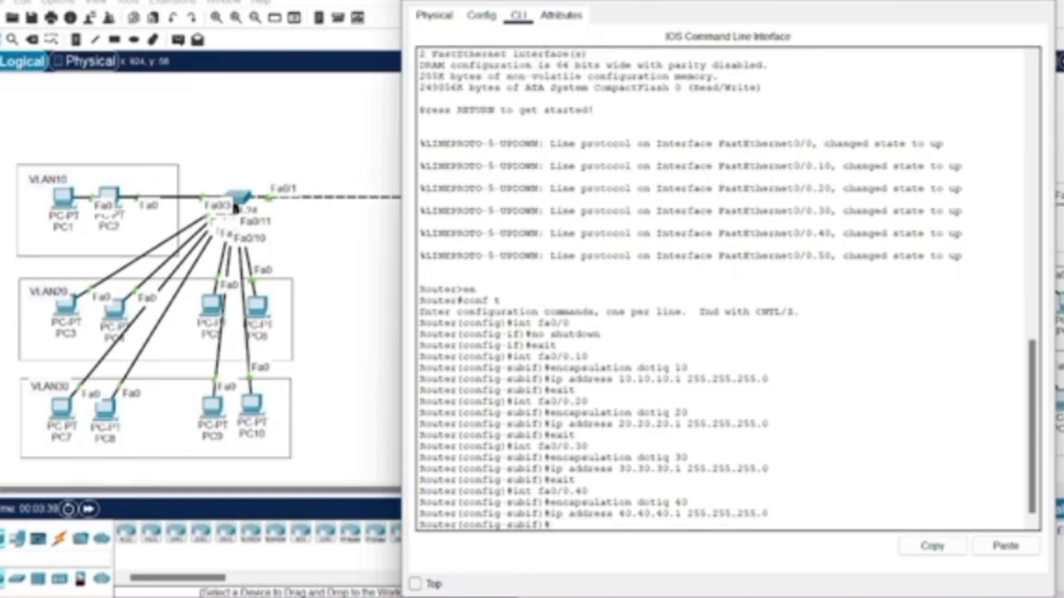
pyautogui.write('exit')
pyautogui.press('Return')
# - Configure router subinterface Fa0/0.50 with dot1q encapsulation for VLAN 50 and IP address 50.50.50.1 255.255.255.0
pyautogui.write('int fa0/0.50')
pyautogui.press('Return')
pyautogui.write('encapsulation dot1q 50')
pyautogui.press('Return')
pyautogui.write('ip')
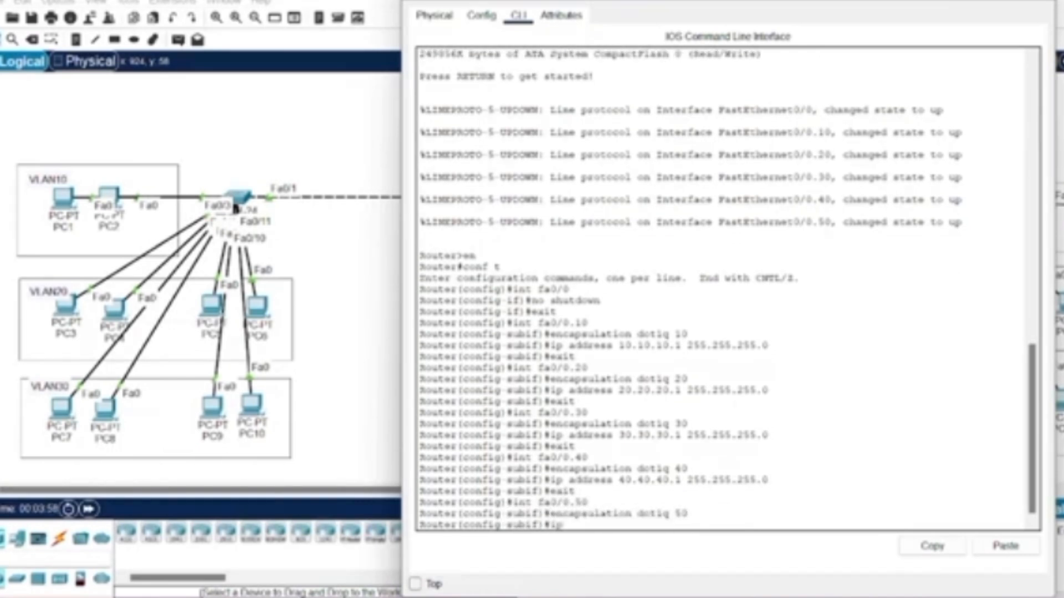
pyautogui.write(' address 50.50.50.1 255.255.255')
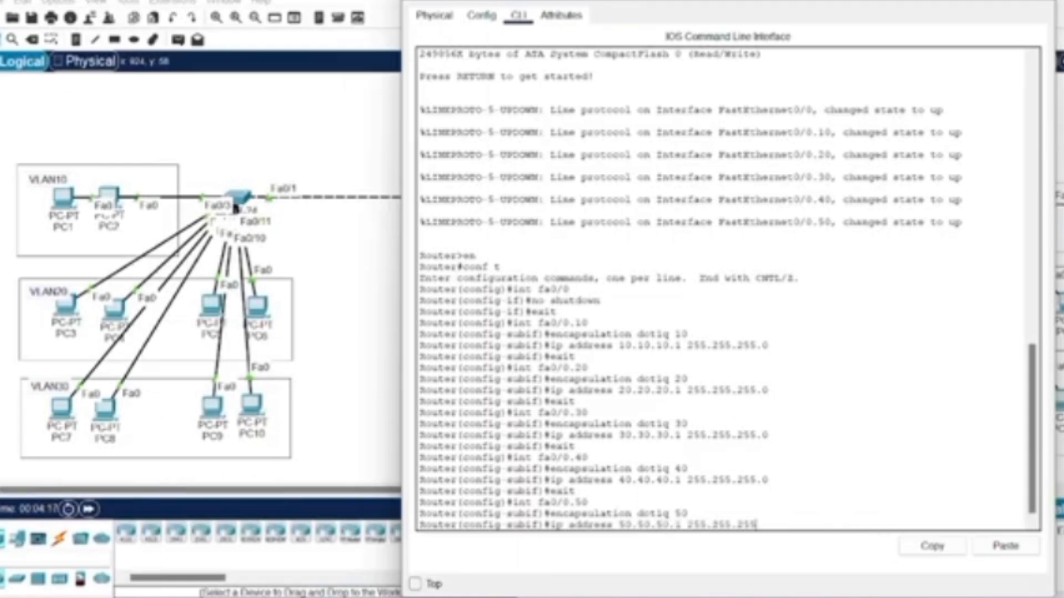
pyautogui.write('.0')
pyautogui.press('Return')
pyautogui.write('exit')
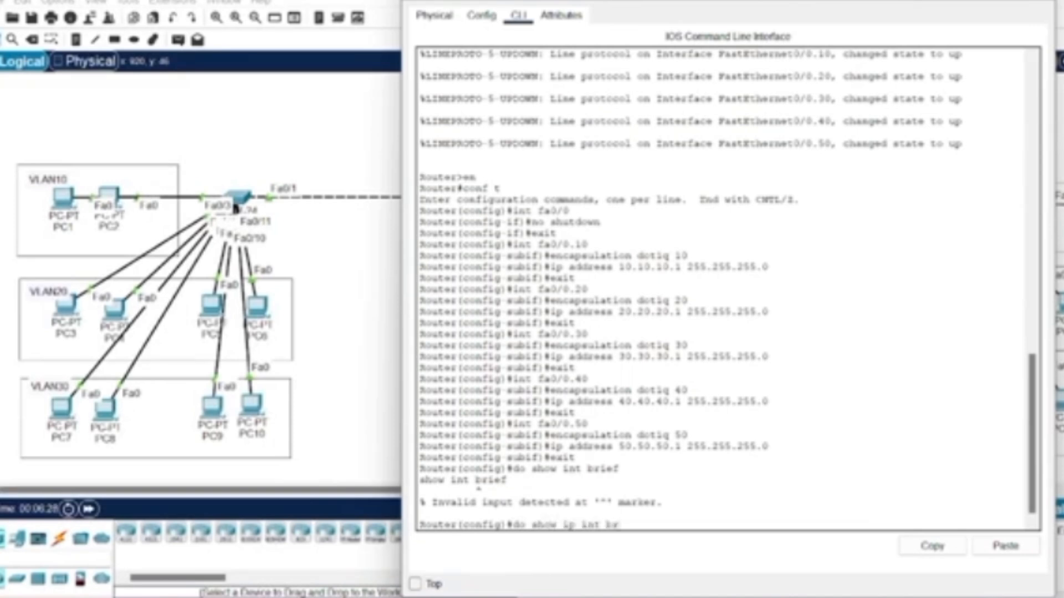
# - Display the router's IP interface summary and check the addresses and status of Fa0/0 and its five subinterfaces
pyautogui.press('Return')
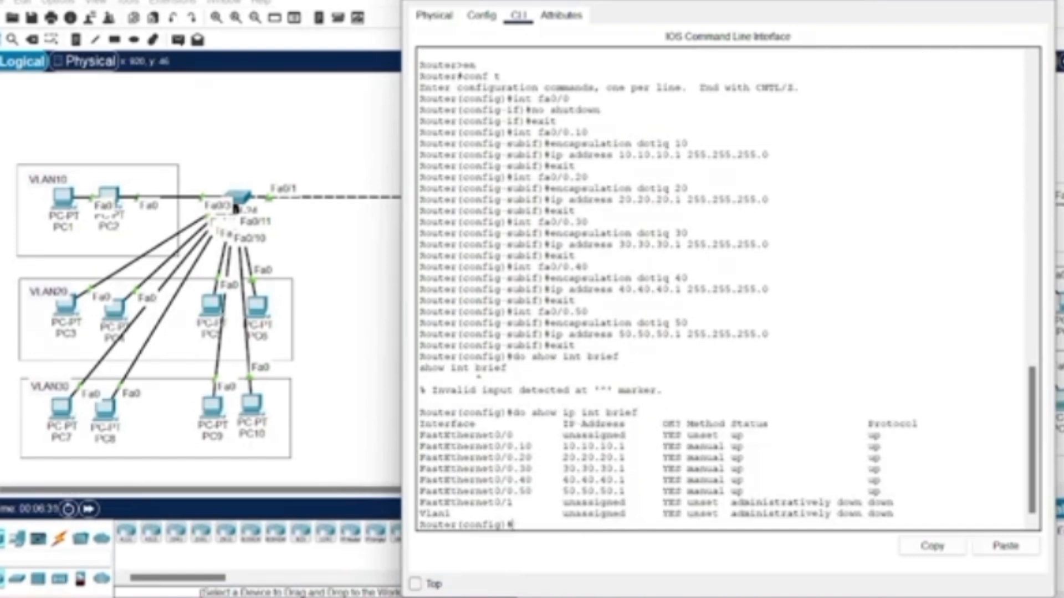
pyautogui.moveTo(419, 434); pyautogui.dragTo(889, 435)
pyautogui.moveTo(420, 444); pyautogui.dragTo(887, 491)
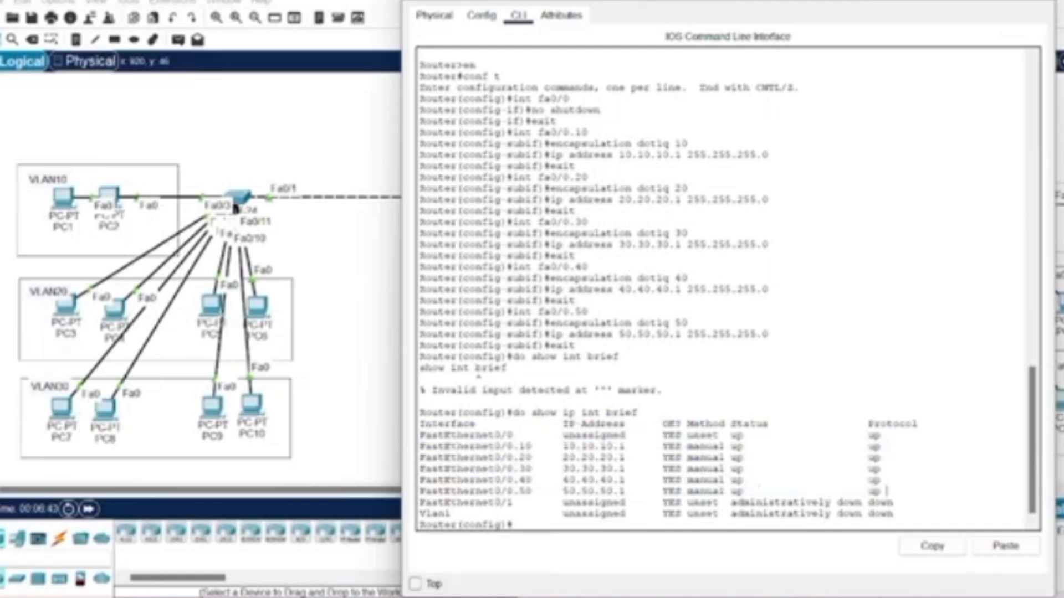